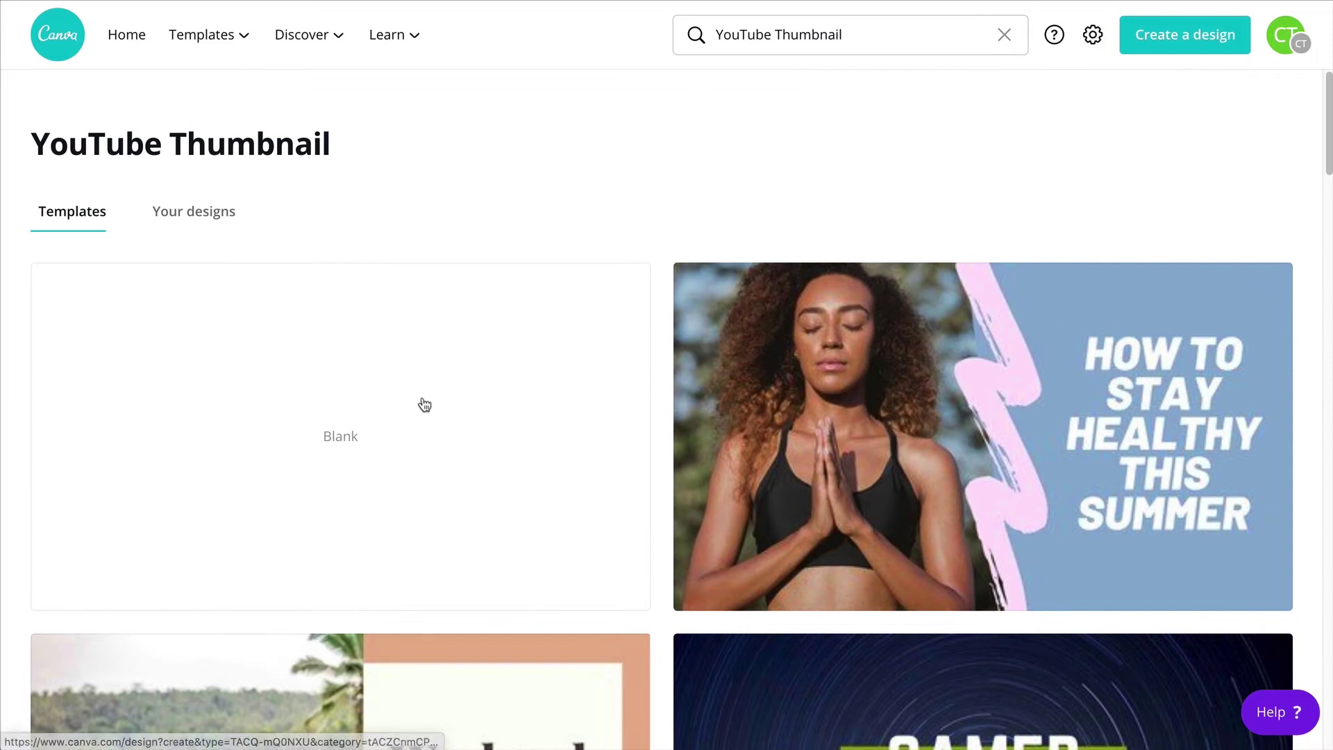
Step: Start a new blank YouTube Thumbnail design from the template list
scroll(446, 530, "down", 2)
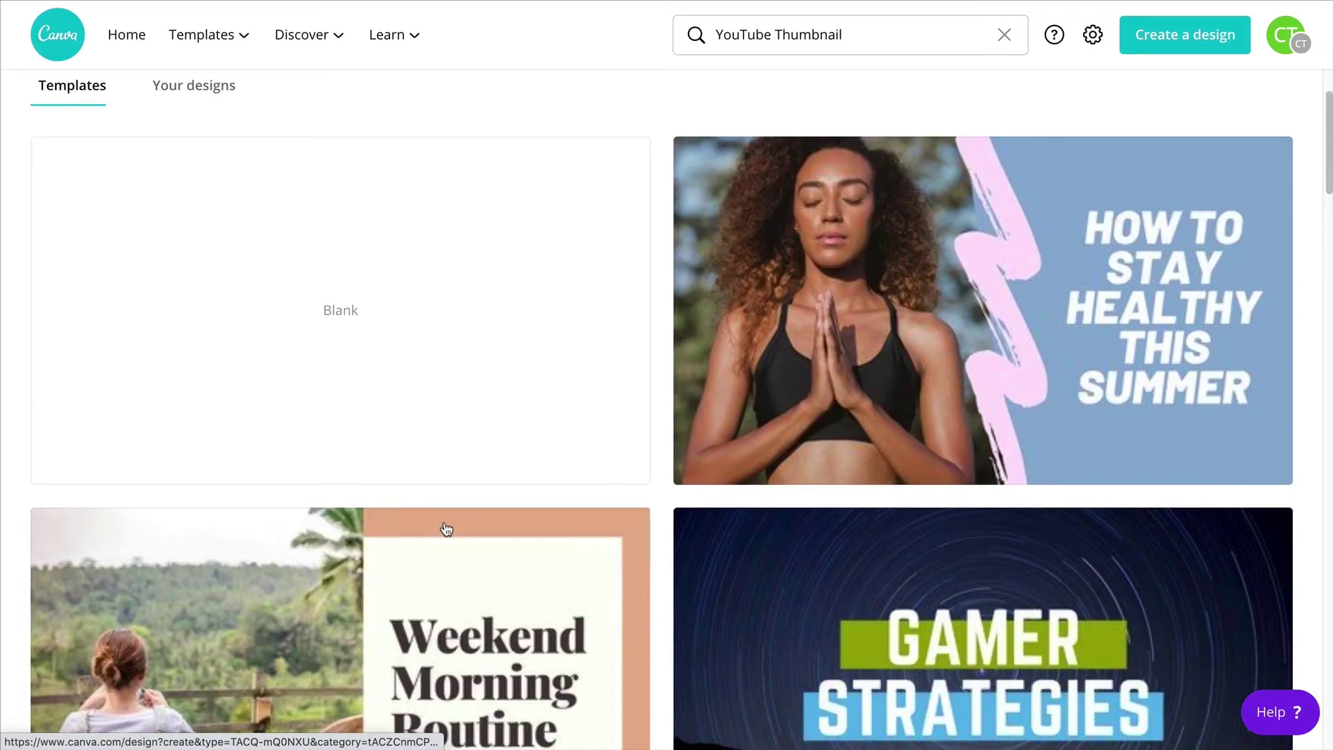
scroll(411, 425, "down", 3)
scroll(411, 425, "down", 10)
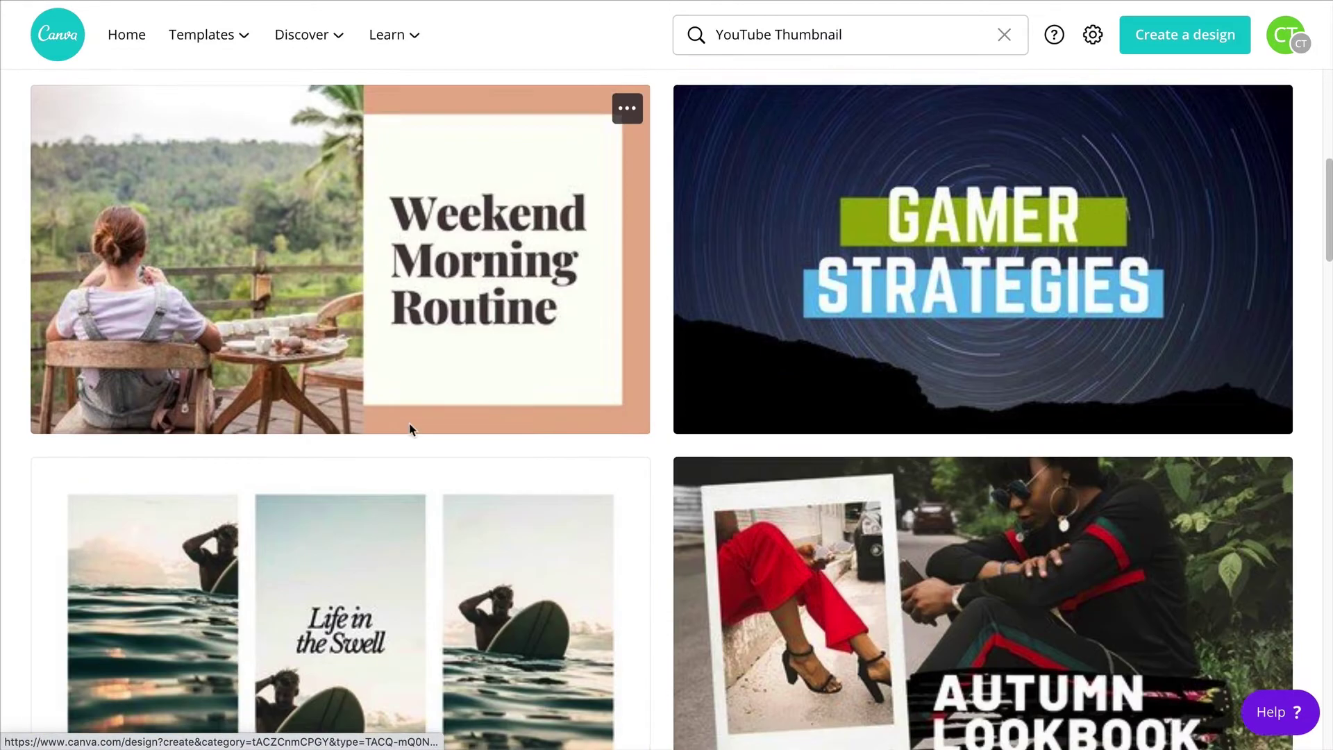
scroll(409, 431, "up", 15)
scroll(410, 433, "down", 1)
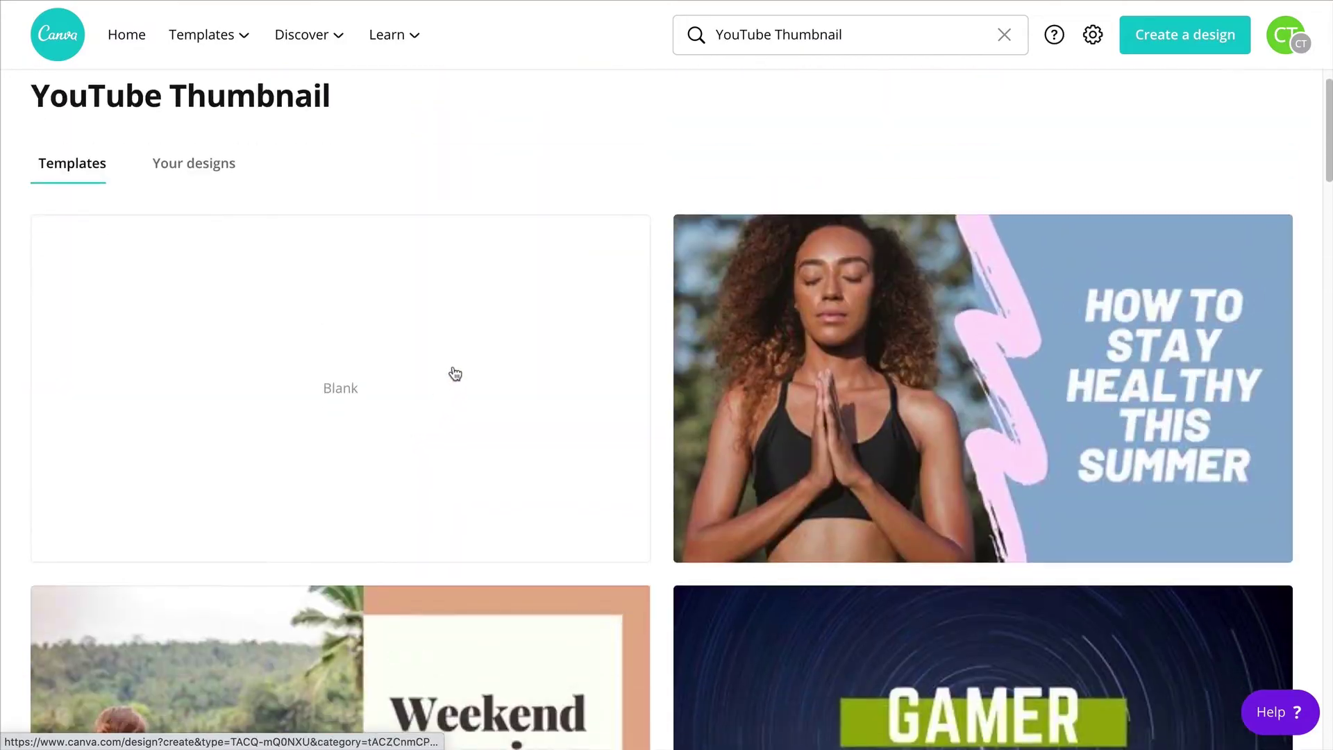
left_click(452, 370)
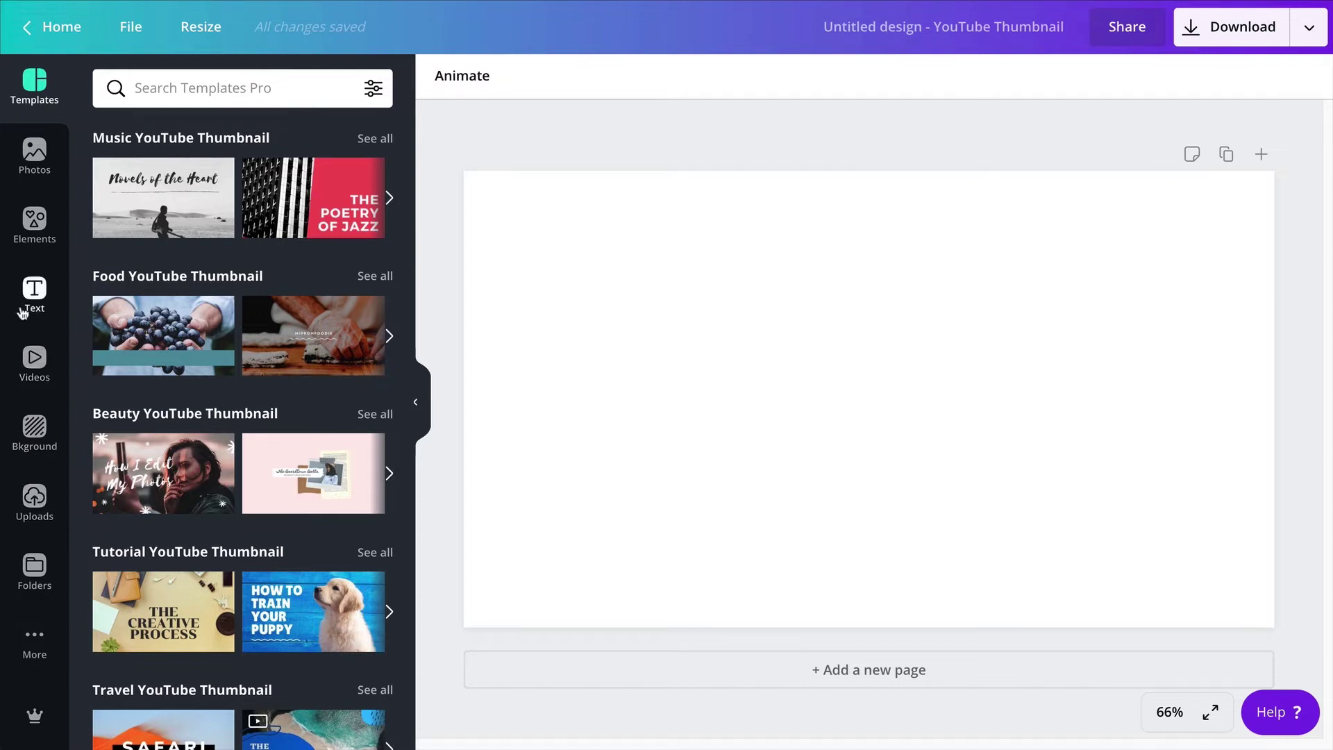
Step: Add the free blob-shaped frame with a narrower top and wide base from the frames collection to the page
left_click(35, 204)
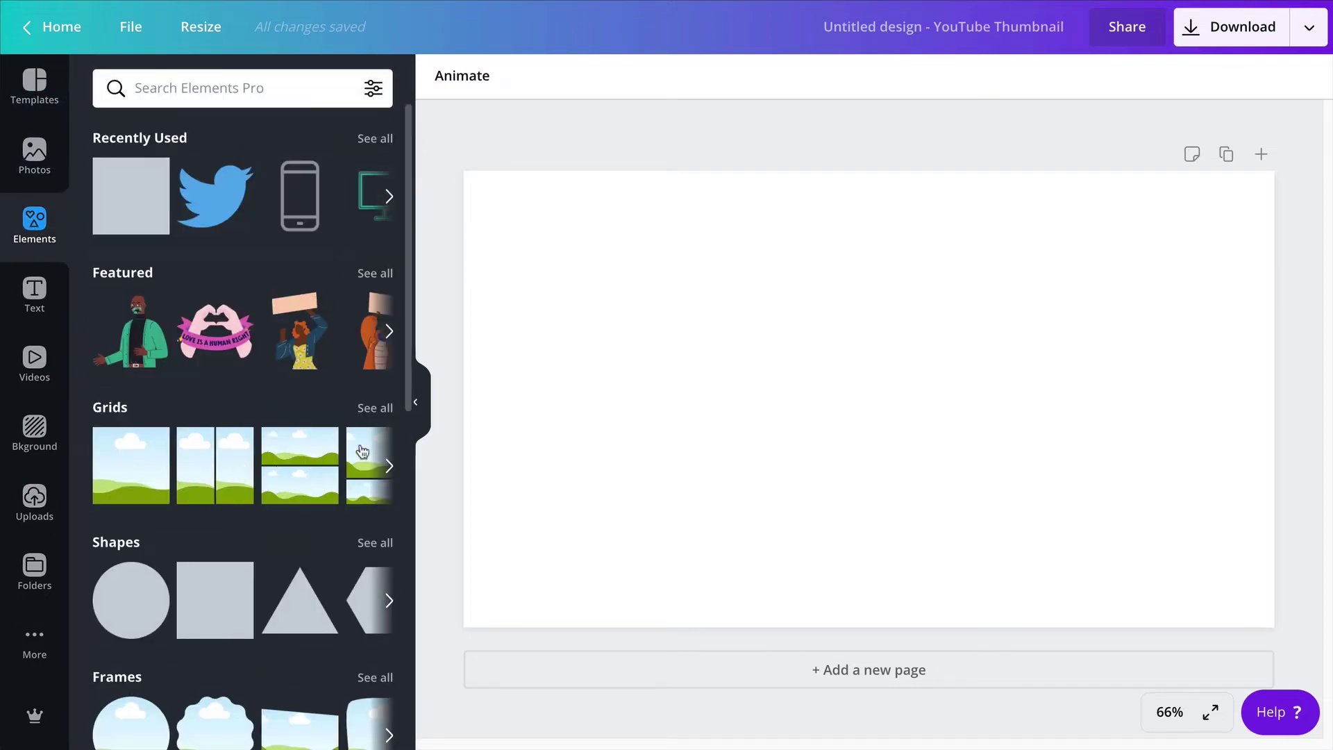
left_click(375, 408)
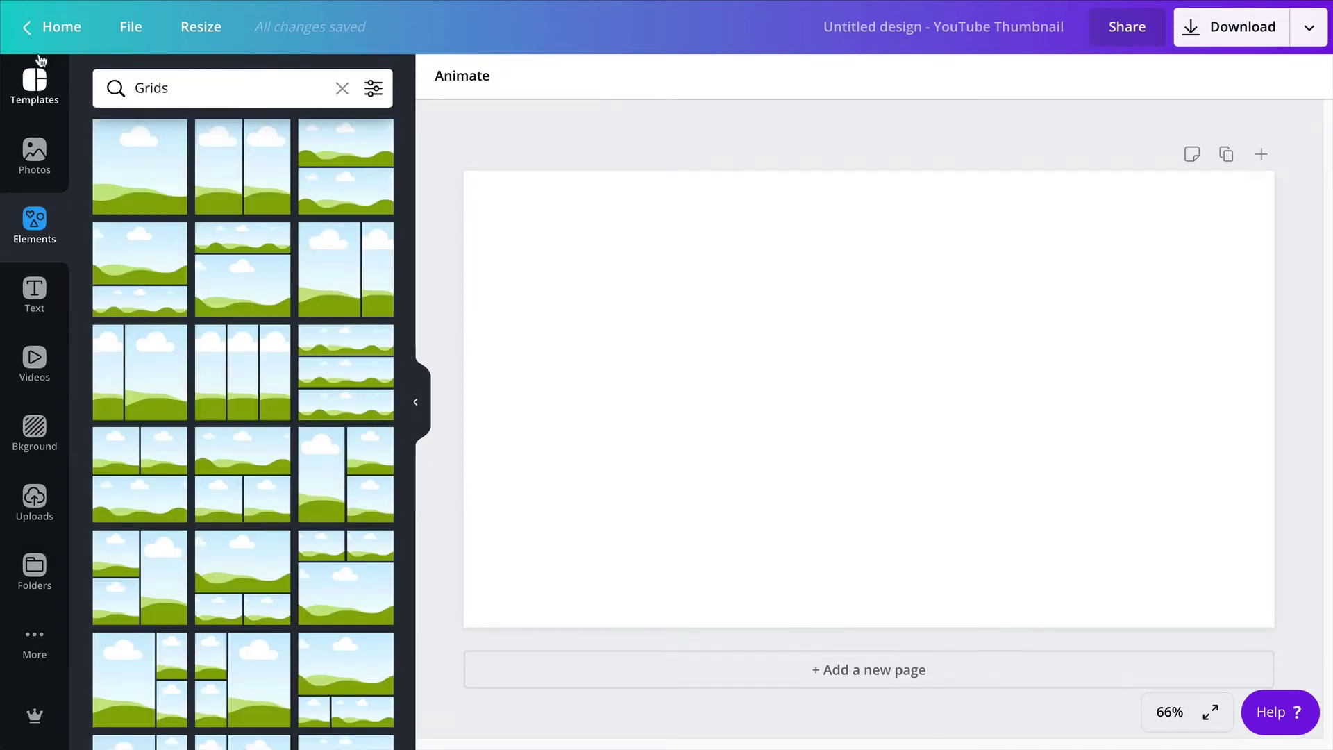
left_click(342, 89)
scroll(250, 347, "down", 3)
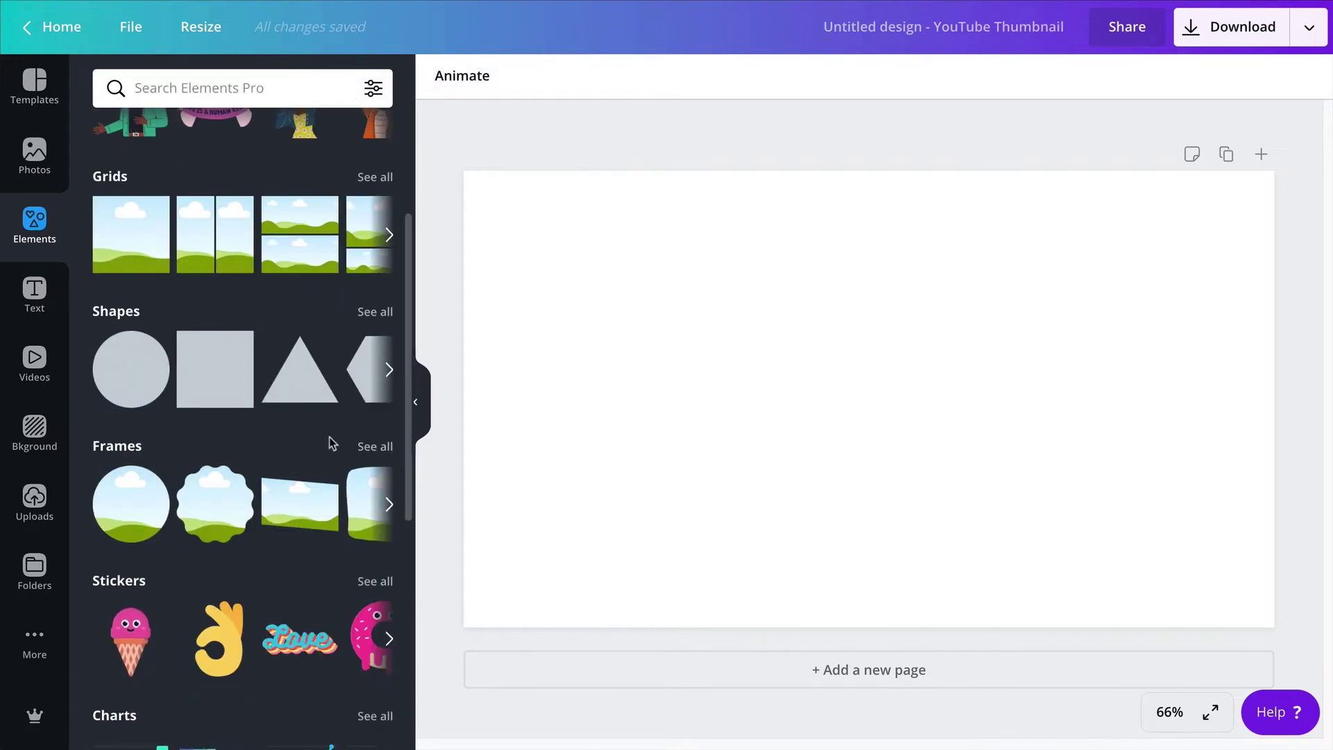
left_click(371, 446)
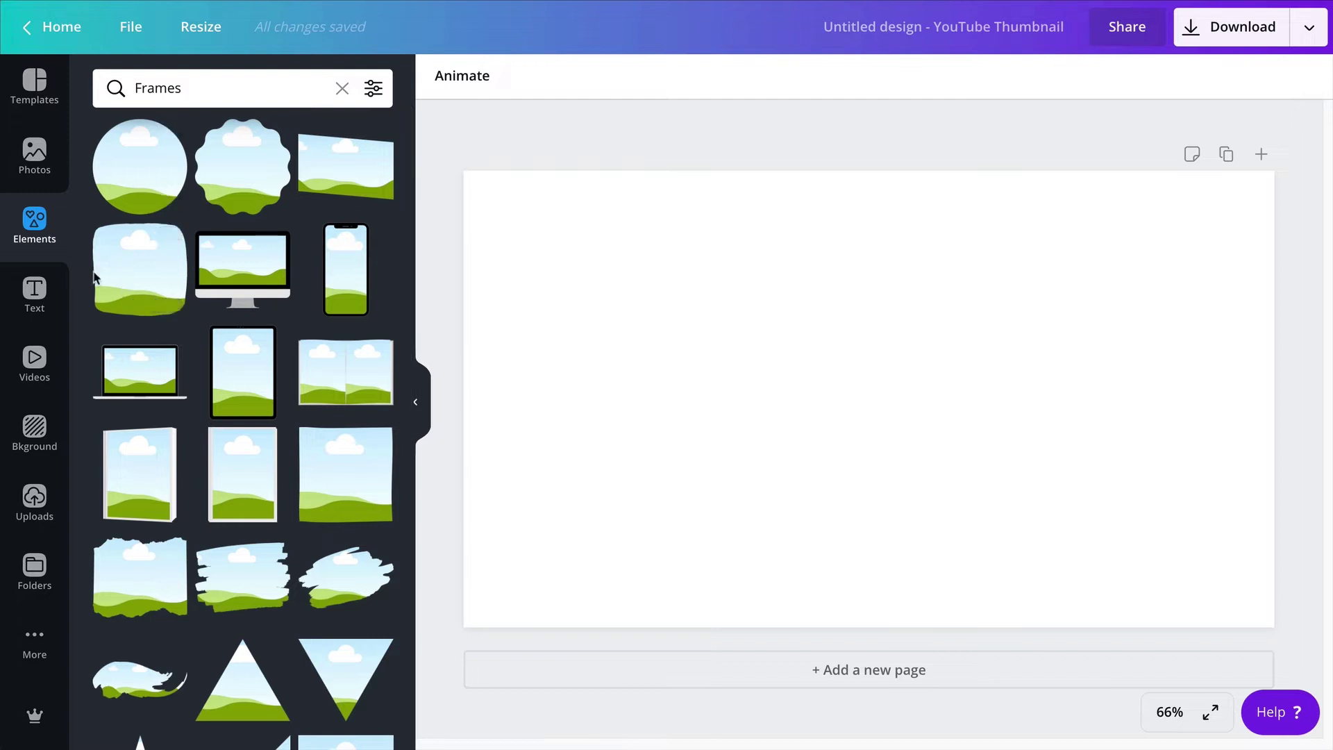
scroll(143, 300, "down", 8)
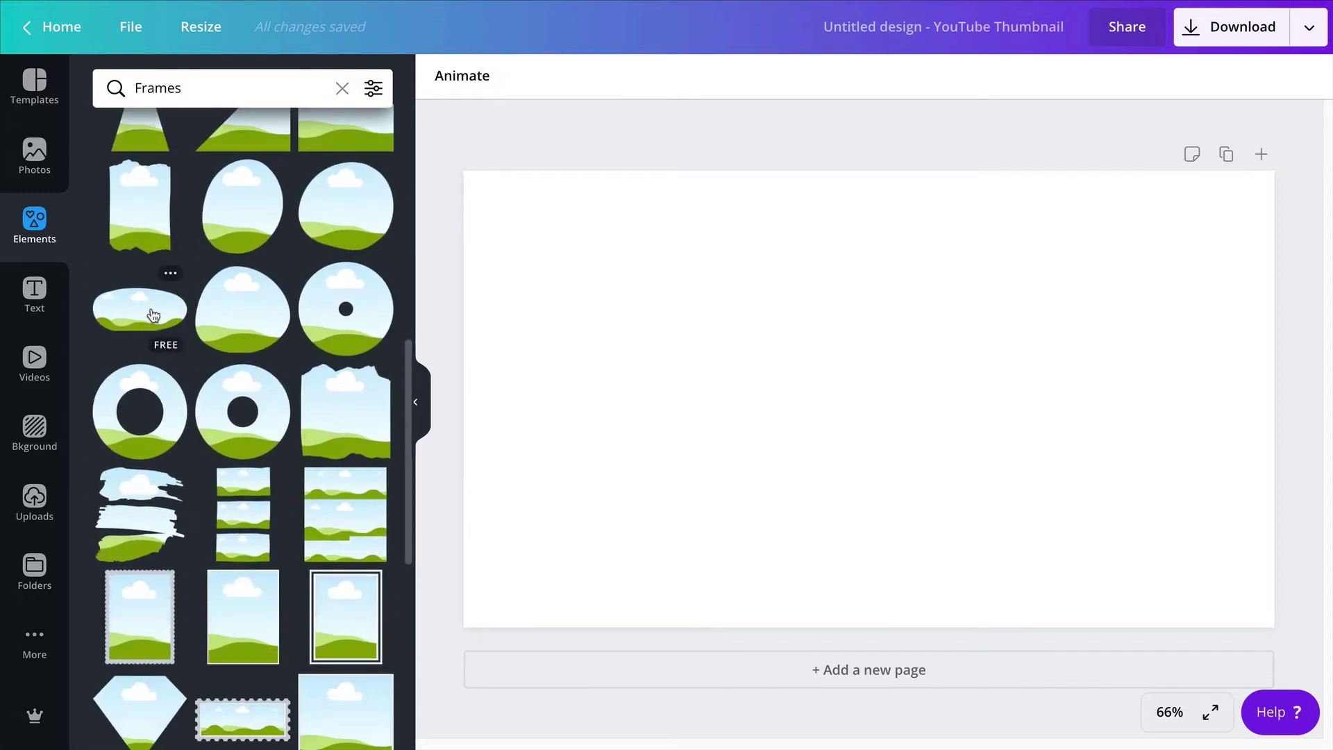
scroll(150, 313, "up", 1)
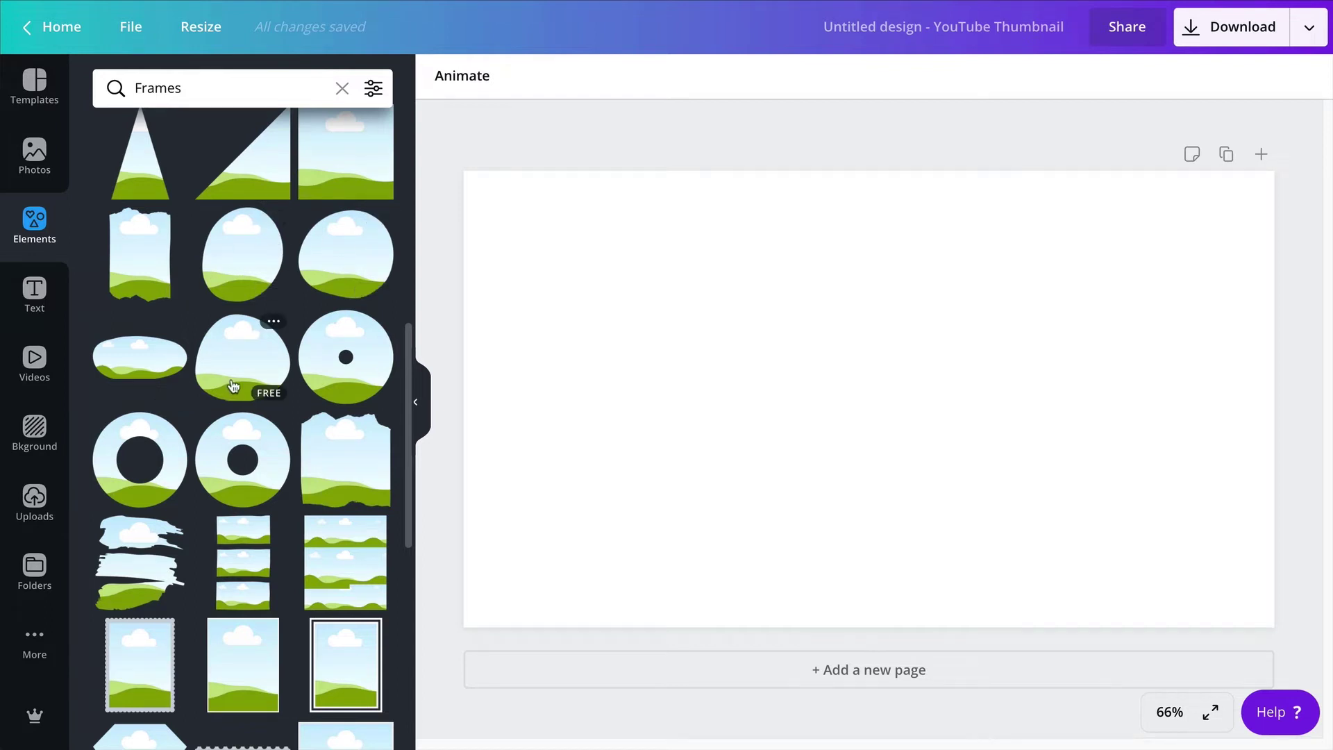
left_click(244, 362)
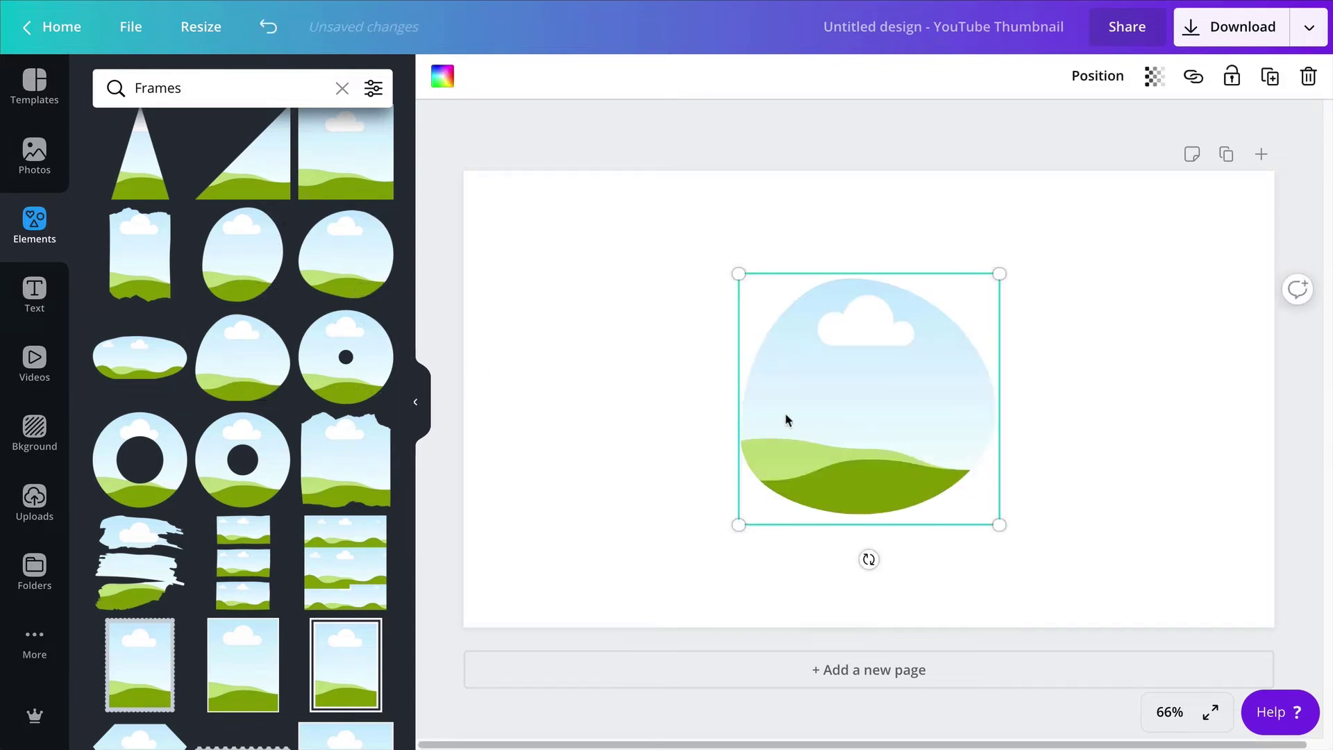
Step: Enlarge the blob frame and position it in the left half of the page
left_click_drag(785, 429, 636, 456)
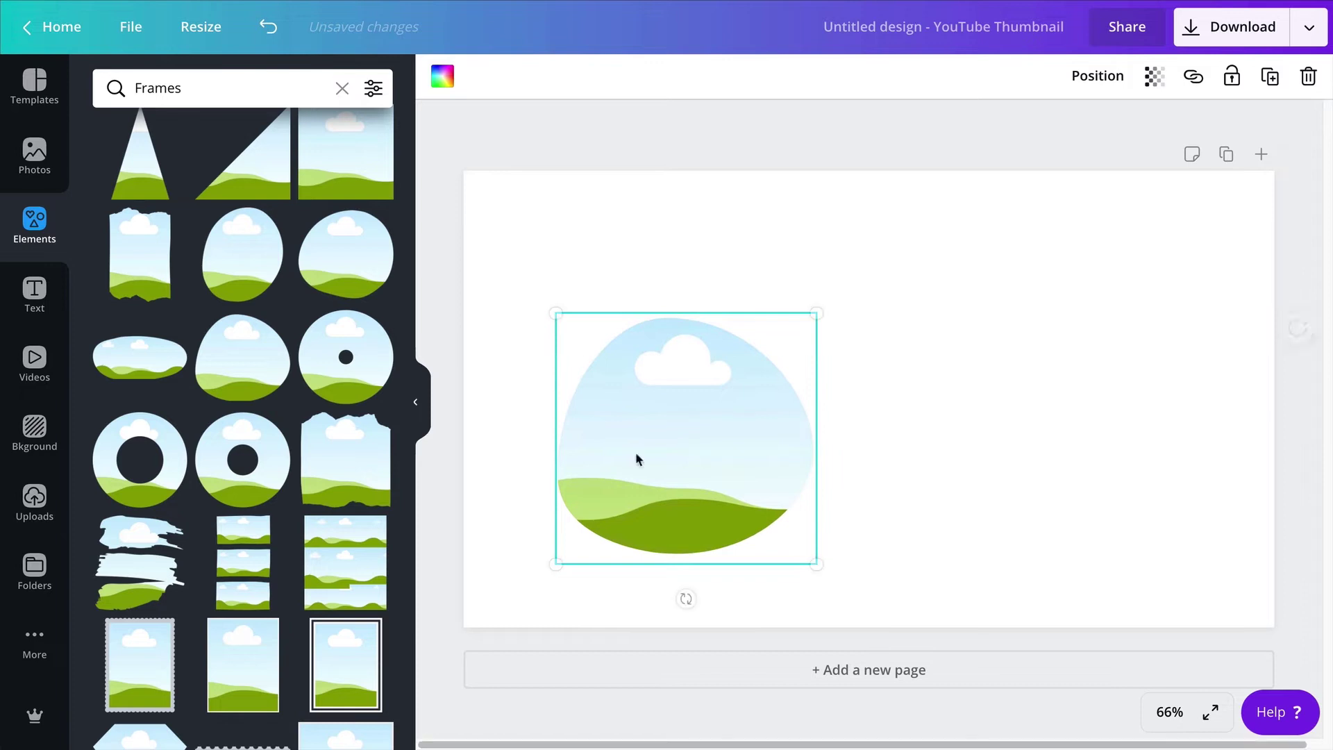
left_click_drag(558, 314, 525, 258)
left_click_drag(843, 257, 868, 236)
left_click_drag(789, 352, 721, 383)
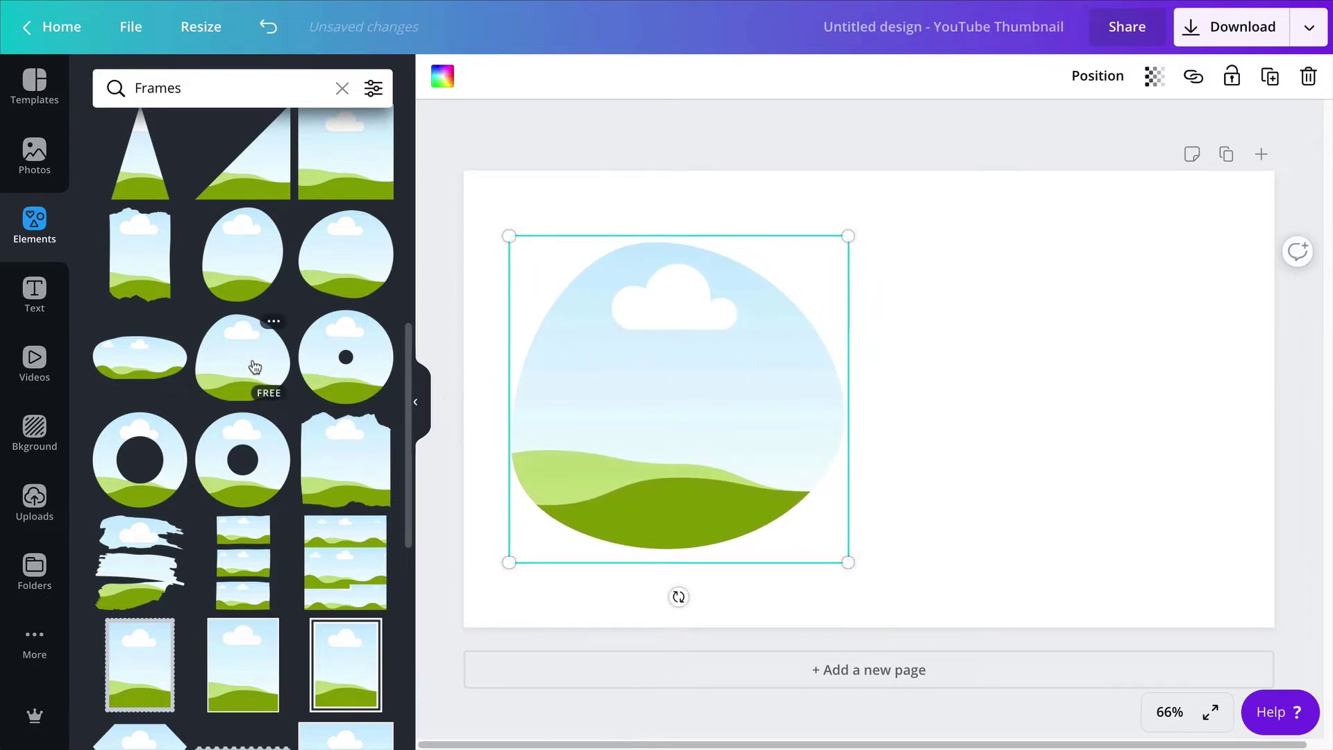
Step: Add a second, rounder blob frame, shrink it to about 293 × 293, and overlap it on the large frame's lower-right edge
left_click(338, 262)
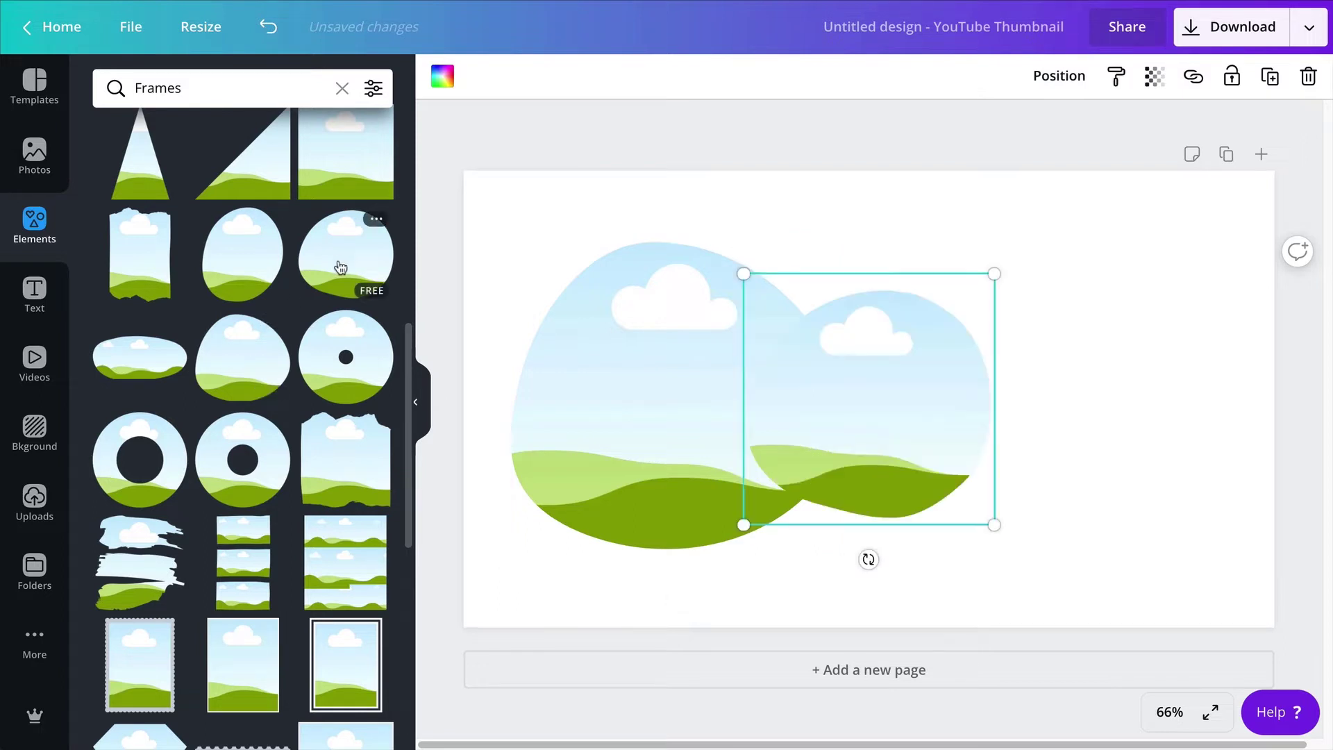
left_click_drag(992, 274, 923, 336)
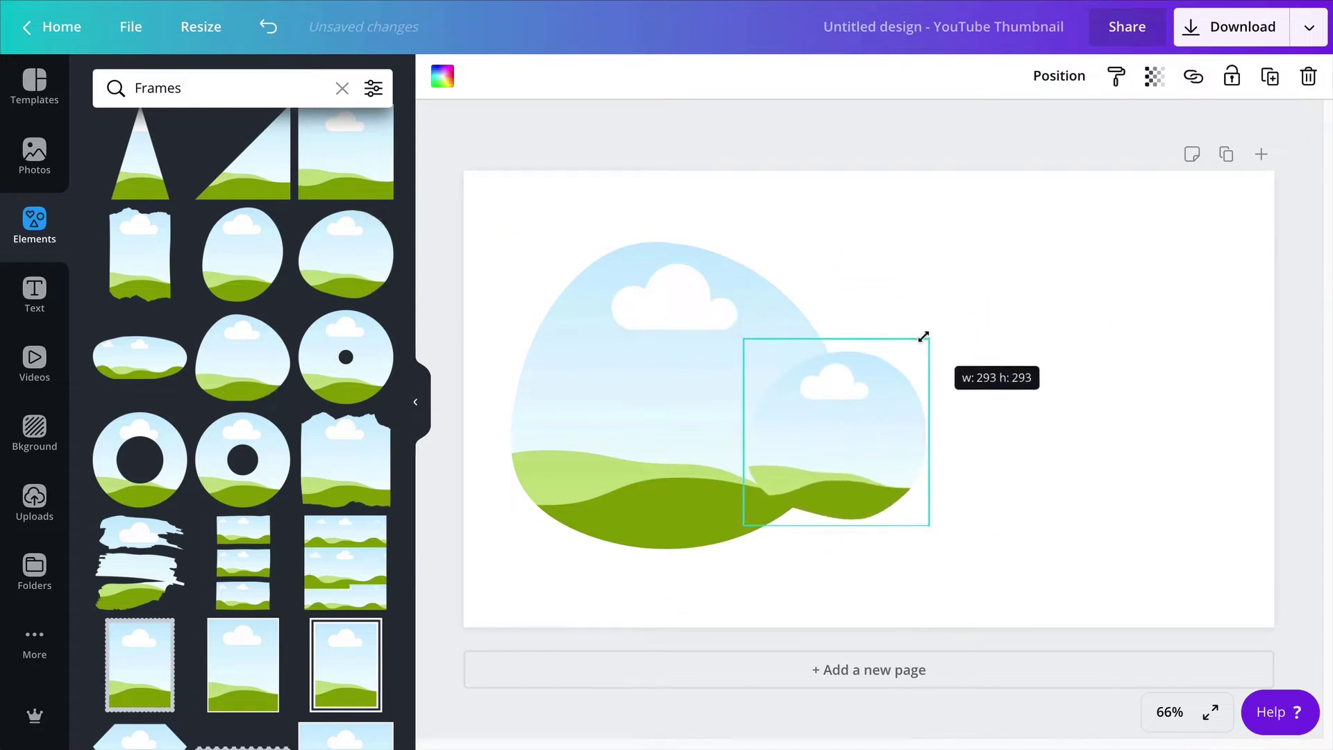
left_click_drag(857, 465, 819, 503)
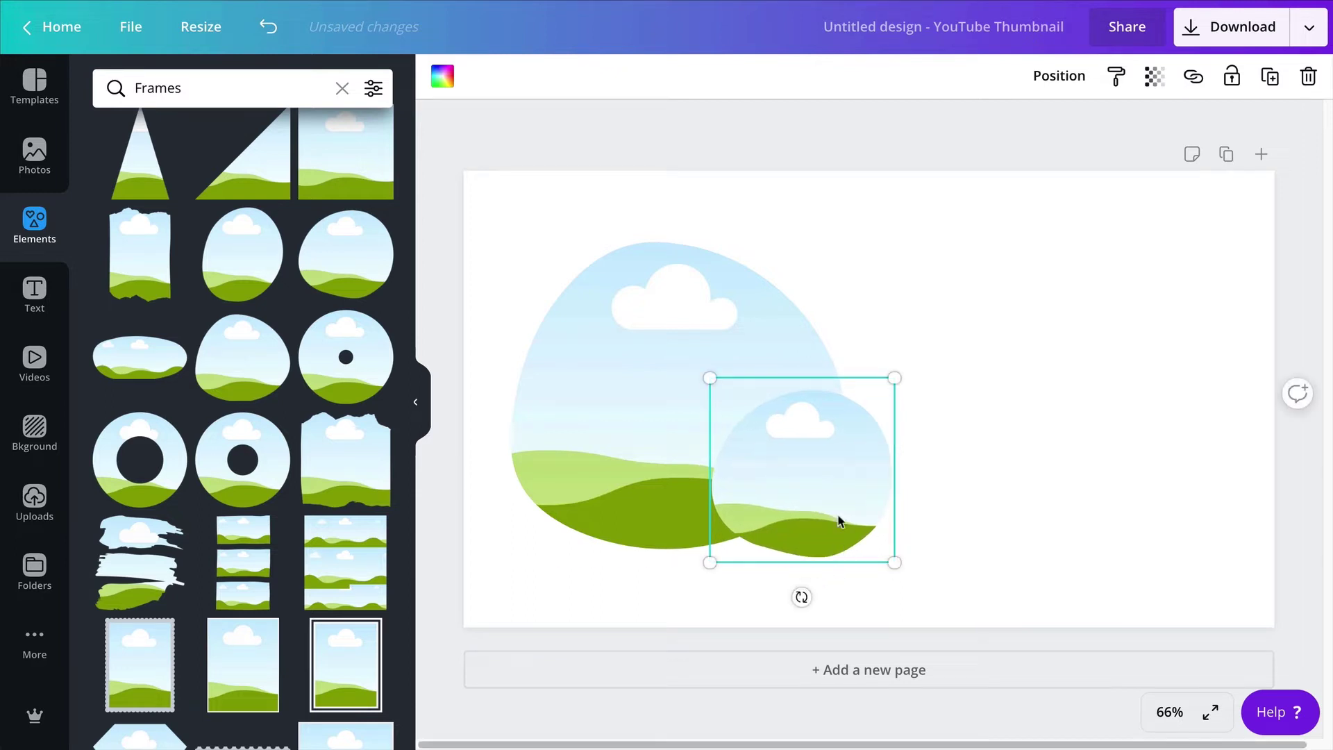
left_click(979, 267)
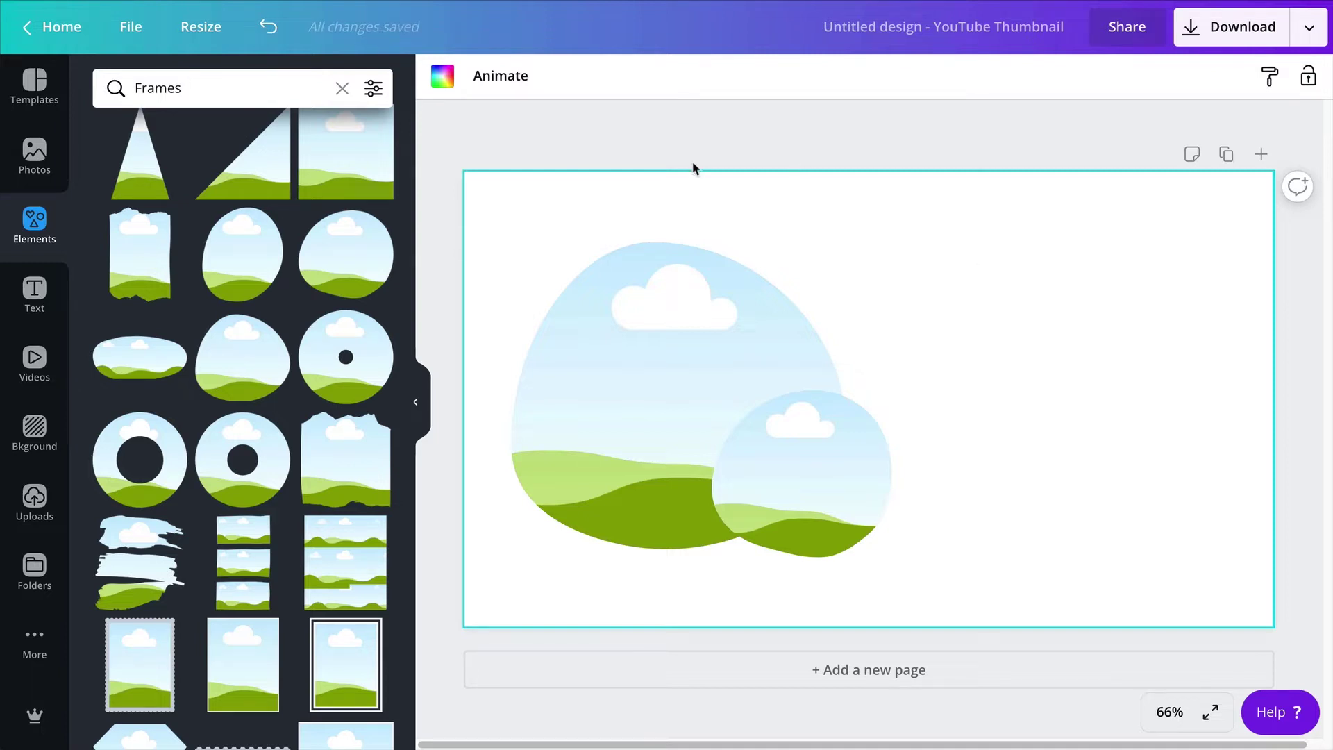
Step: Search the photos for "kid art class" and add the picture of the girl in yellow with red-painted hands
left_click(31, 150)
left_click(300, 97)
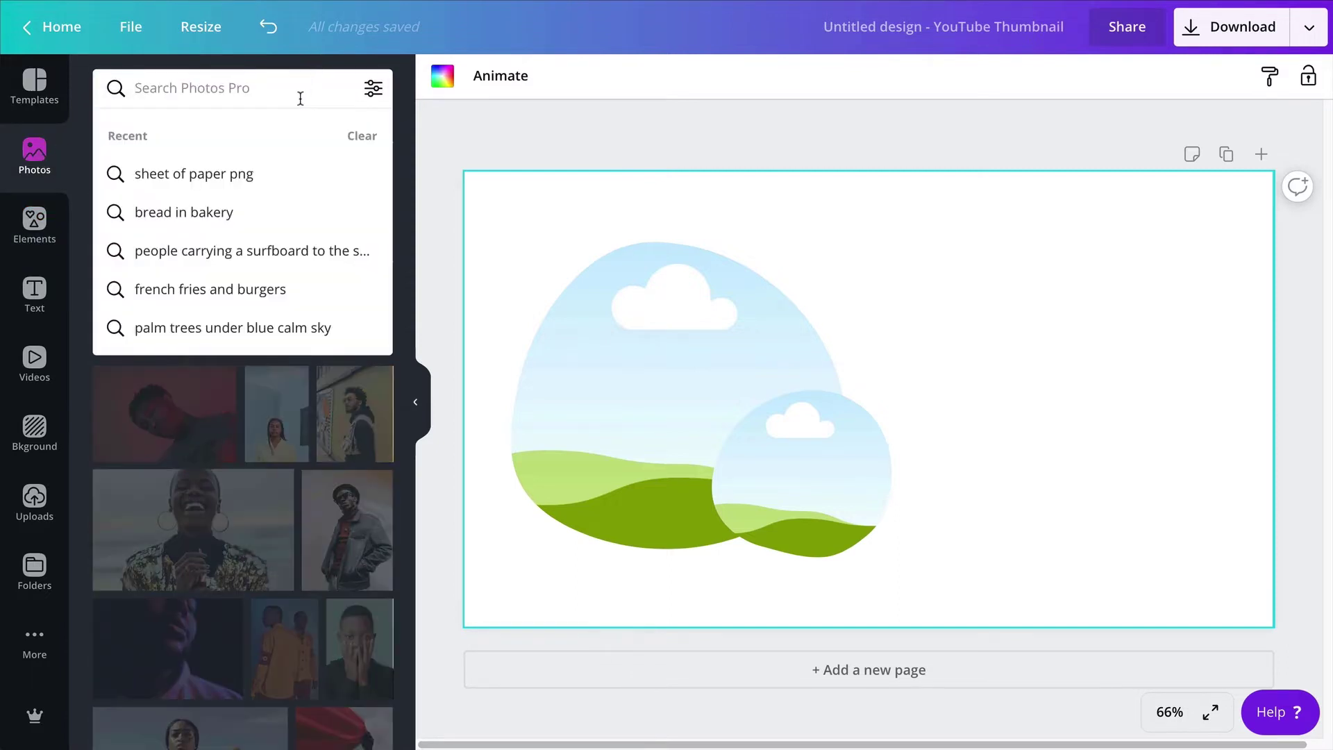
type("kid")
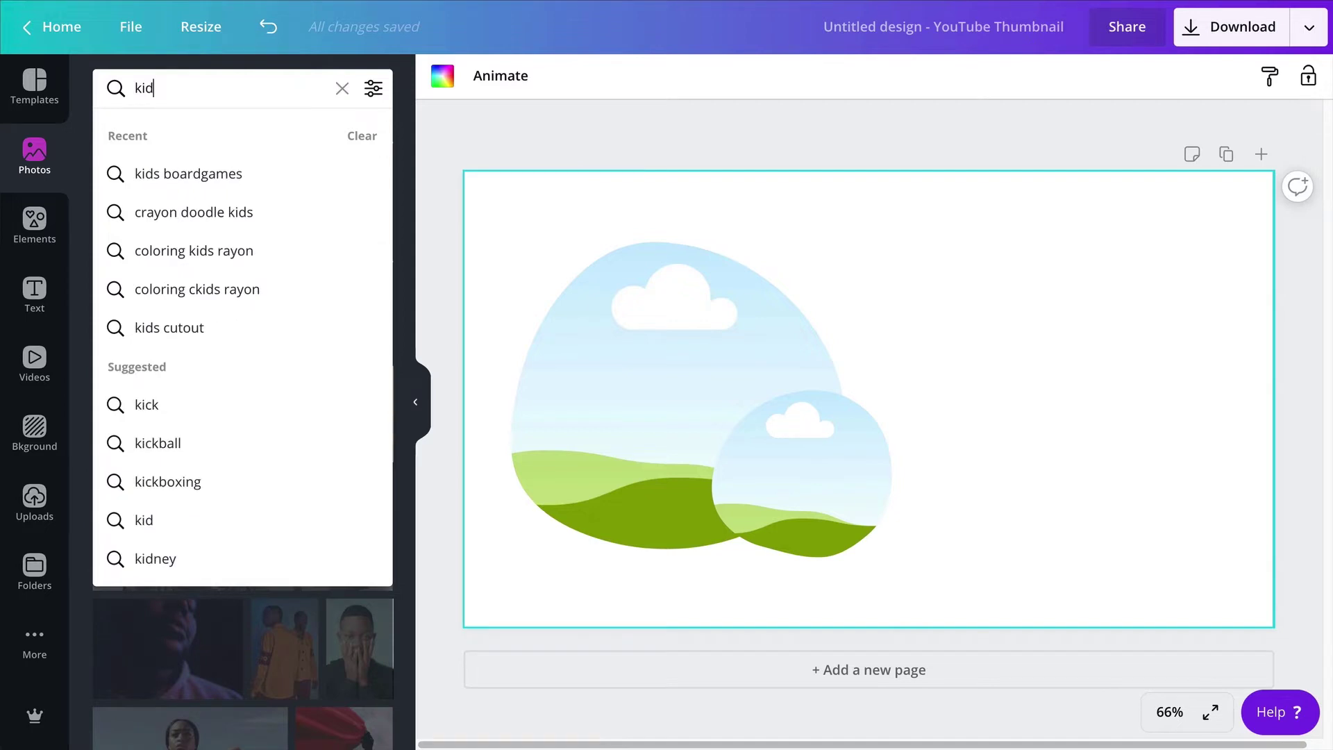
type(" art class")
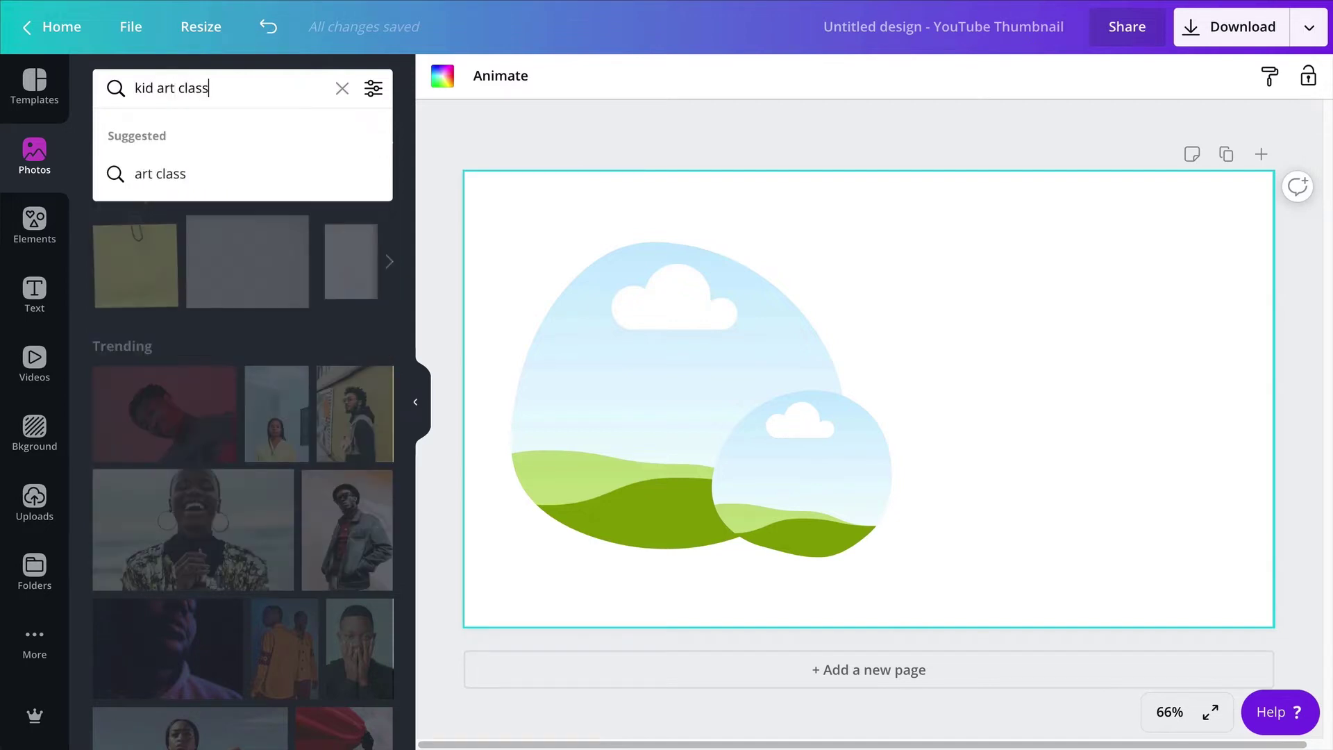
key("Return")
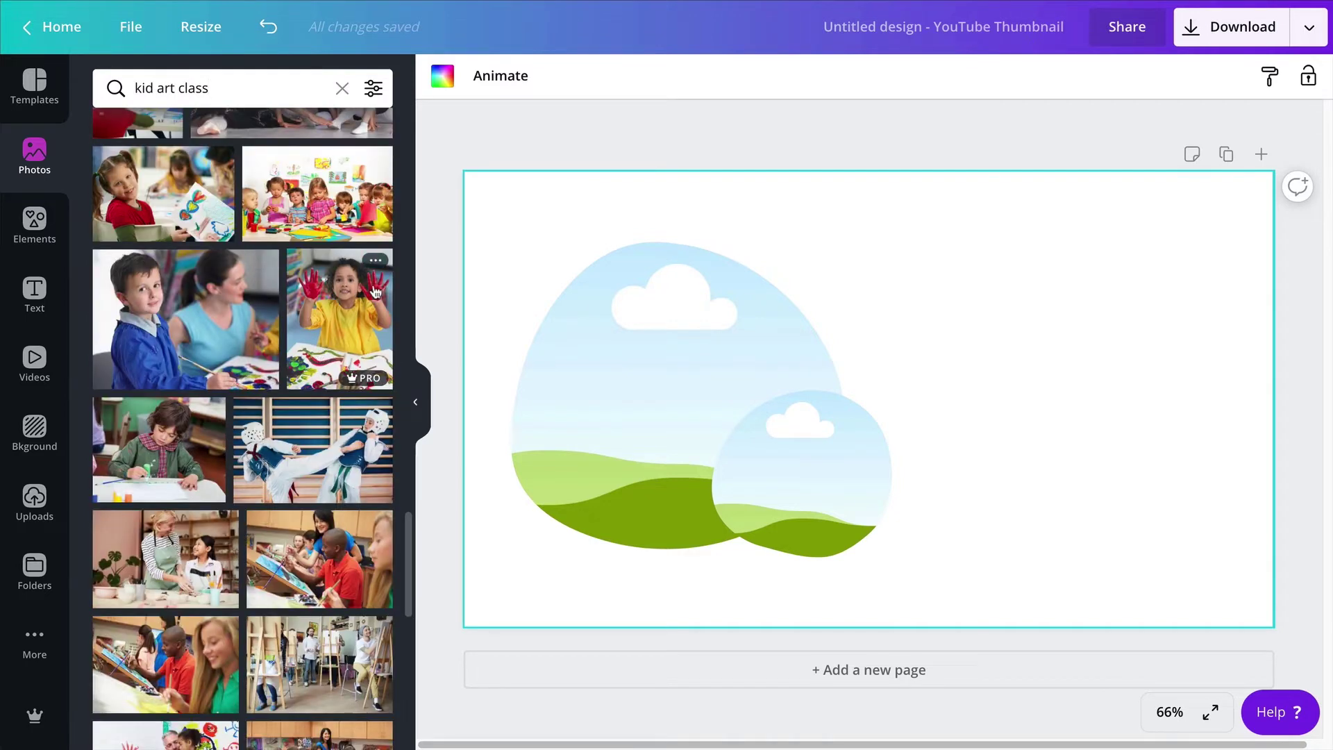
scroll(376, 291, "down", 3)
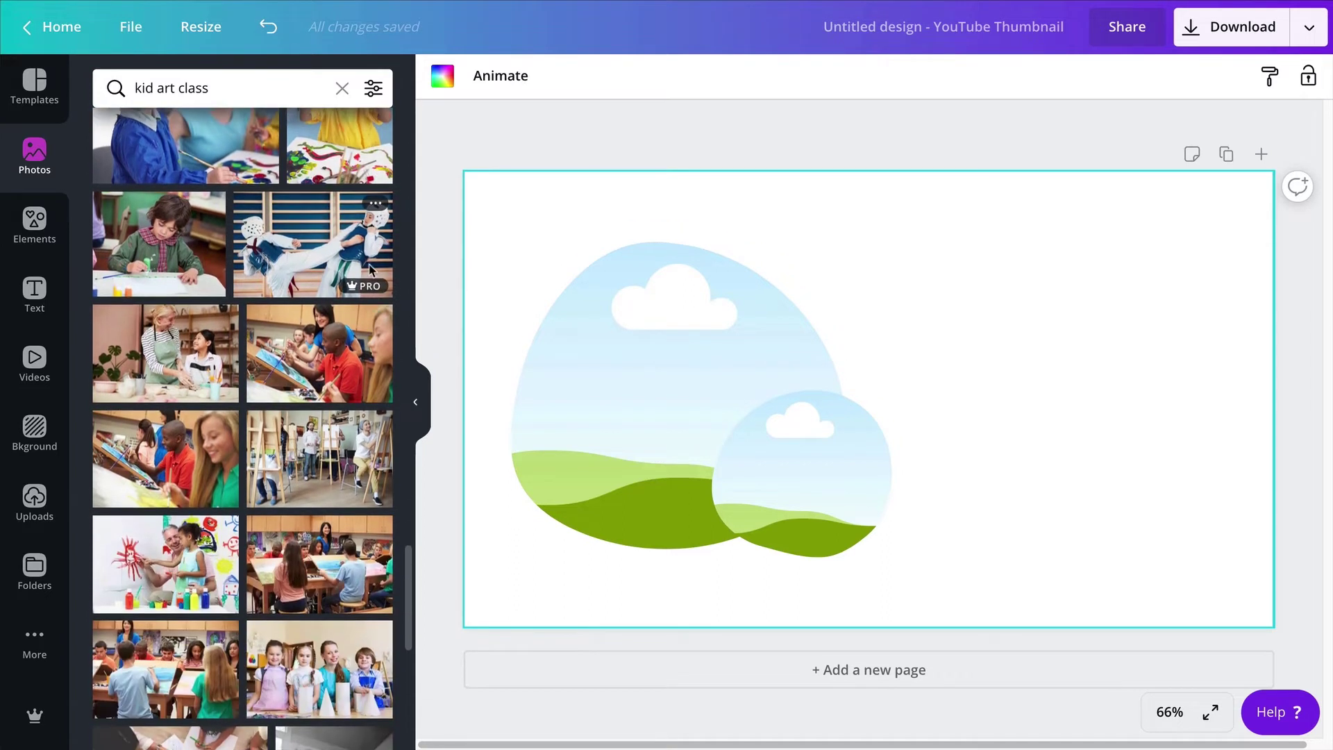
scroll(369, 296, "up", 2)
left_click(369, 297)
scroll(352, 241, "up", 2)
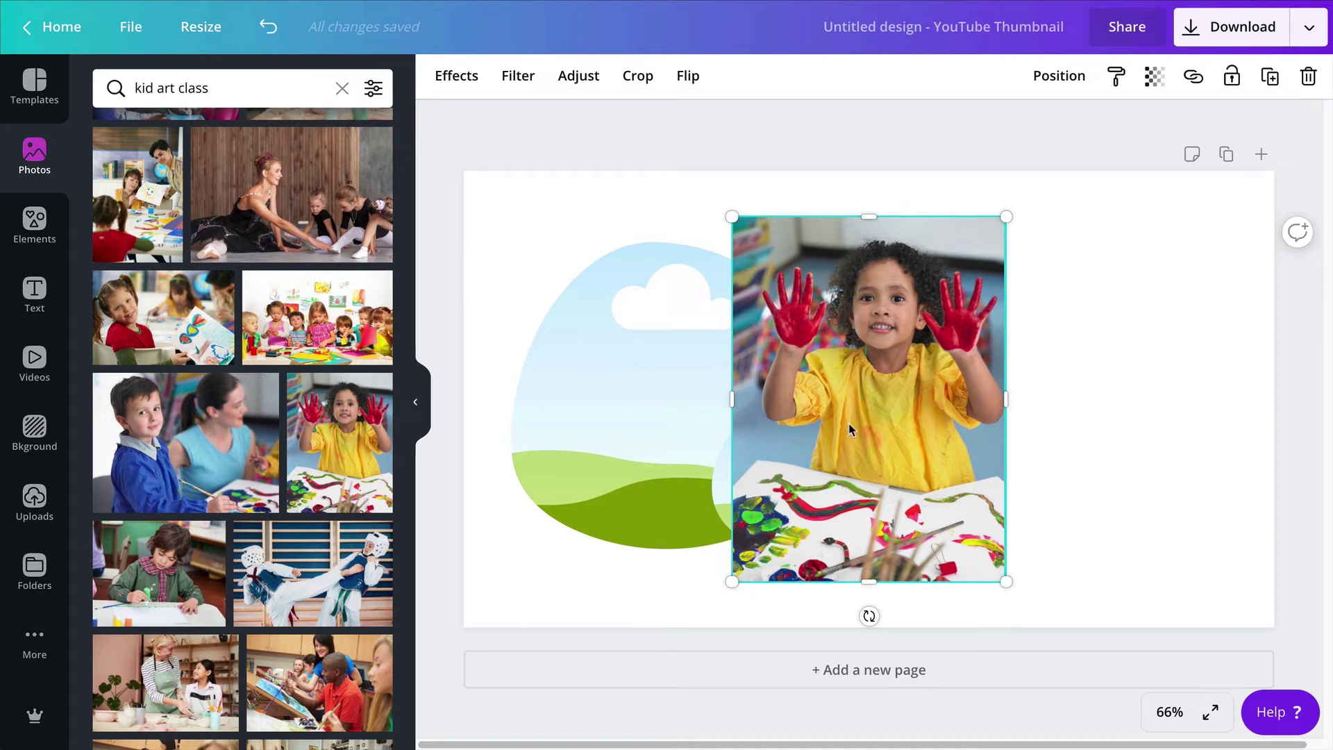
Step: Move the girl's photo to the right side of the page, clear of the two blob frames
left_click_drag(850, 428, 1011, 427)
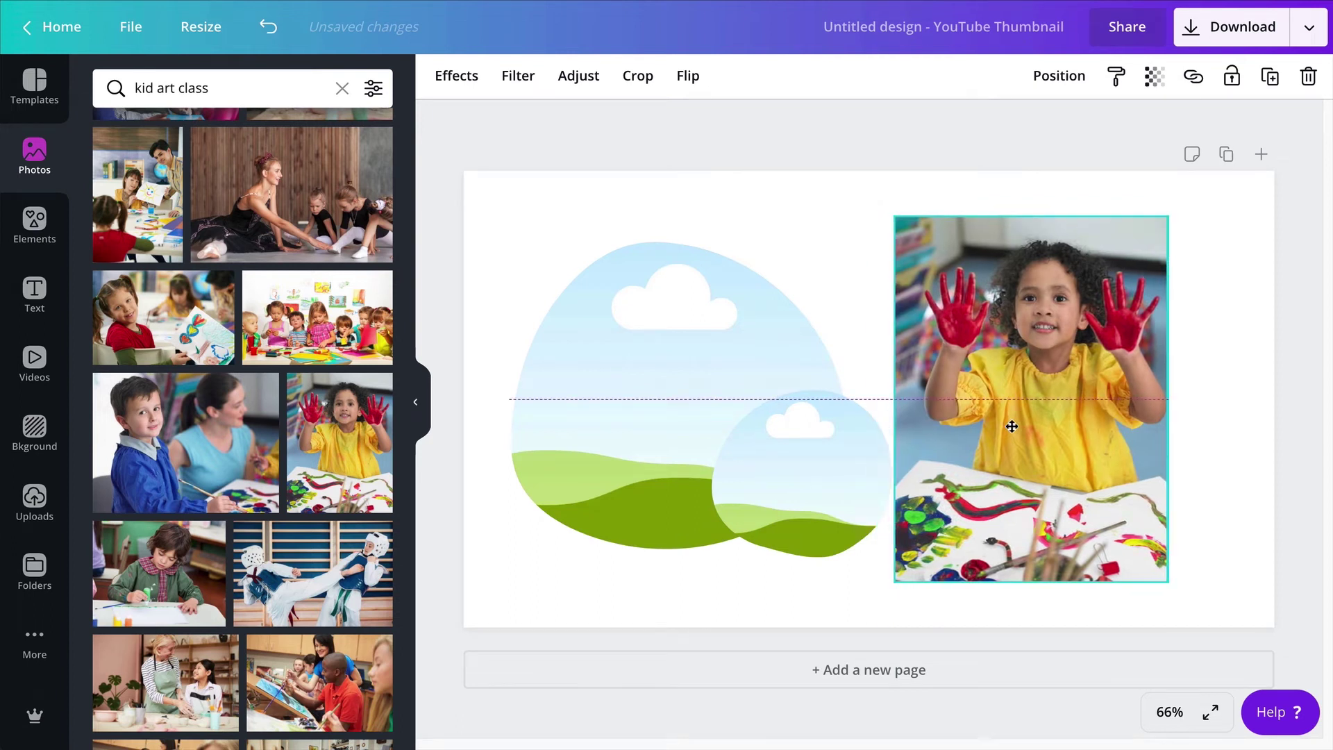
key("ctrl+z")
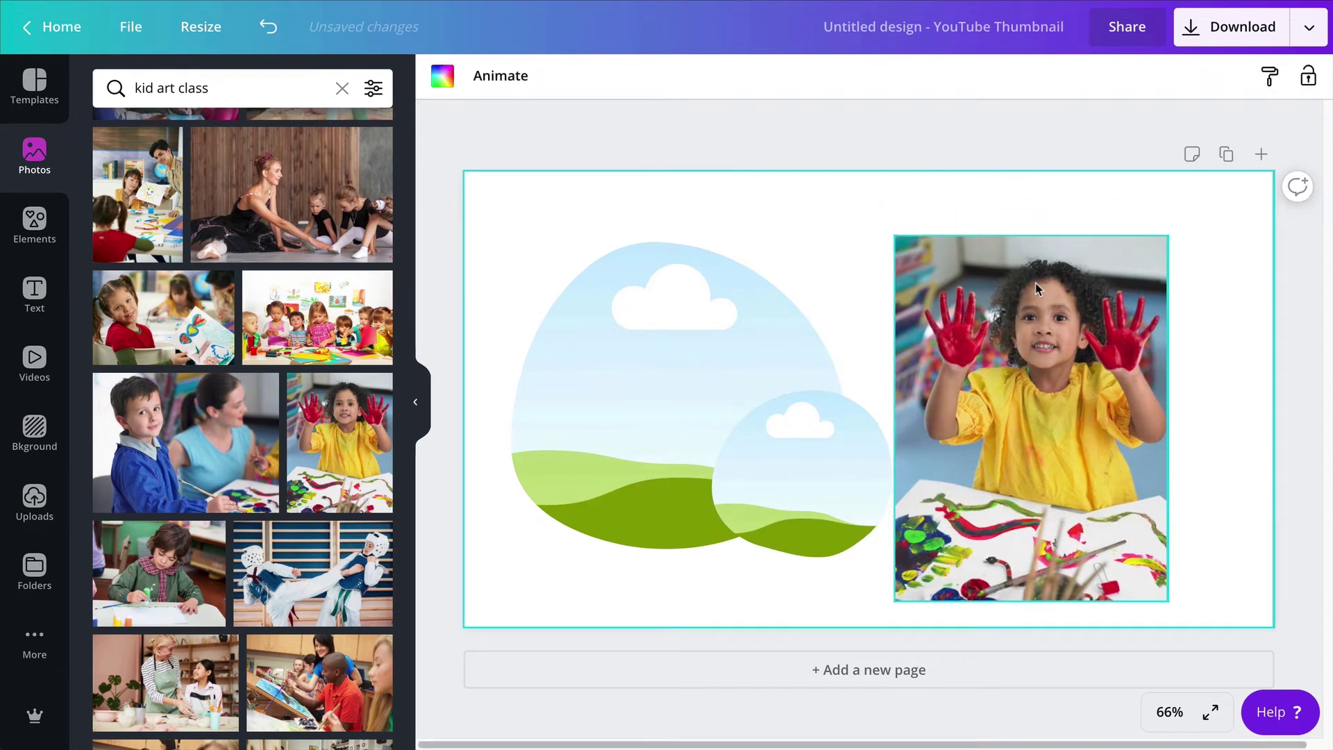
left_click(1060, 363)
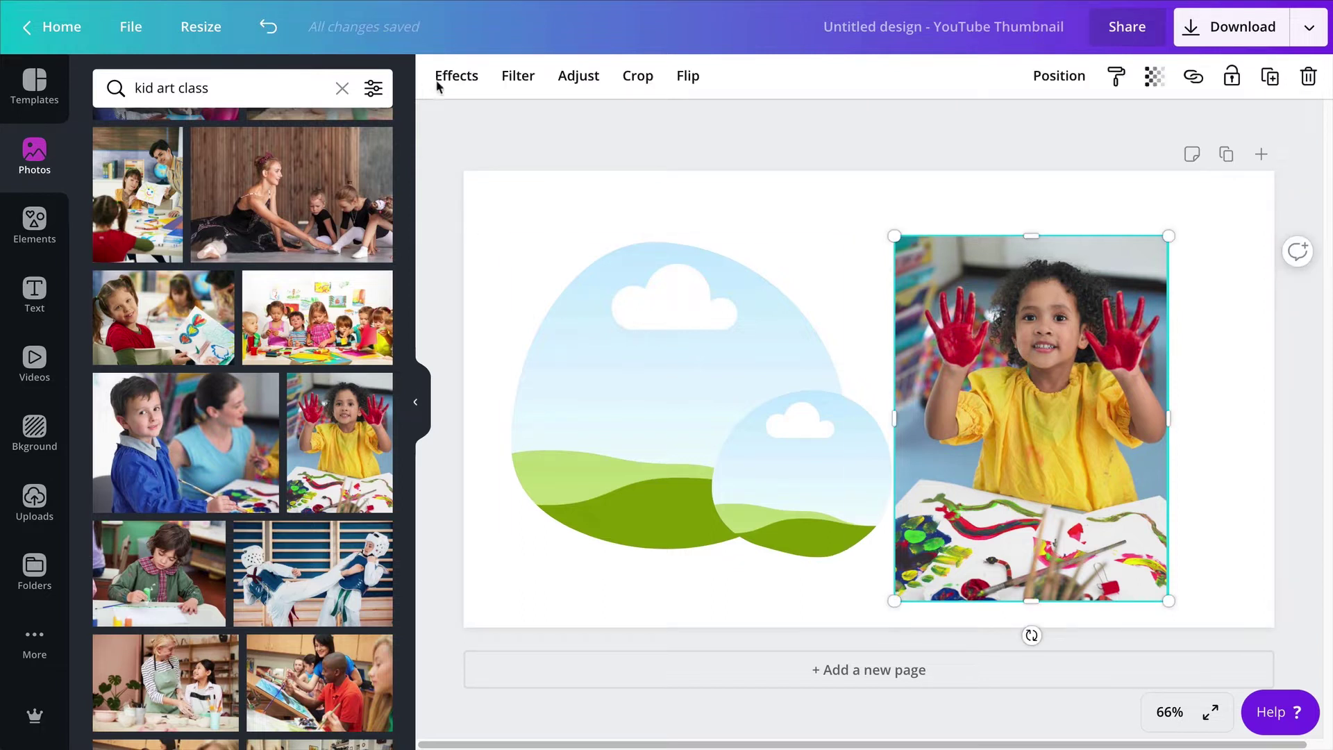
left_click(1161, 202)
Step: Remove the background of the girl's photo with the Background Remover effect
left_click(1087, 364)
left_click(457, 81)
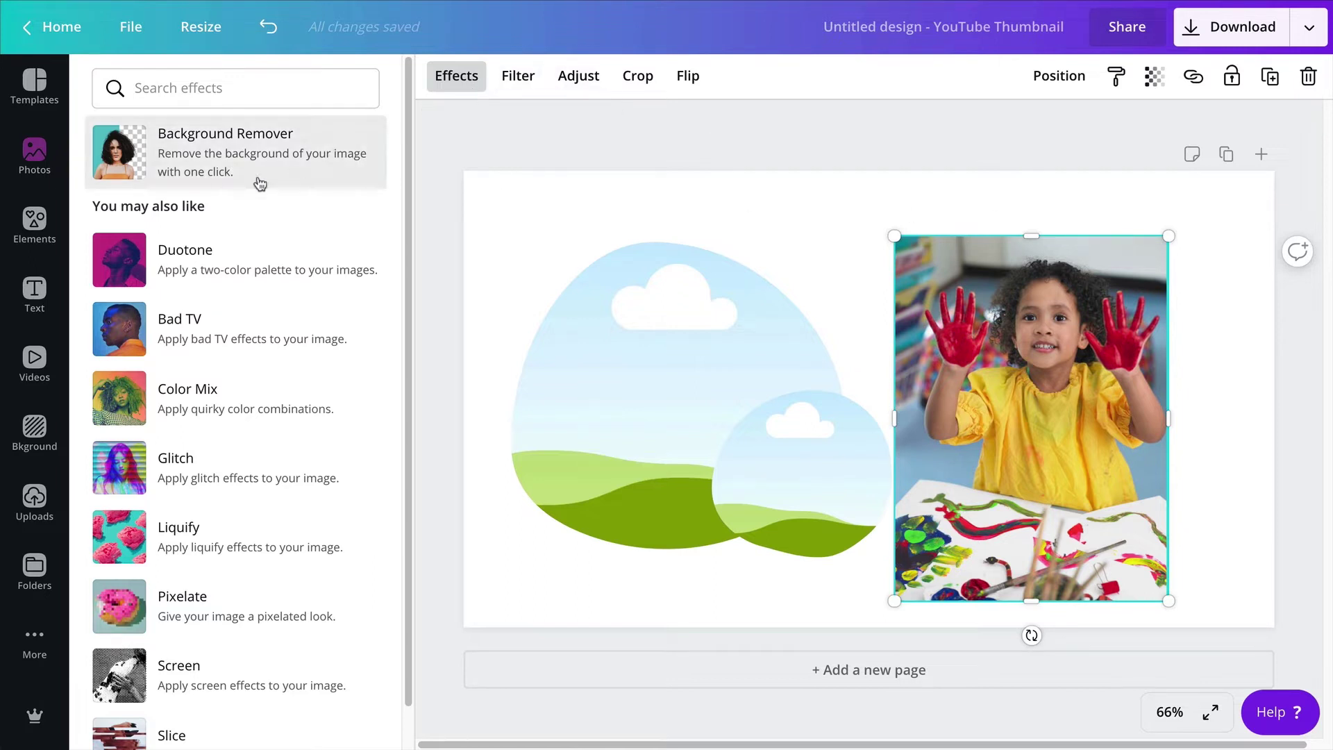
left_click(279, 390)
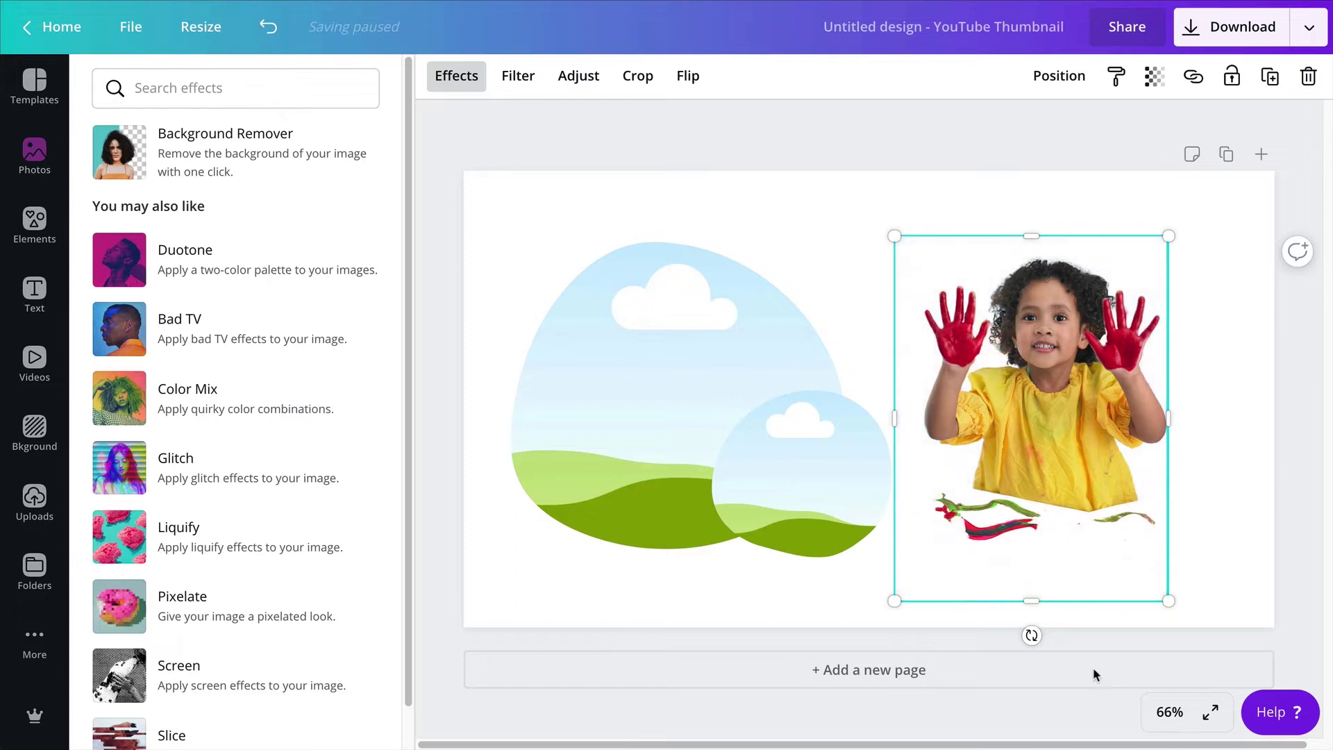
left_click(1232, 527)
left_click(1222, 506)
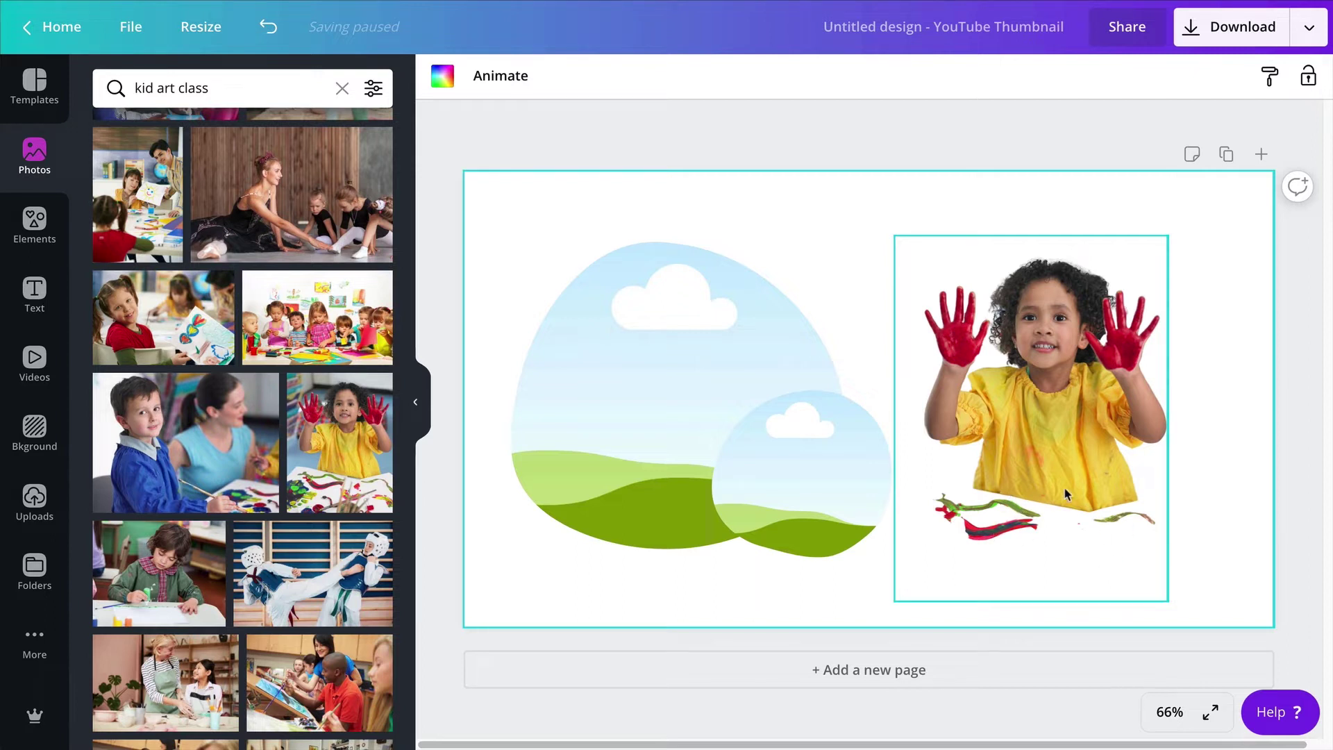
Step: Crop the lower part of the girl cutout to cut away the leftover paint strokes below her shirt
left_click(1035, 588)
left_click_drag(1030, 599, 1031, 487)
left_click(1018, 549)
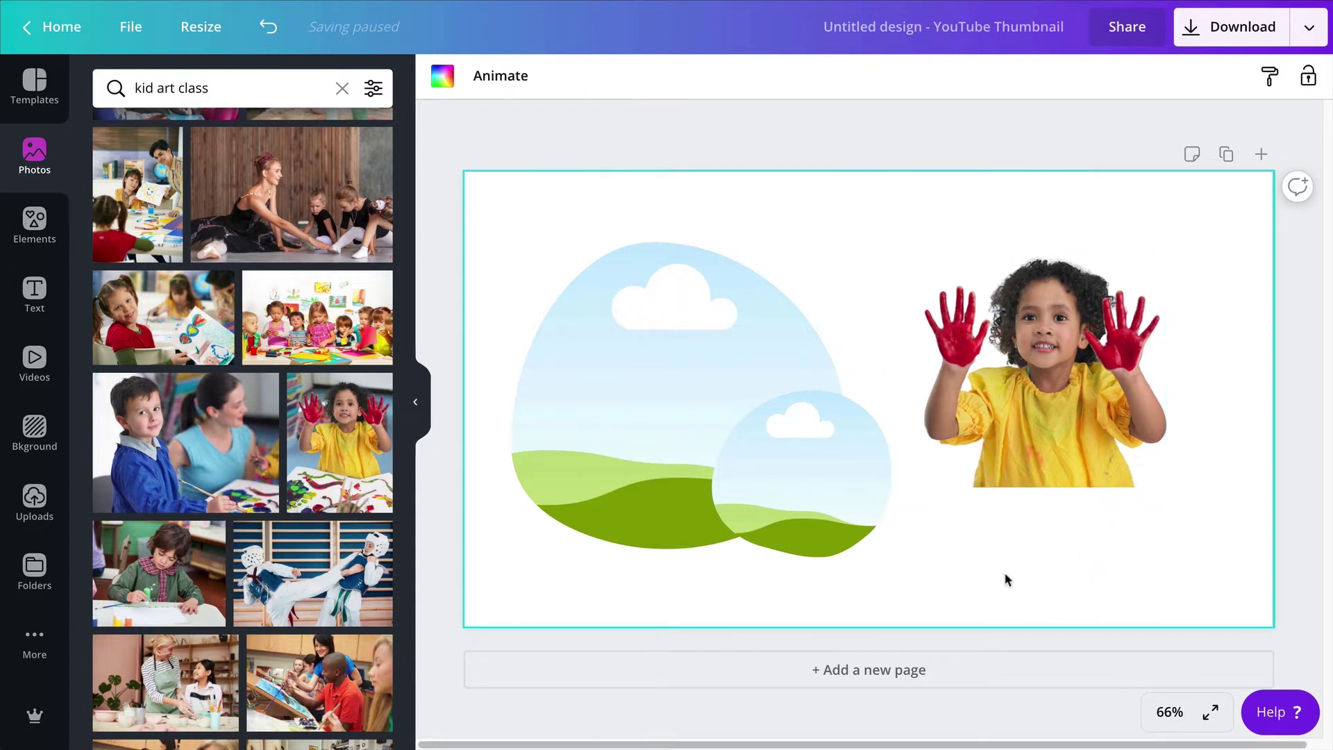
Step: Enlarge the girl cutout and place it at the page's lower right, flush with the bottom edge and overlapping the small frame
left_click_drag(1081, 402, 1095, 543)
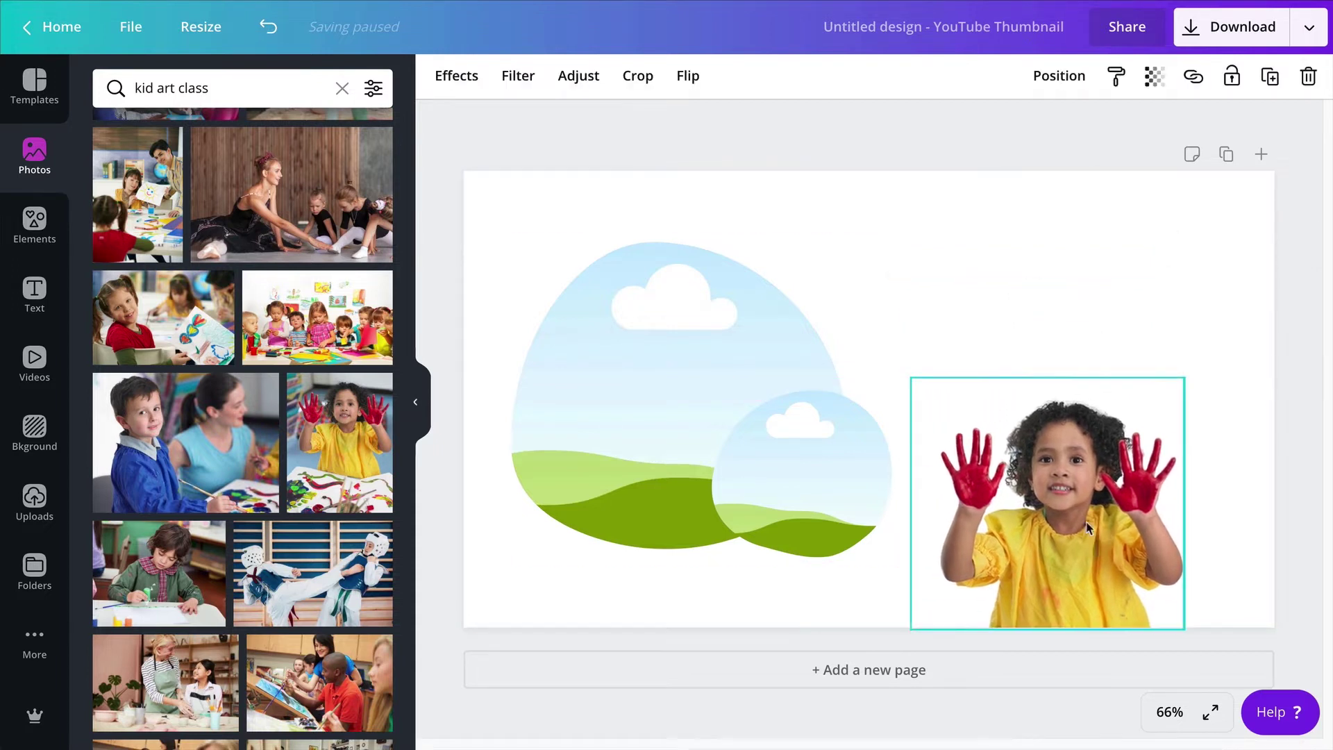
left_click_drag(912, 377, 768, 330)
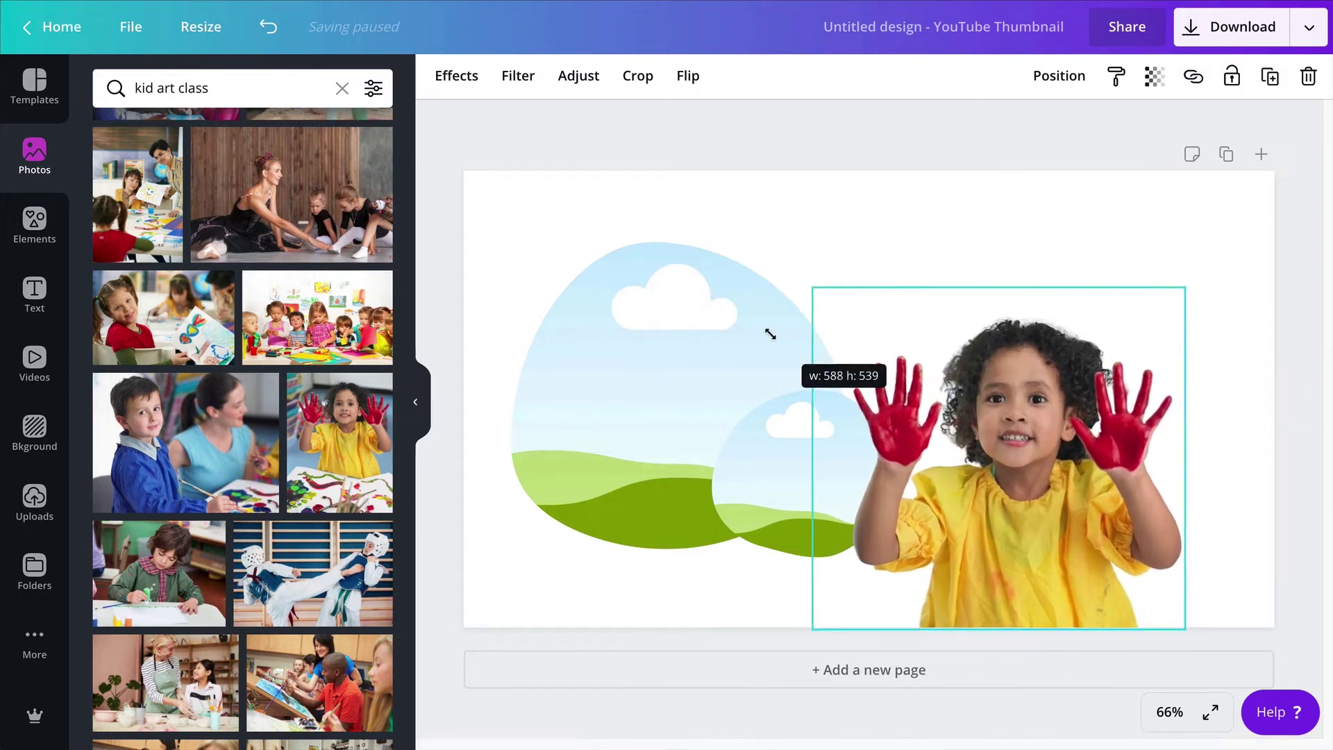
left_click_drag(1066, 460, 1078, 462)
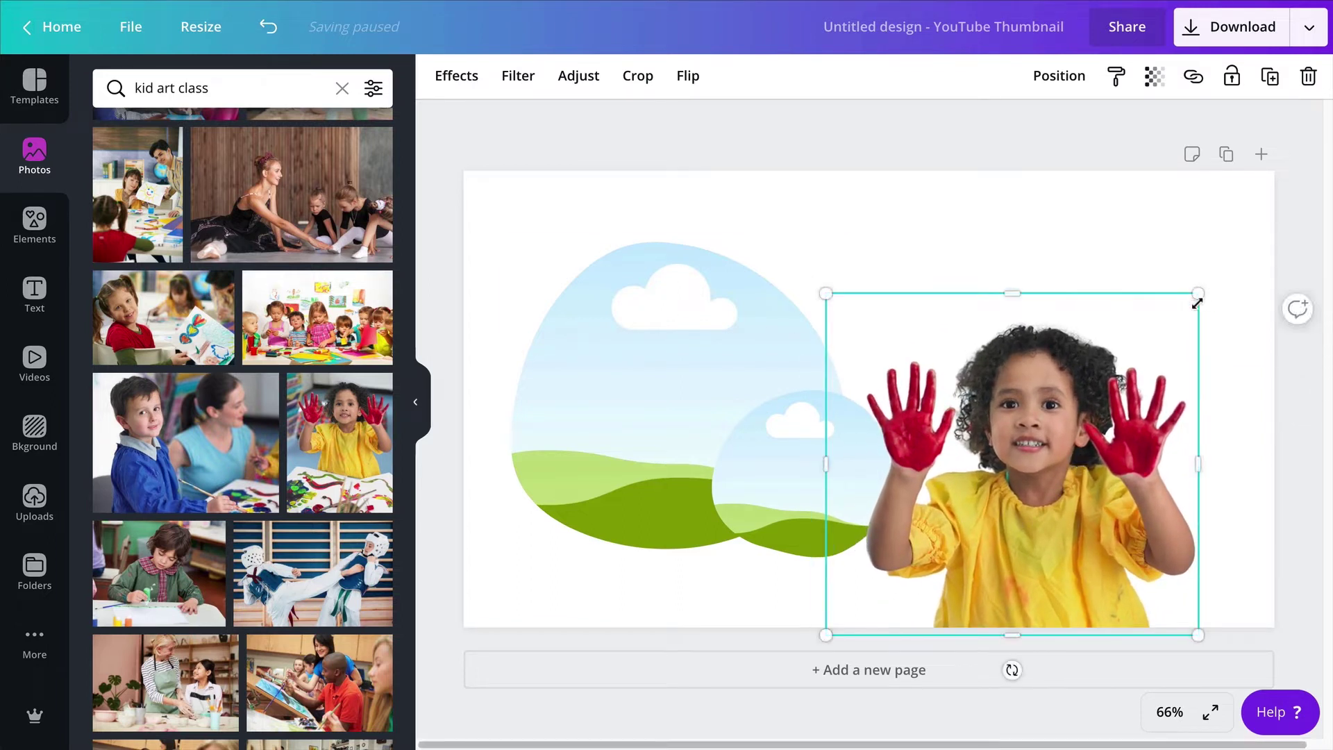
left_click_drag(1197, 303, 1187, 311)
left_click_drag(1064, 483, 1069, 485)
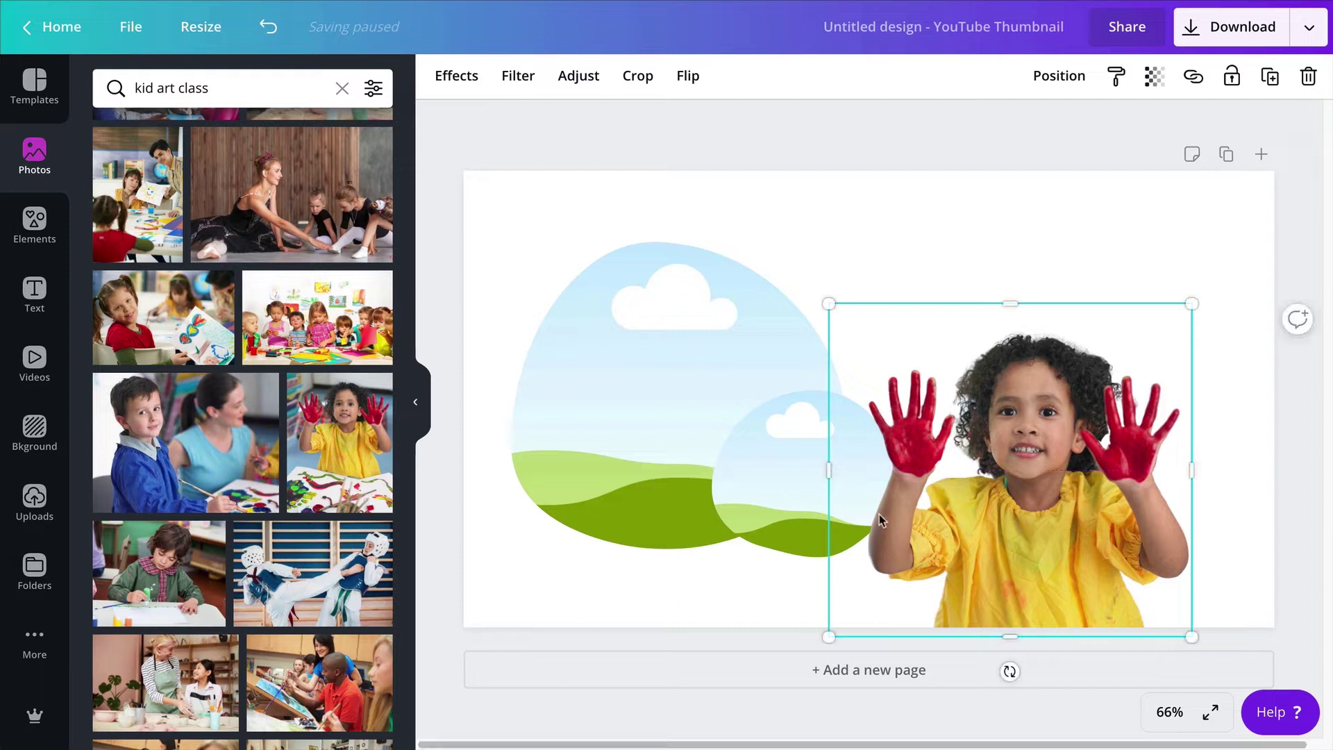
left_click(586, 208)
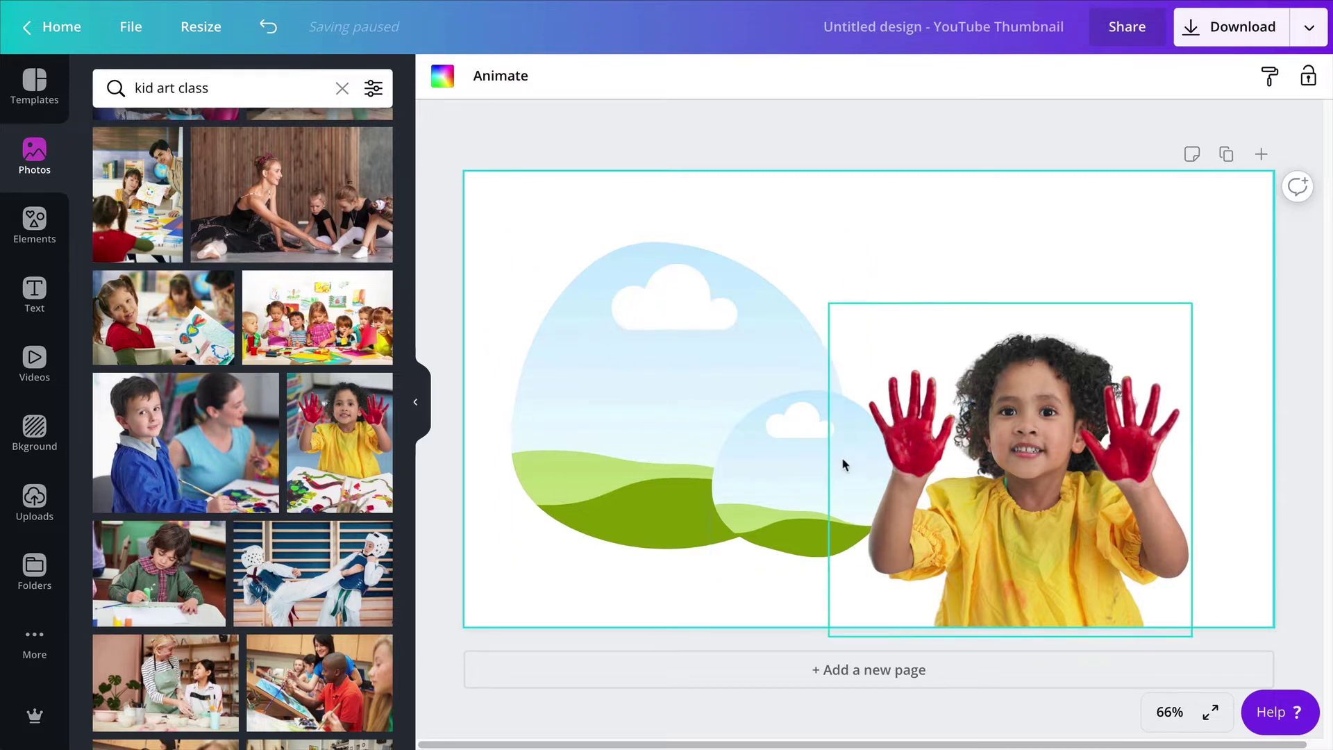
Step: Rotate the small blob frame slightly counterclockwise
left_click(800, 470)
left_click_drag(800, 597, 860, 622)
Step: Search the photos for "kid painting hand" and fill the large blob frame with the photo of a hand smearing paint on paper
left_click_drag(211, 89, 118, 92)
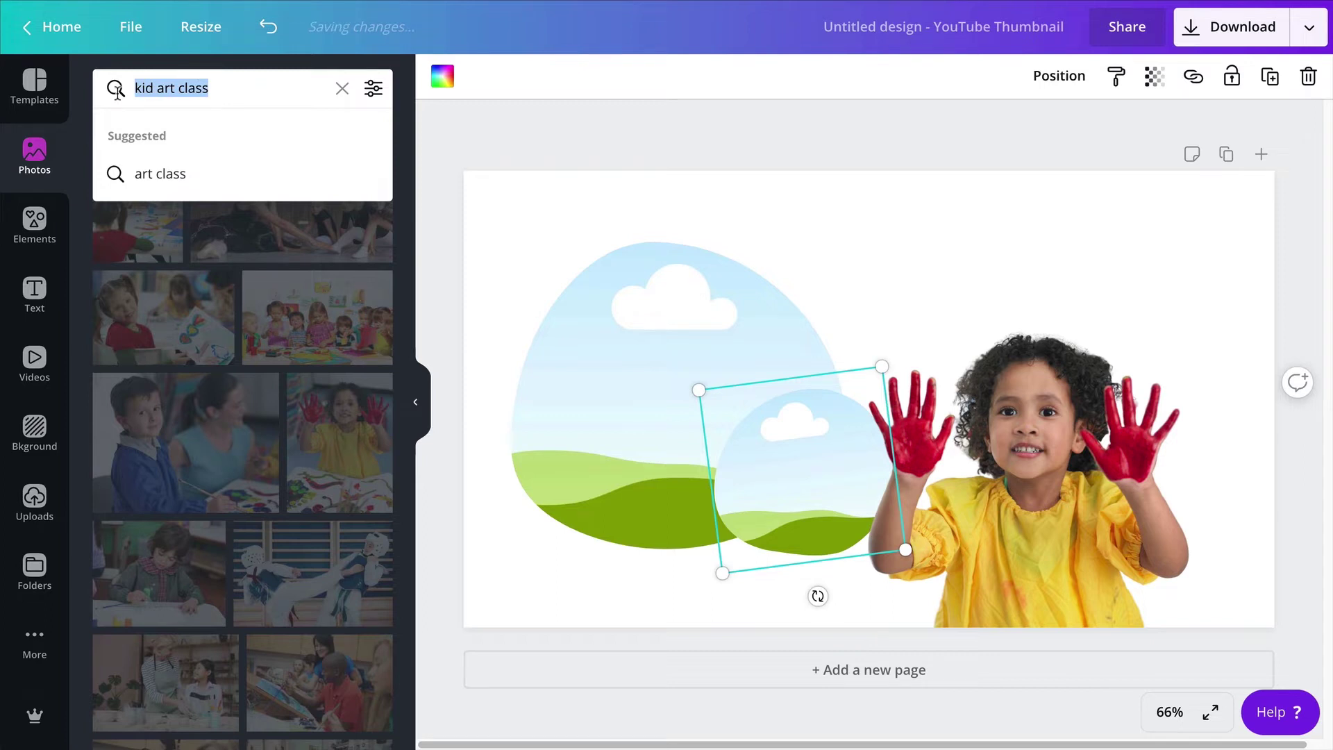
type("kid")
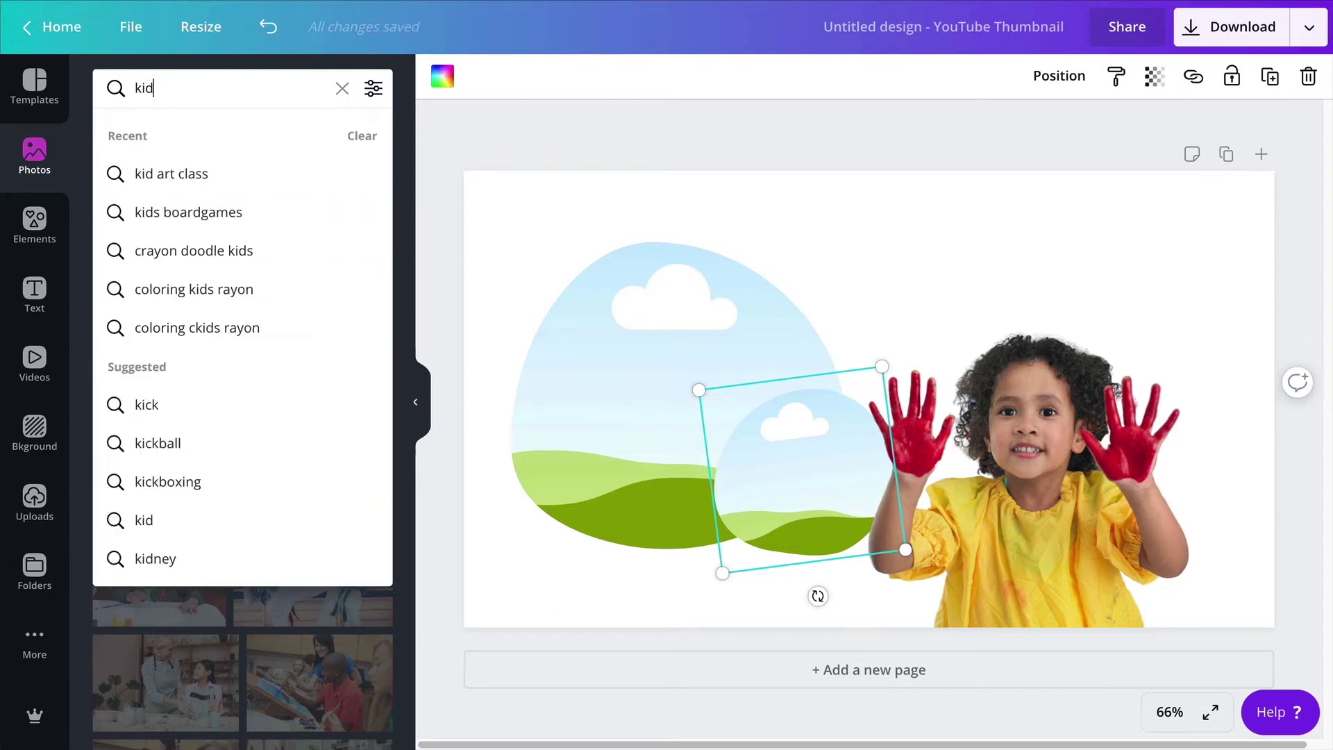
type(" paintings hand")
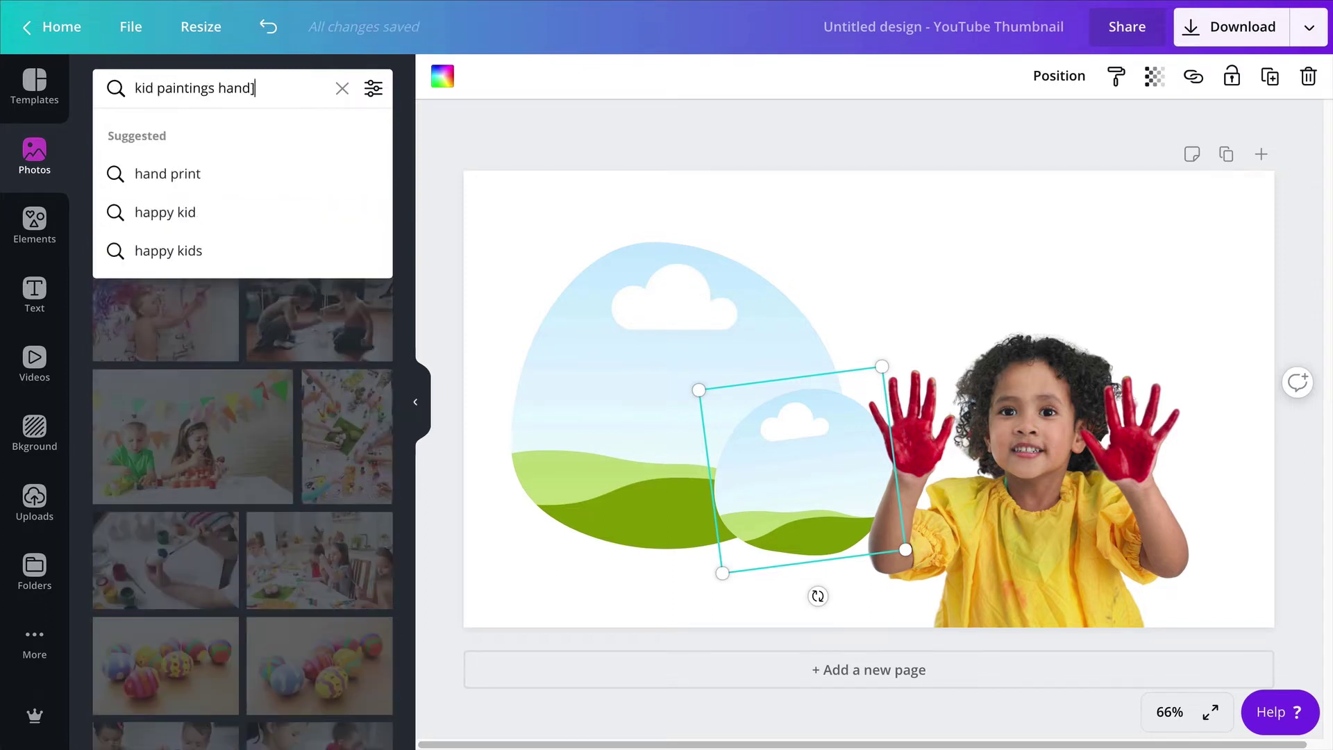
key("Return")
left_click_drag(159, 306, 684, 345)
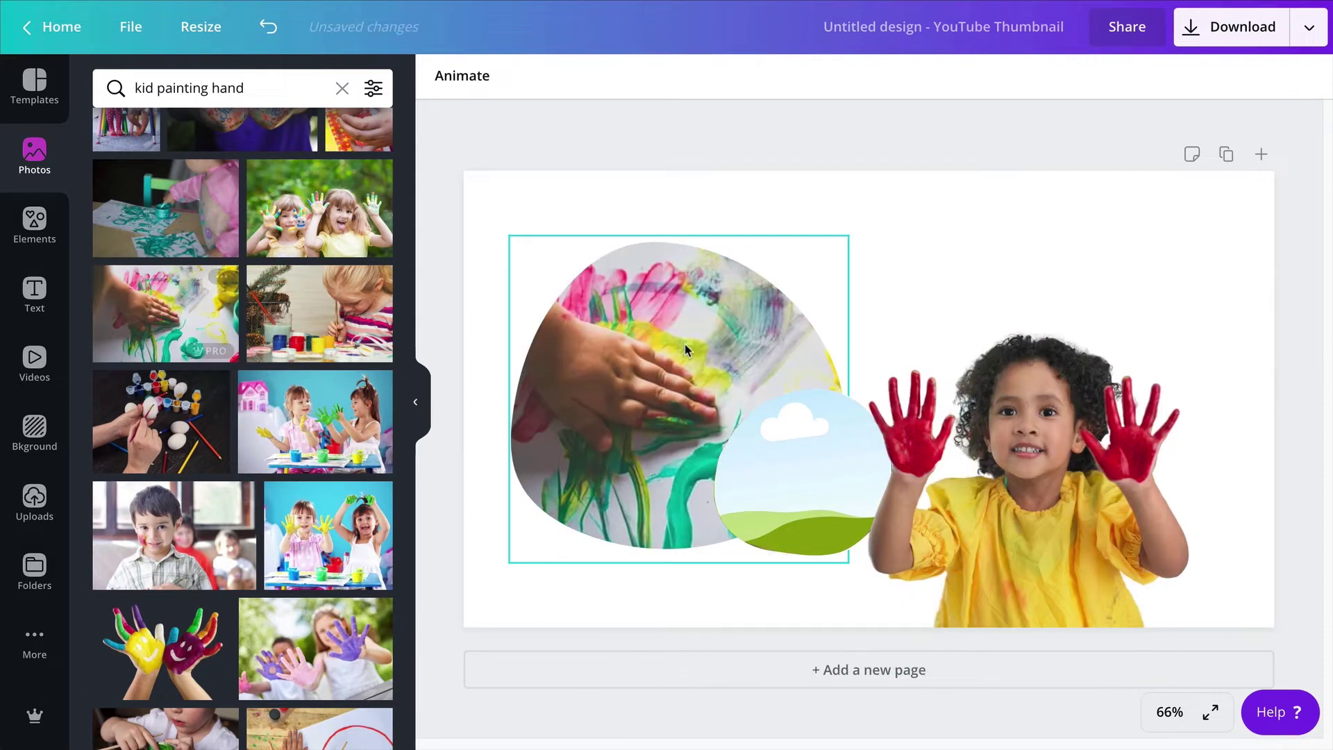
Step: Find the photo of a child in orange painting with a watercolor set and fill the small blob frame with it
scroll(154, 482, "down", 7)
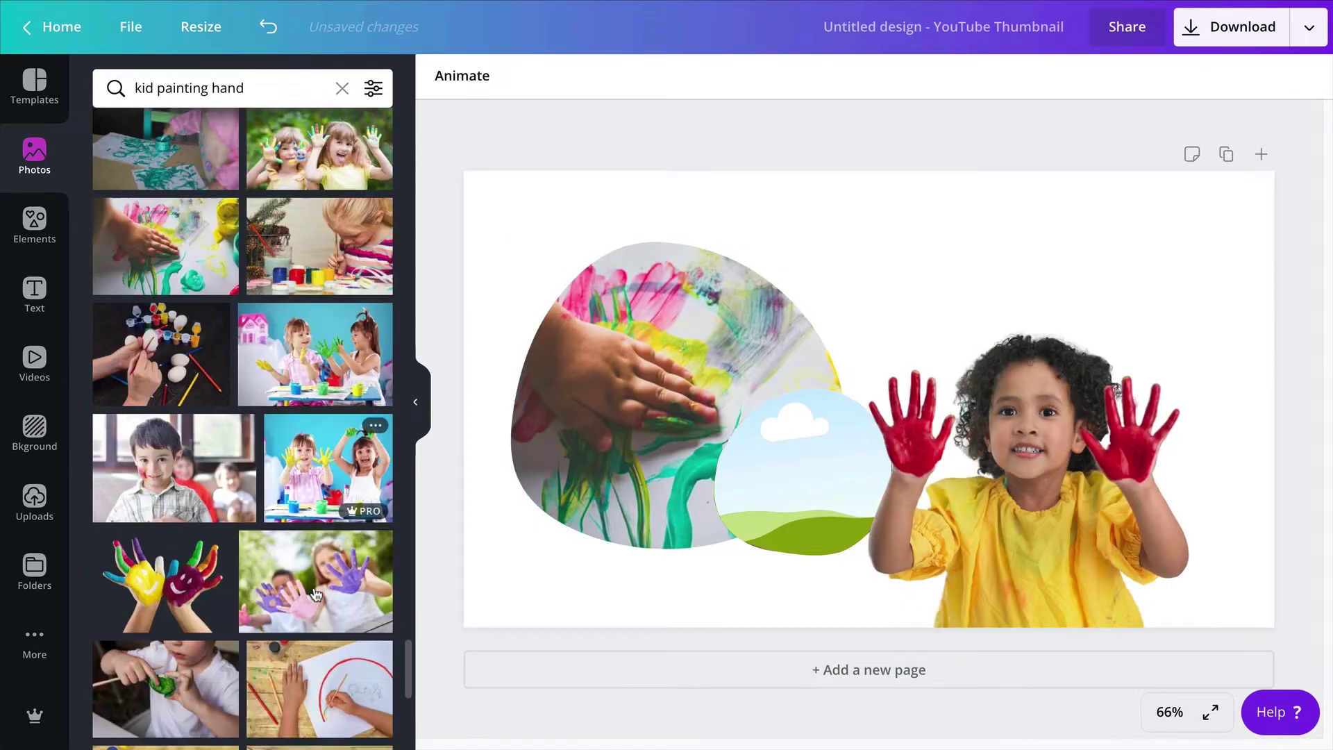
scroll(155, 482, "down", 10)
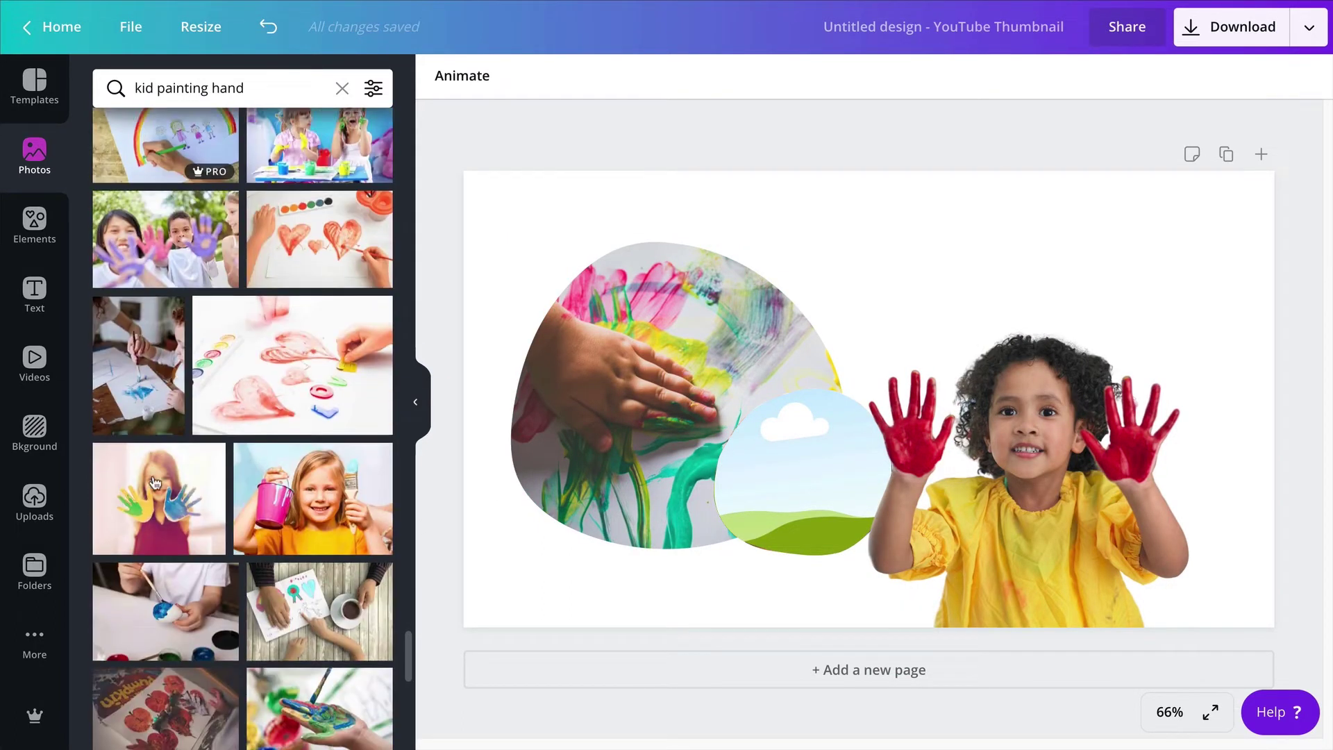
scroll(276, 425, "down", 1)
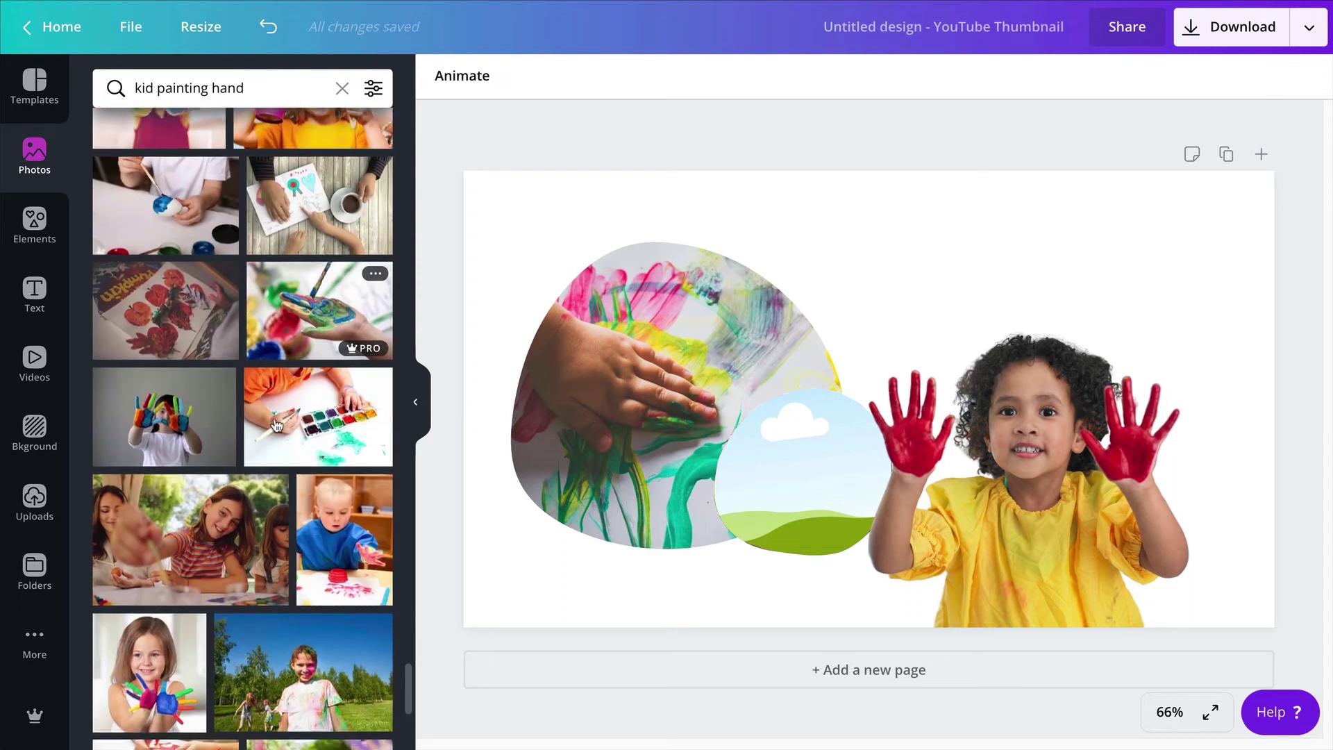
mouse_move(326, 391)
left_mouse_down()
mouse_move(766, 432)
mouse_move(766, 444)
left_mouse_up()
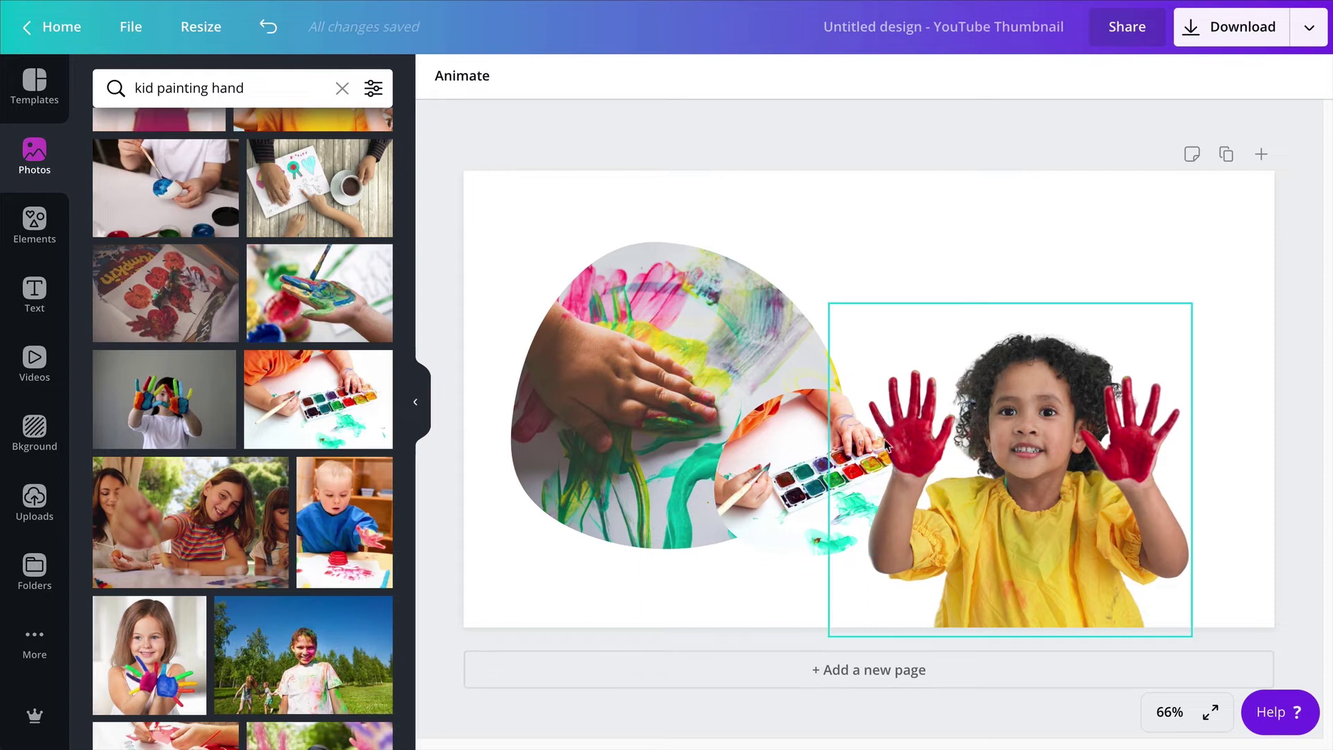
Step: Enlarge the watercolor photo inside the small frame and shift it down so the paint palette is centered in the blob
double_click(701, 391)
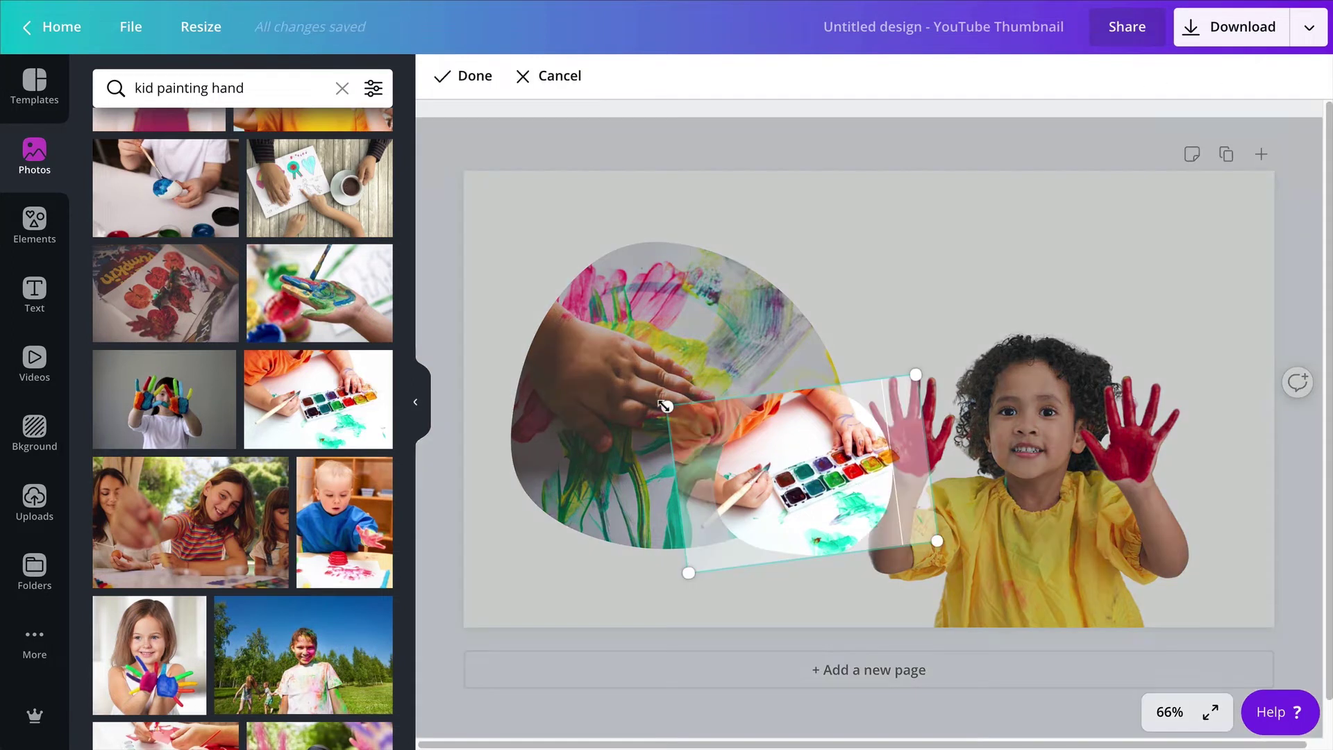
left_click_drag(663, 407, 611, 379)
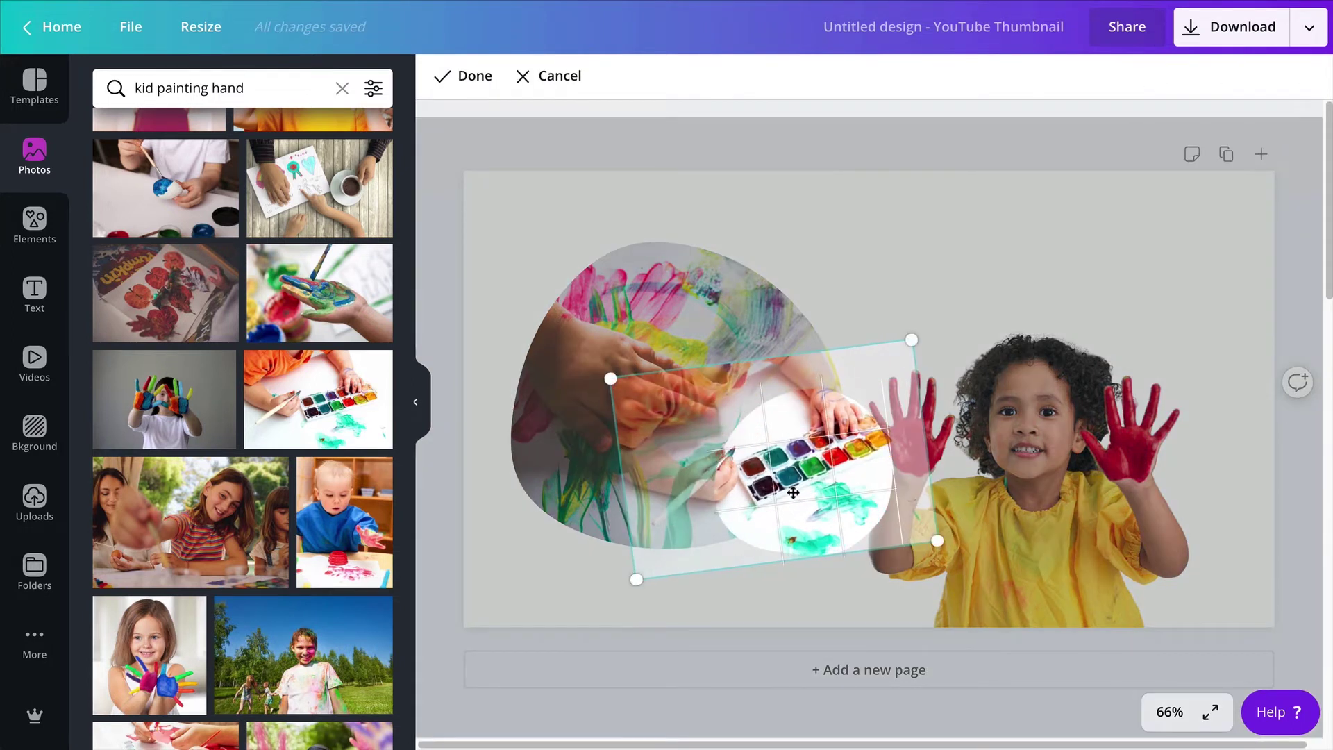
left_click_drag(792, 494, 786, 518)
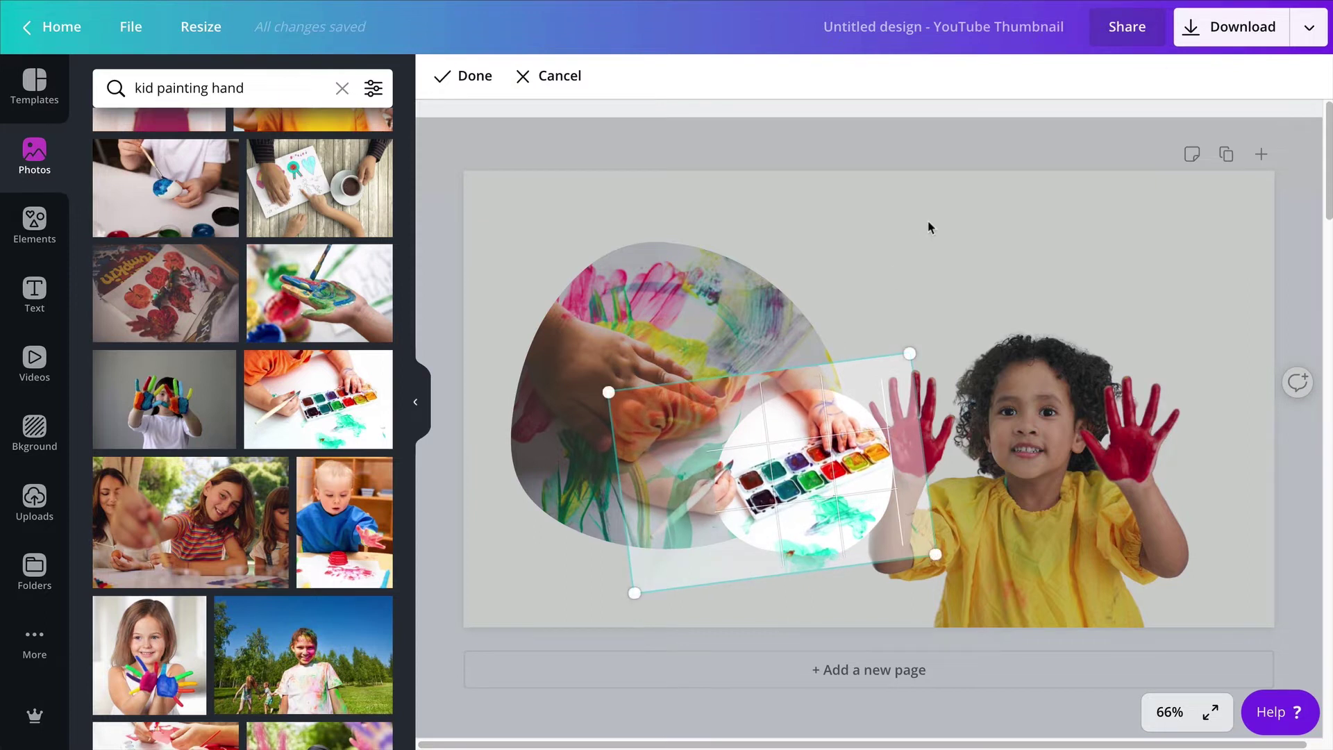
left_click(928, 219)
left_click(950, 255)
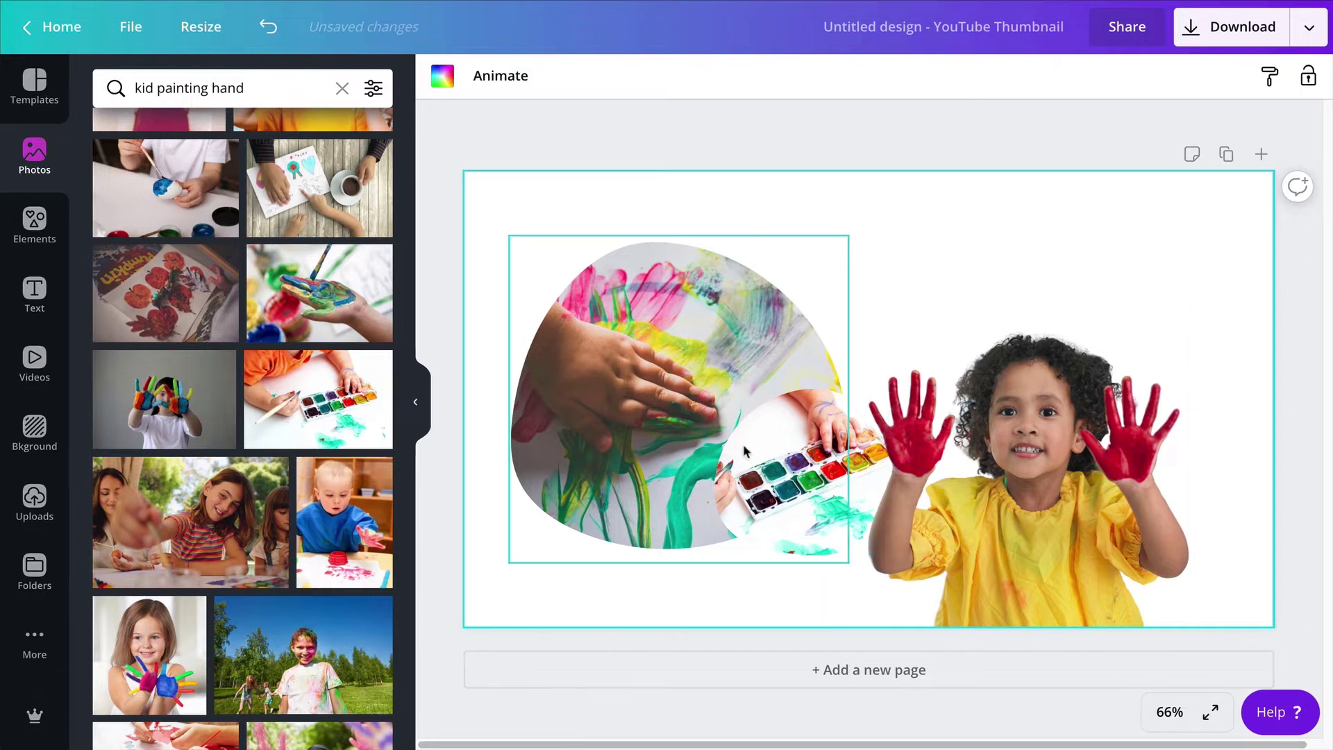
Step: Set the page background to the default yellow, #ffde59
left_click(600, 397)
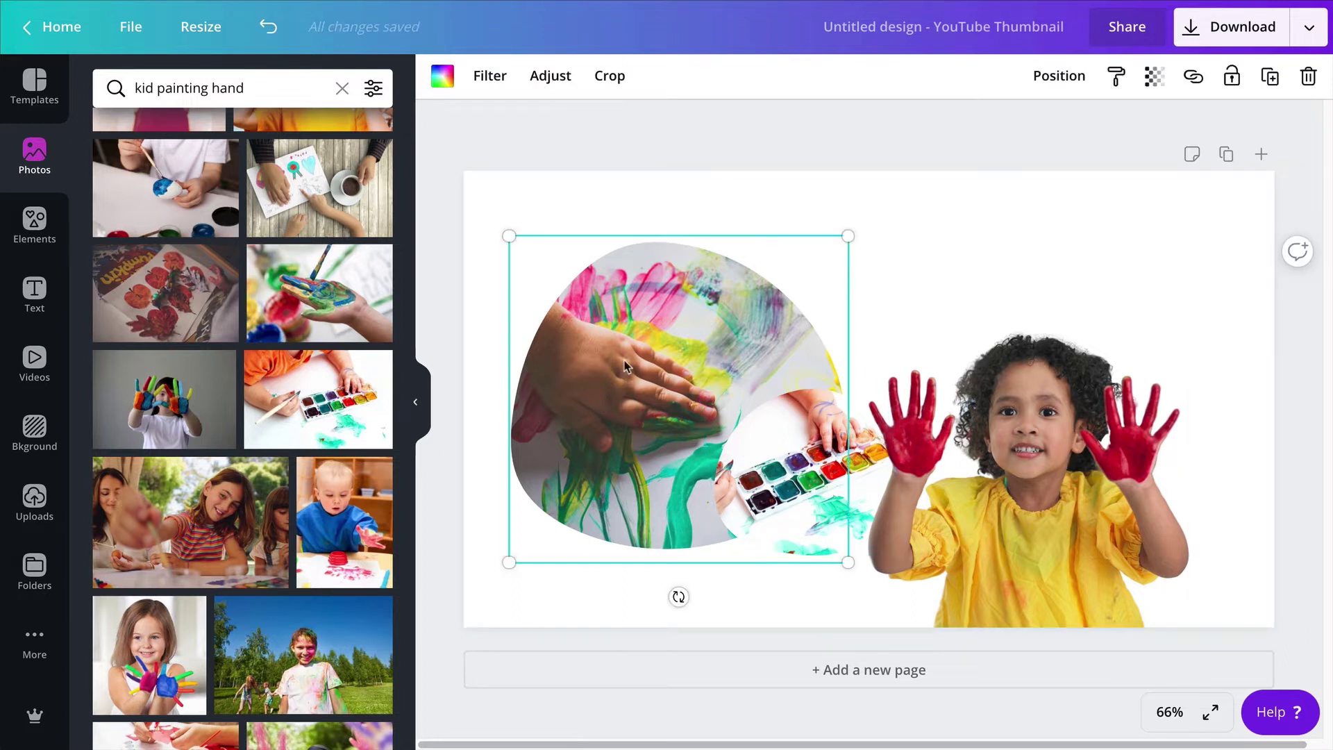
left_click(672, 205)
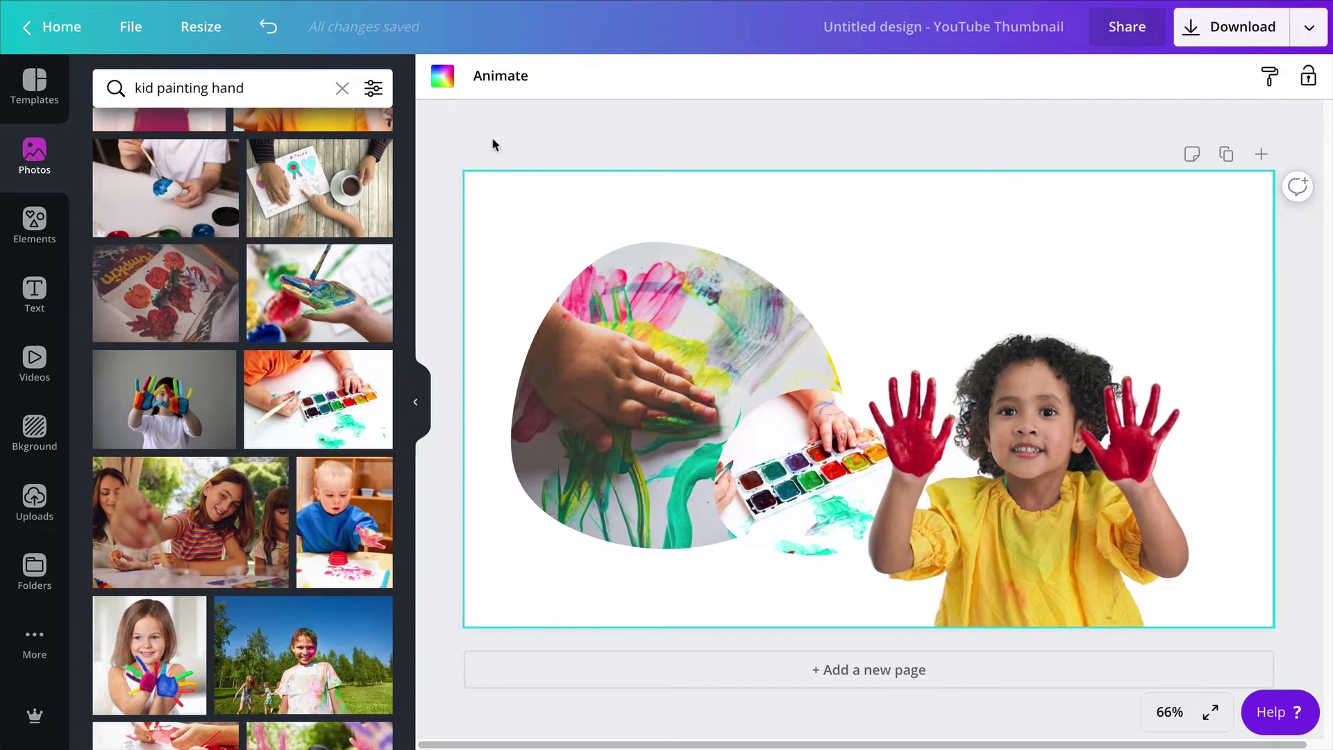
left_click(442, 82)
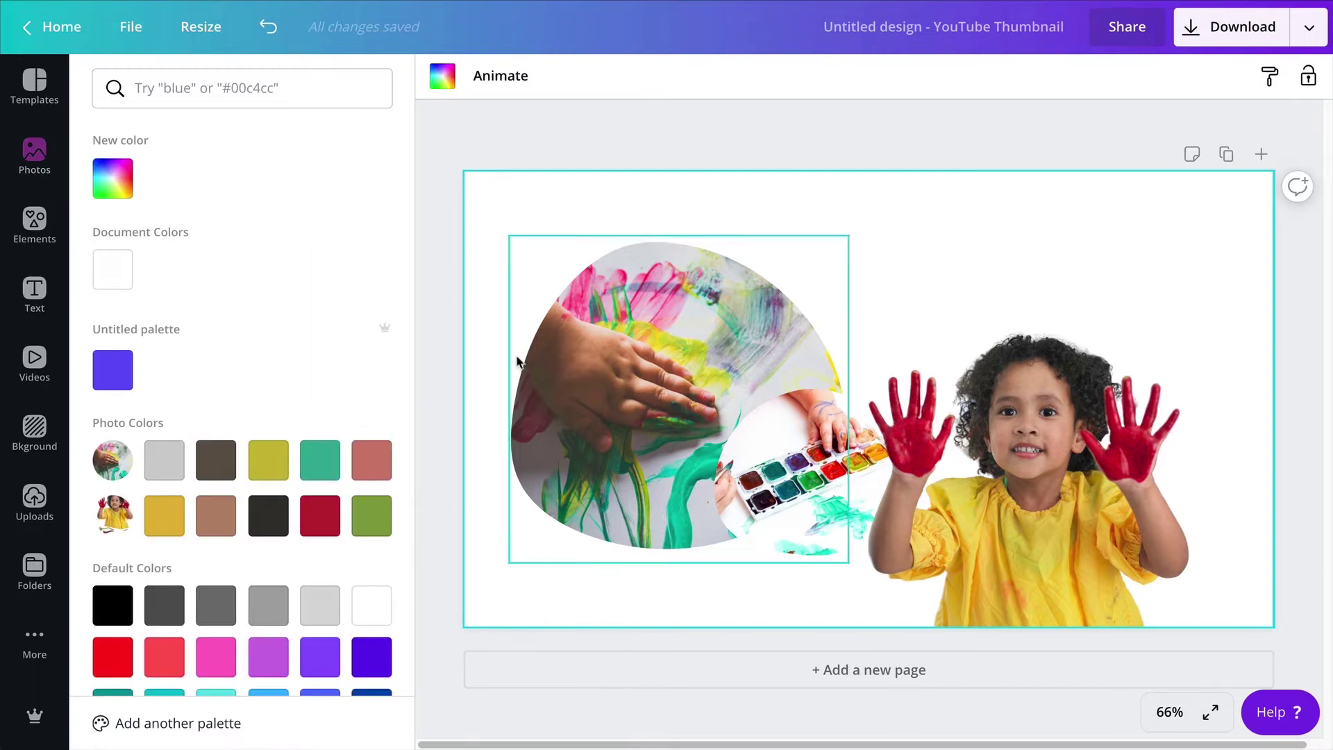
scroll(257, 419, "down", 2)
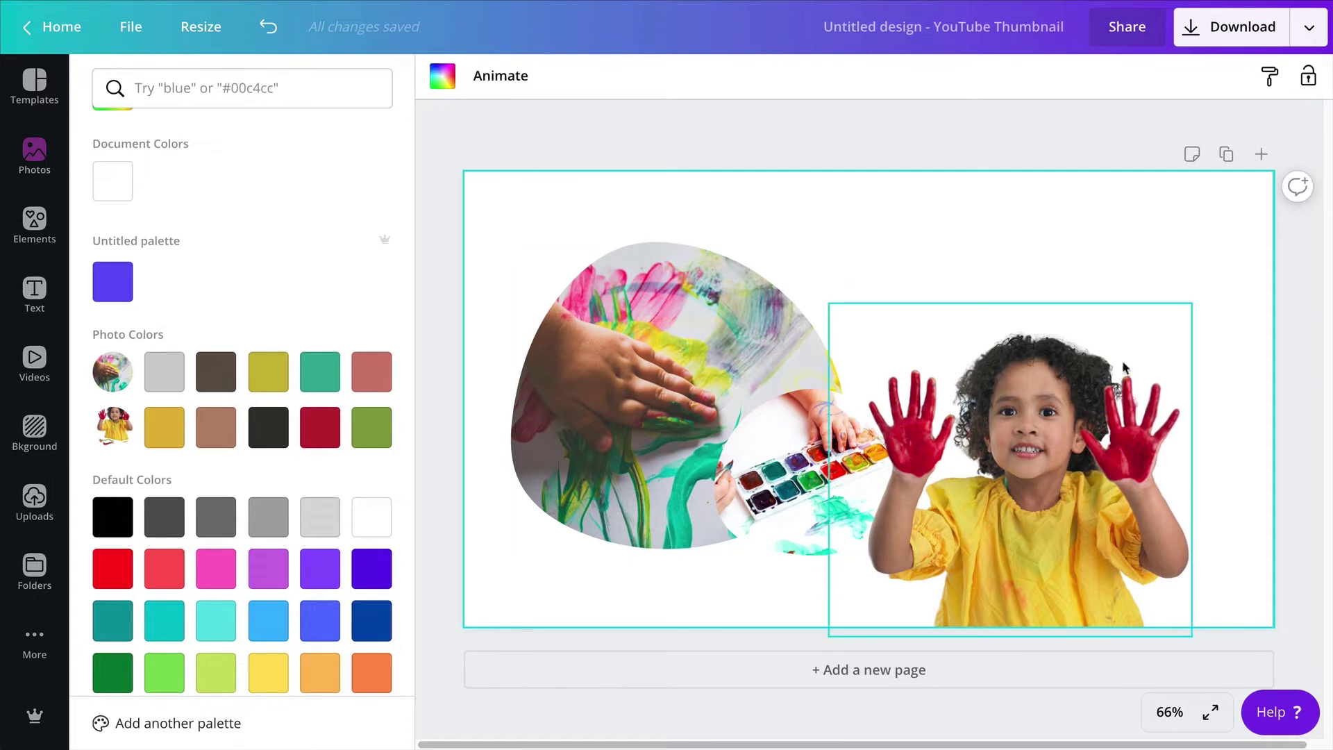
left_click(438, 77)
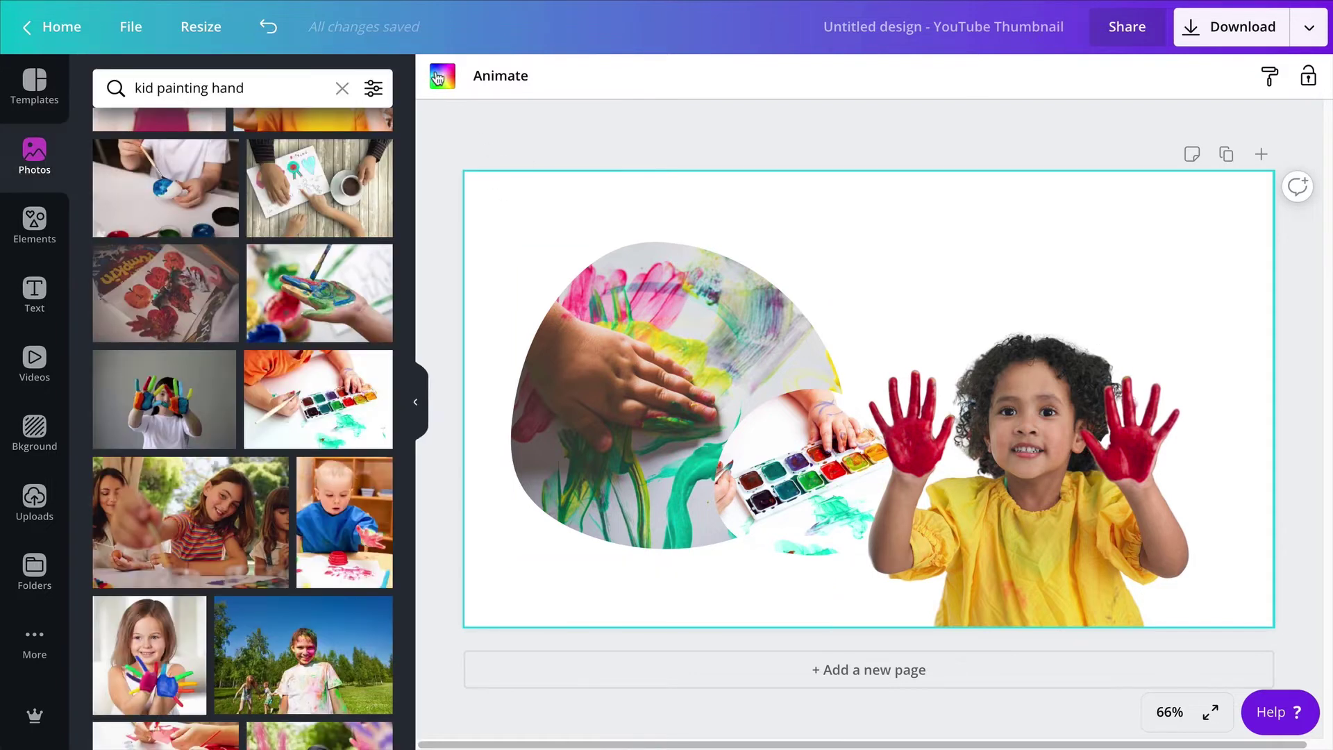
left_click(437, 77)
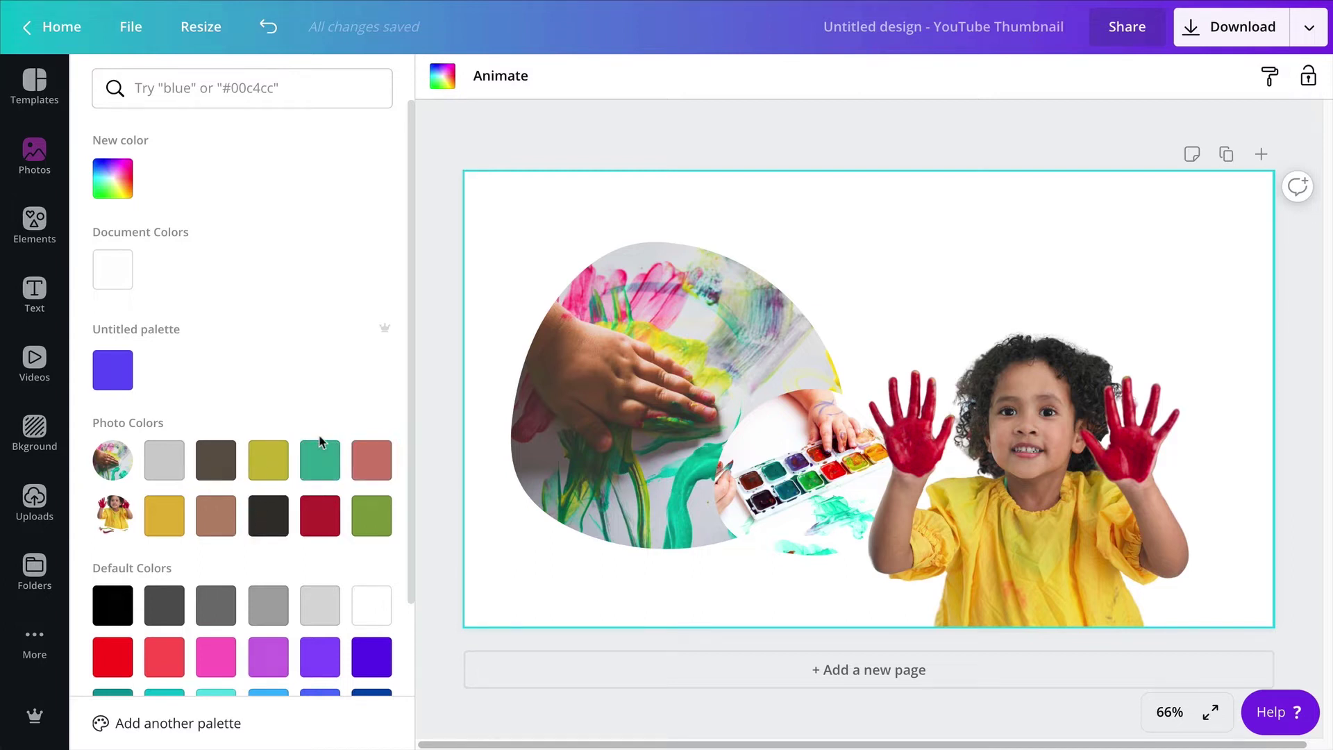
scroll(312, 451, "down", 1)
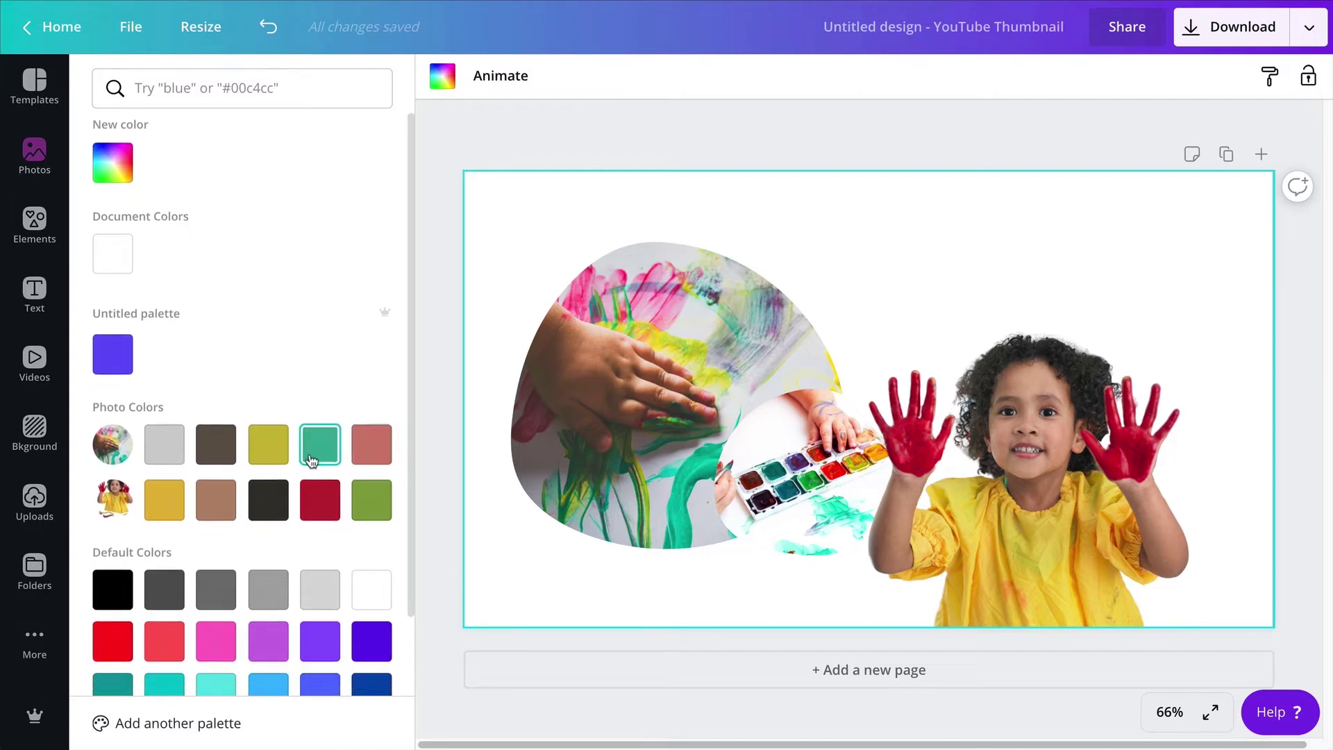
scroll(309, 455, "down", 2)
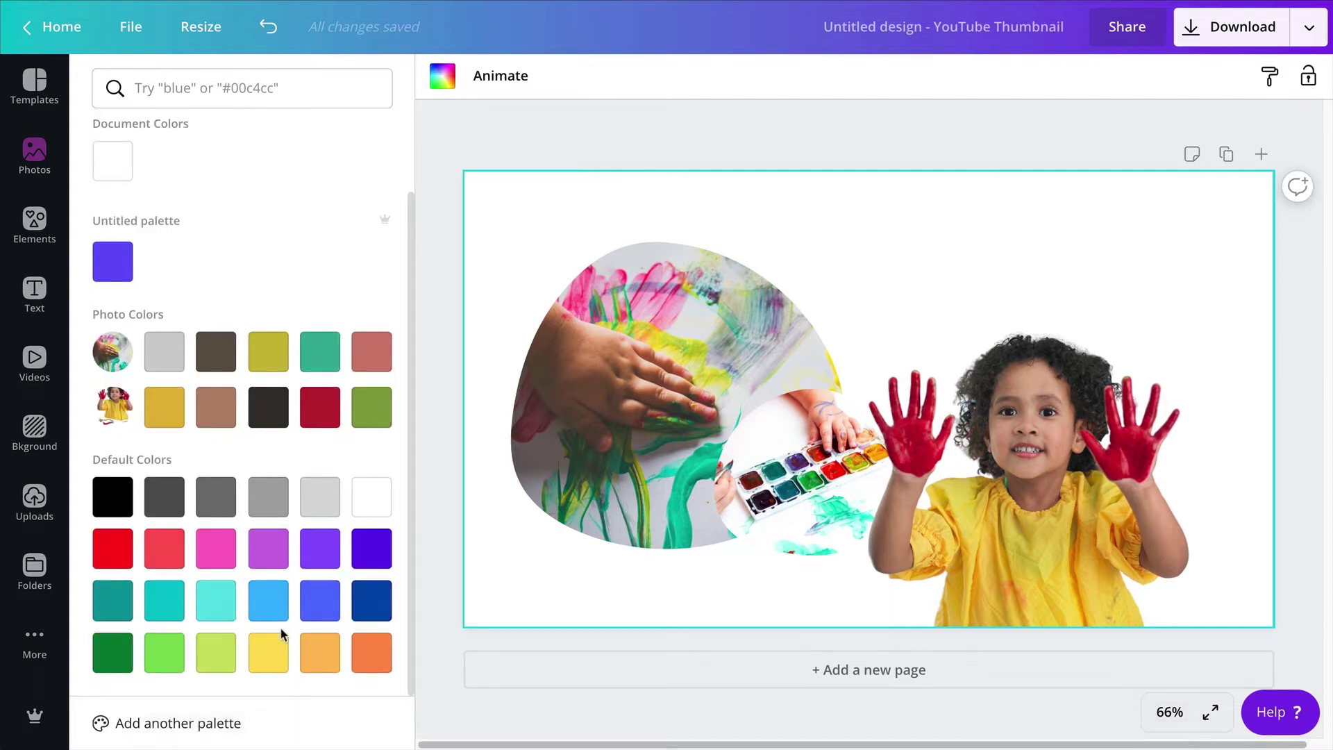
left_click(273, 657)
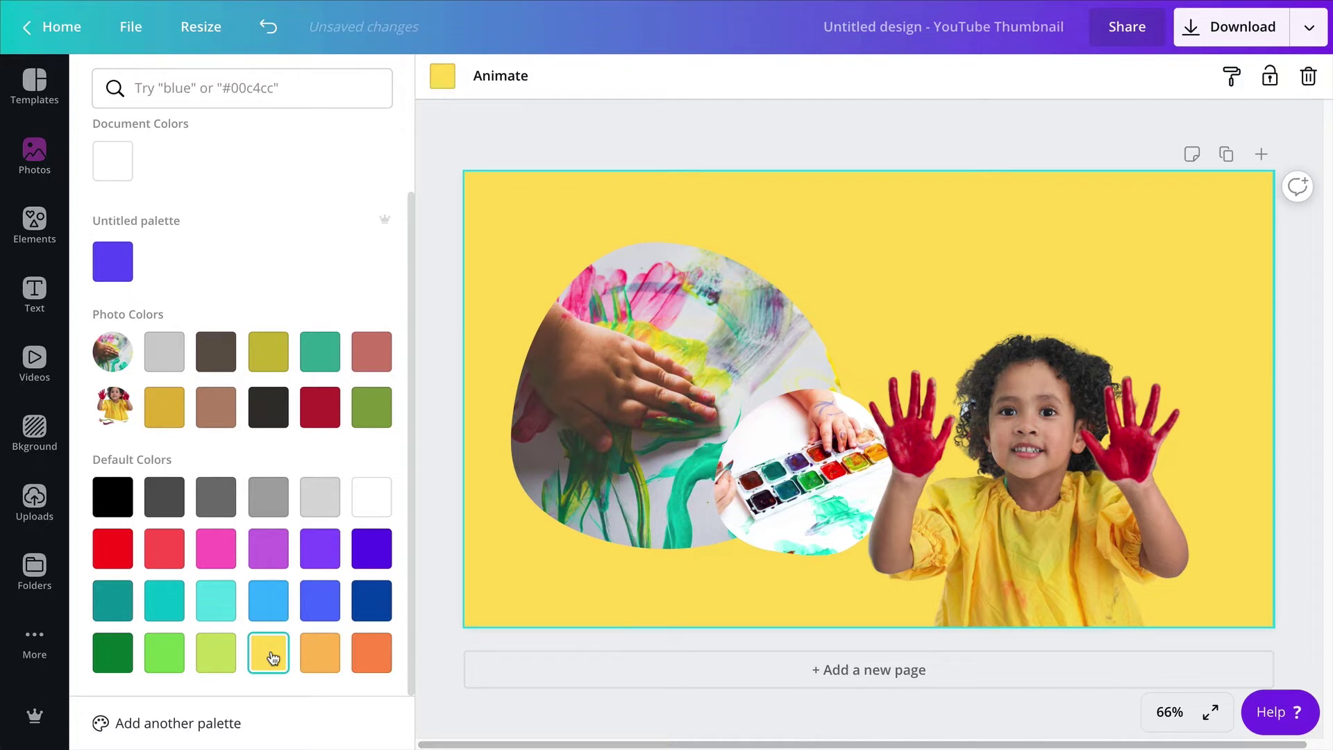
Step: Lighten the page background to a custom pale yellow, #fff0b3
left_click(442, 76)
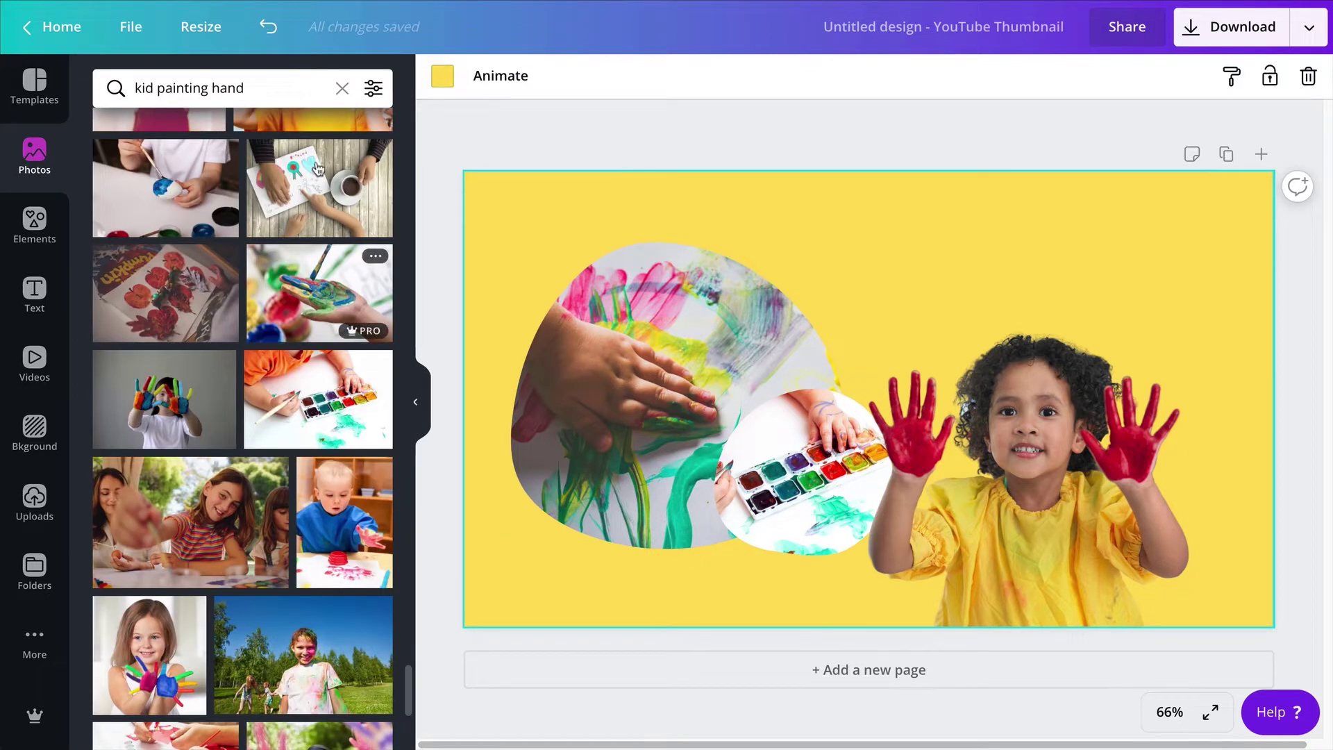
left_click(443, 77)
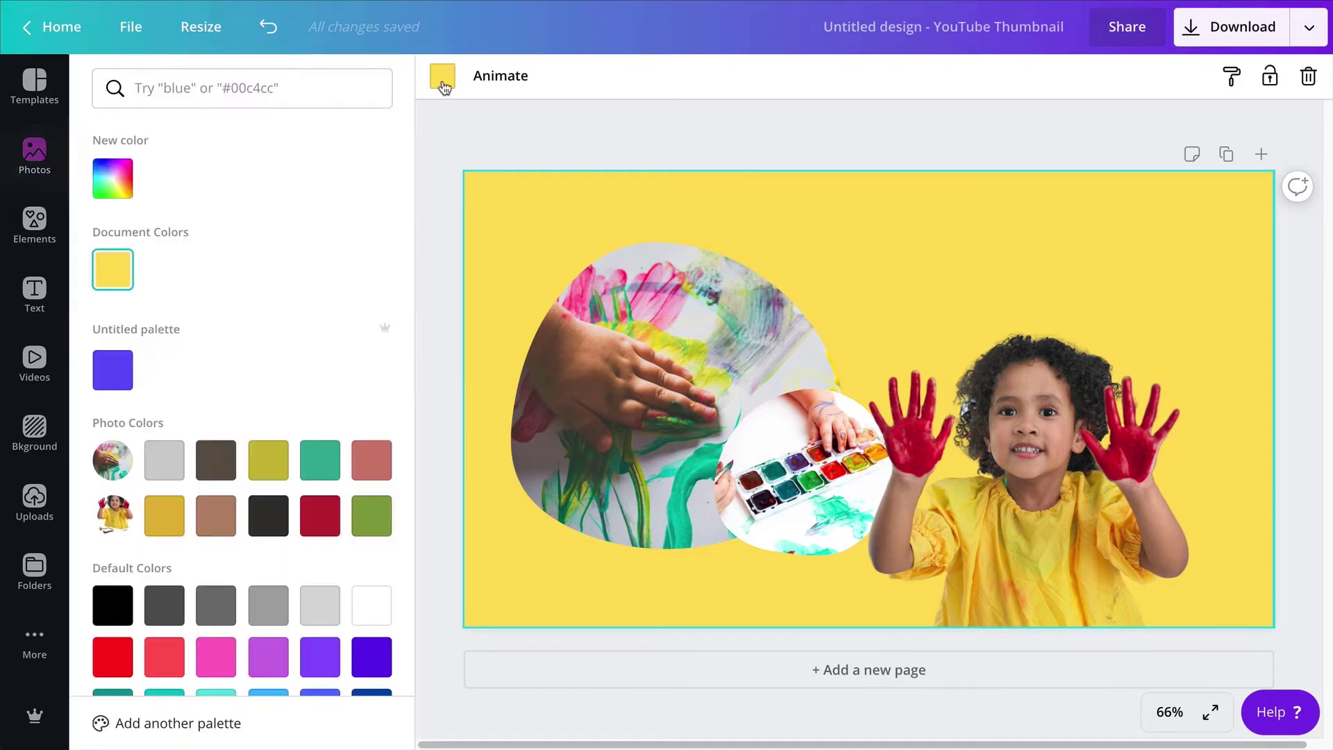
left_click(117, 182)
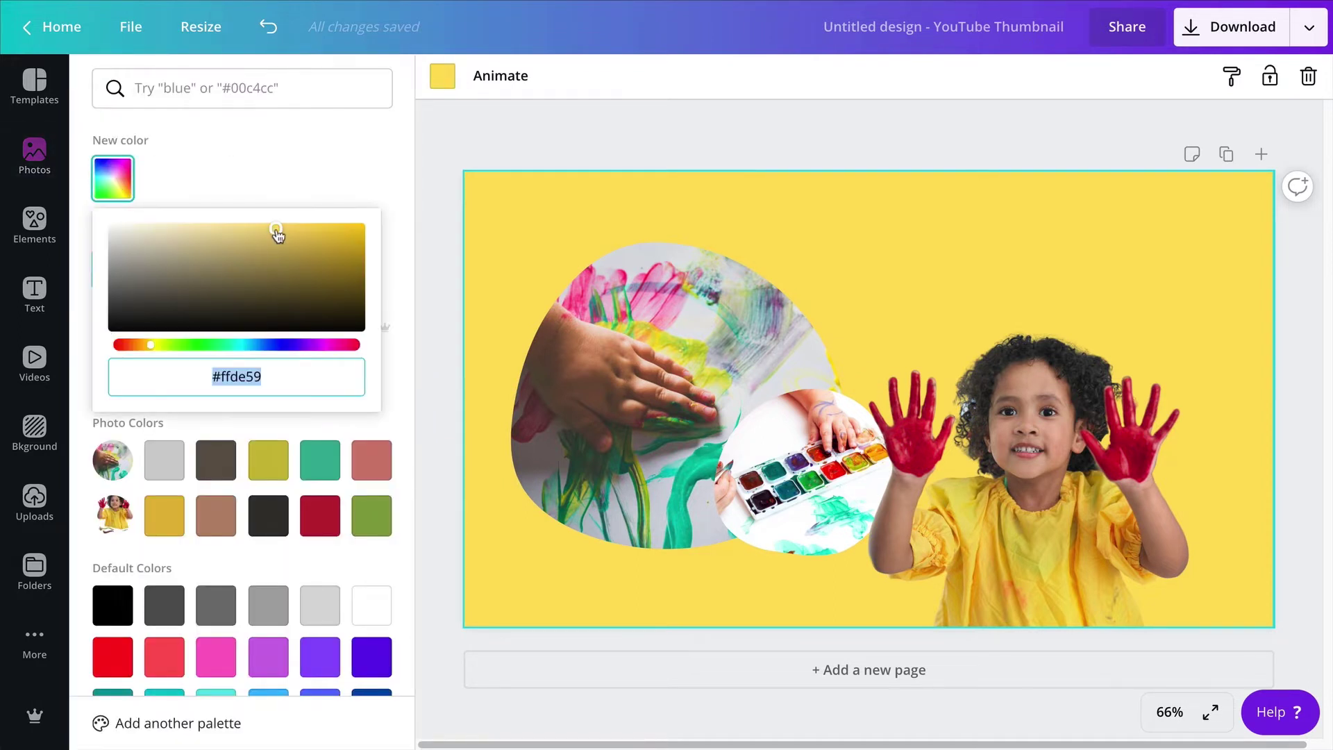
left_click_drag(277, 230, 186, 189)
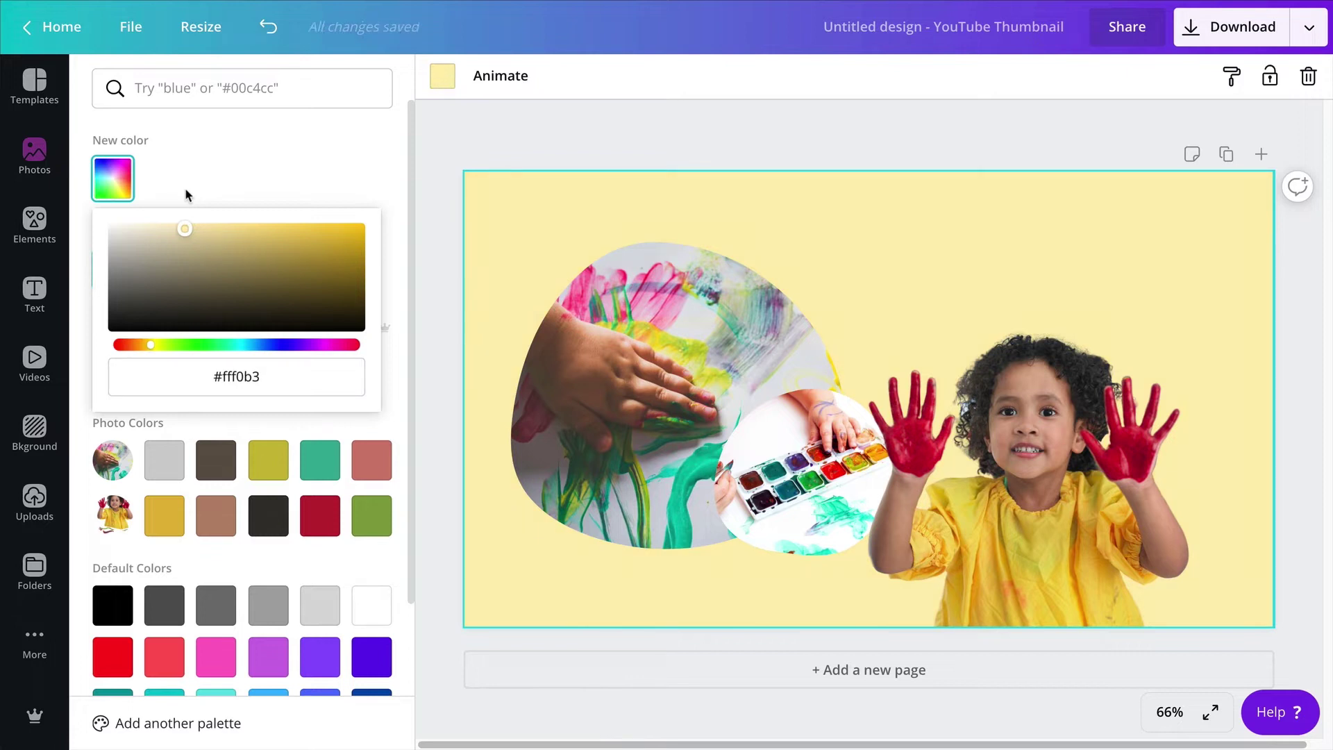
left_click(702, 147)
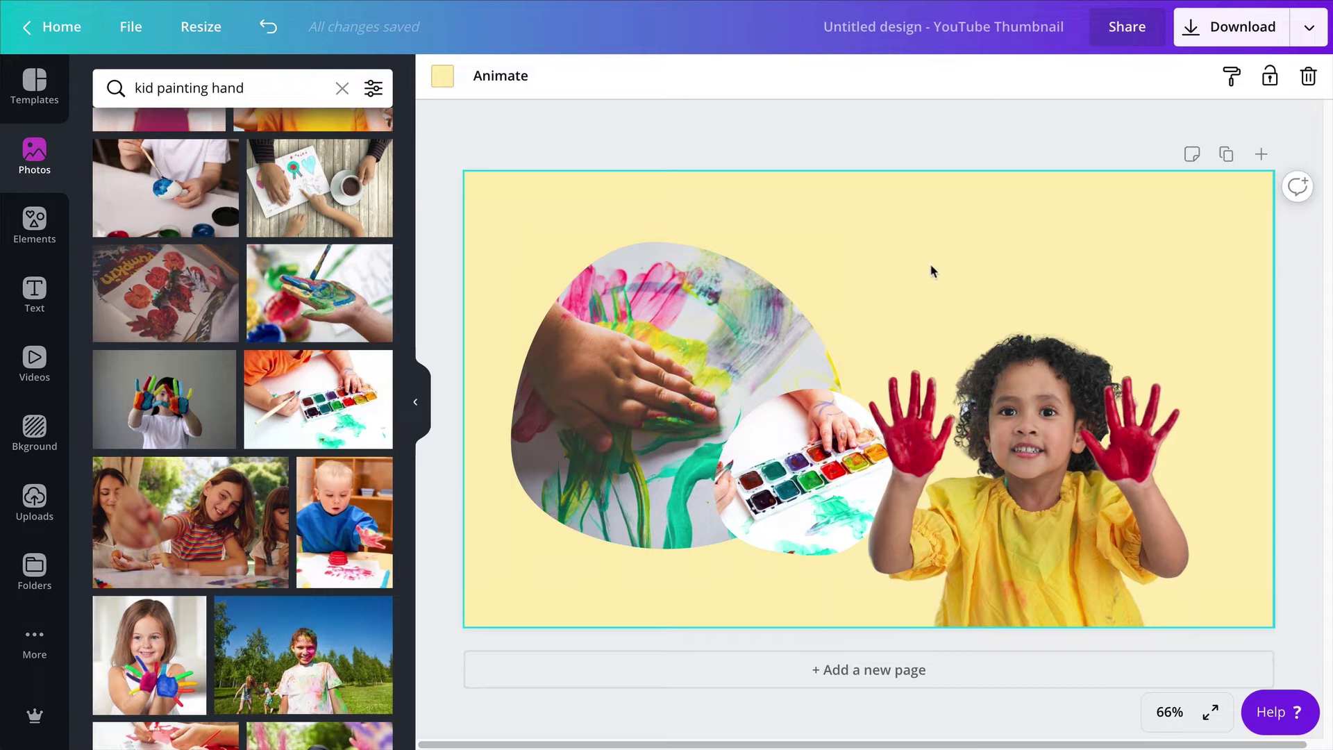
Step: Duplicate the large blob frame with the hand-painting photo and fill the copy with the default solid yellow
left_click(611, 352)
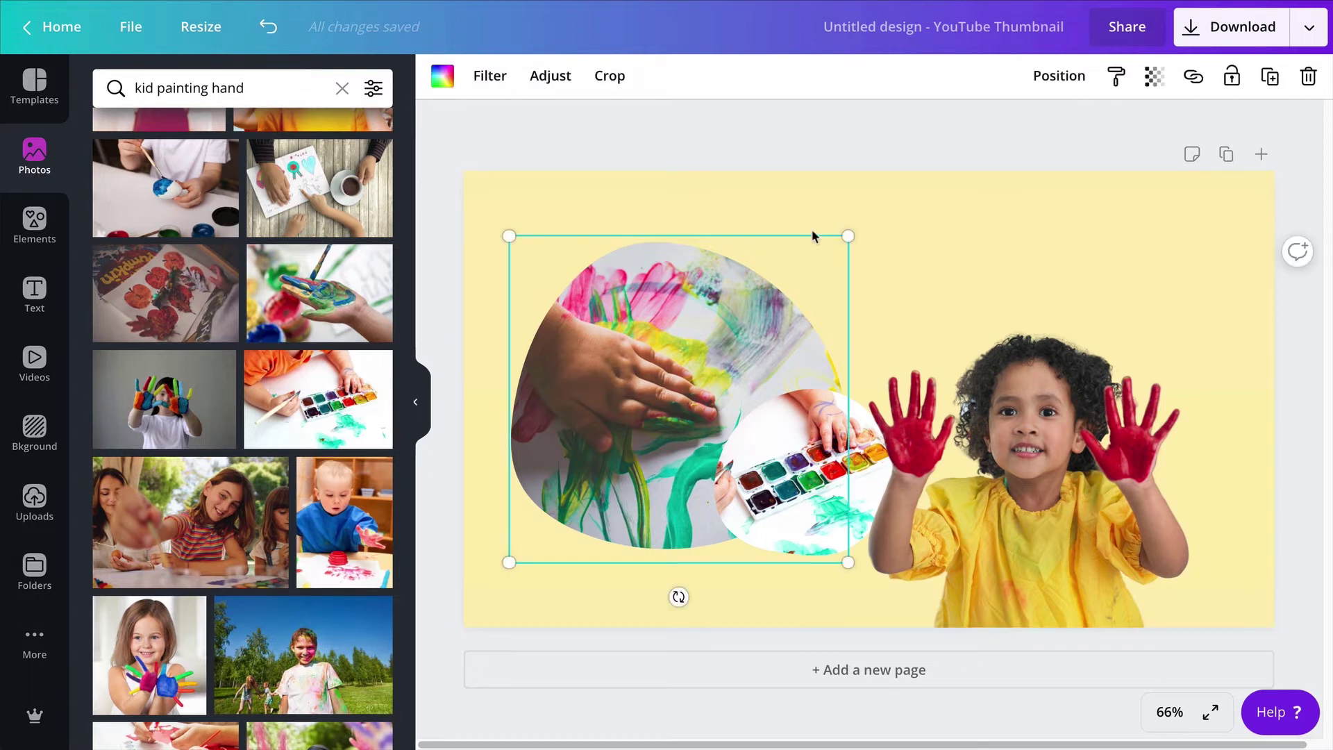
left_click(902, 187)
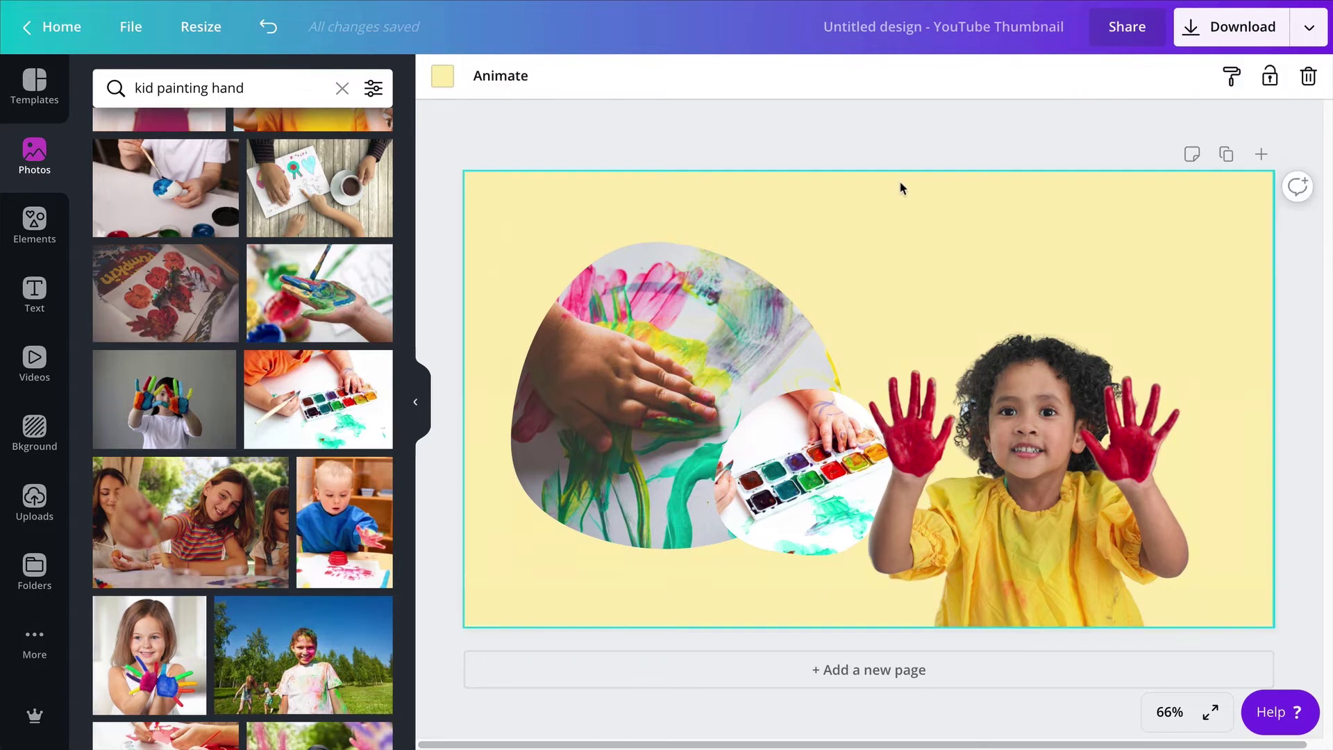
left_click(677, 330)
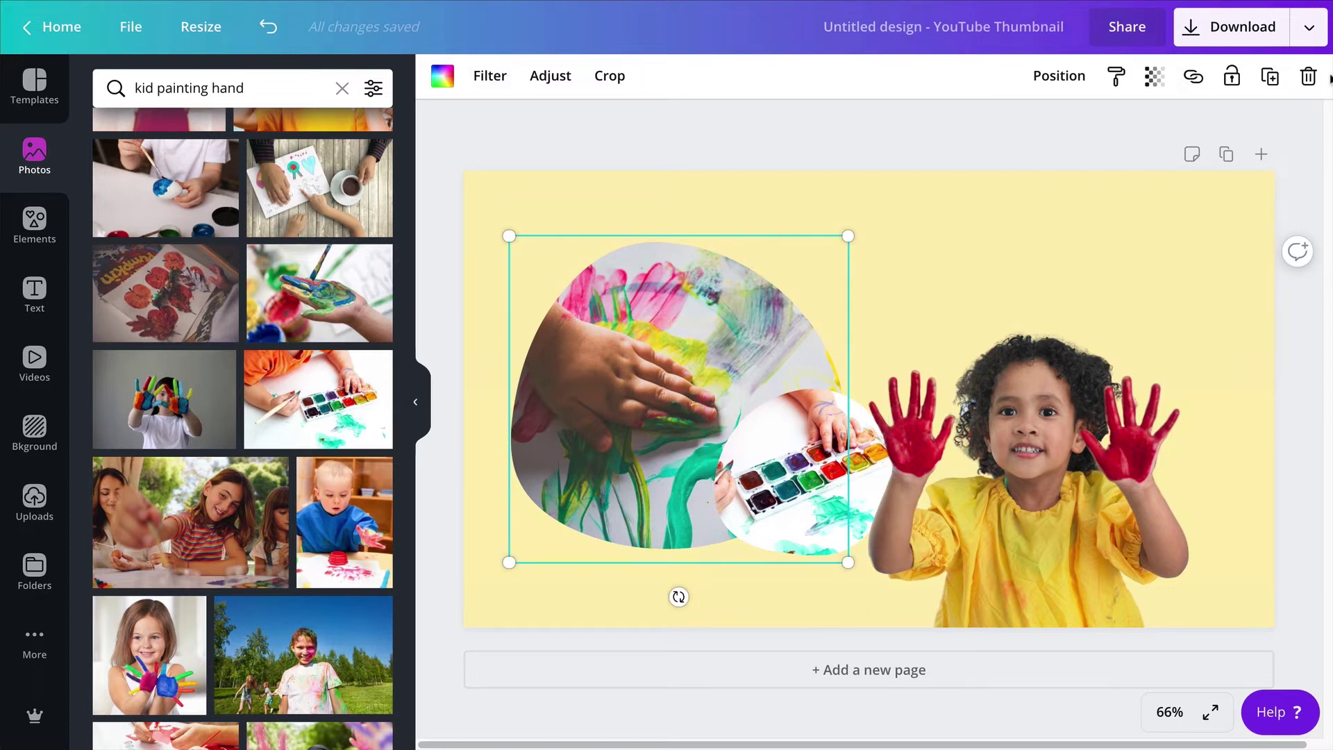
left_click(1270, 78)
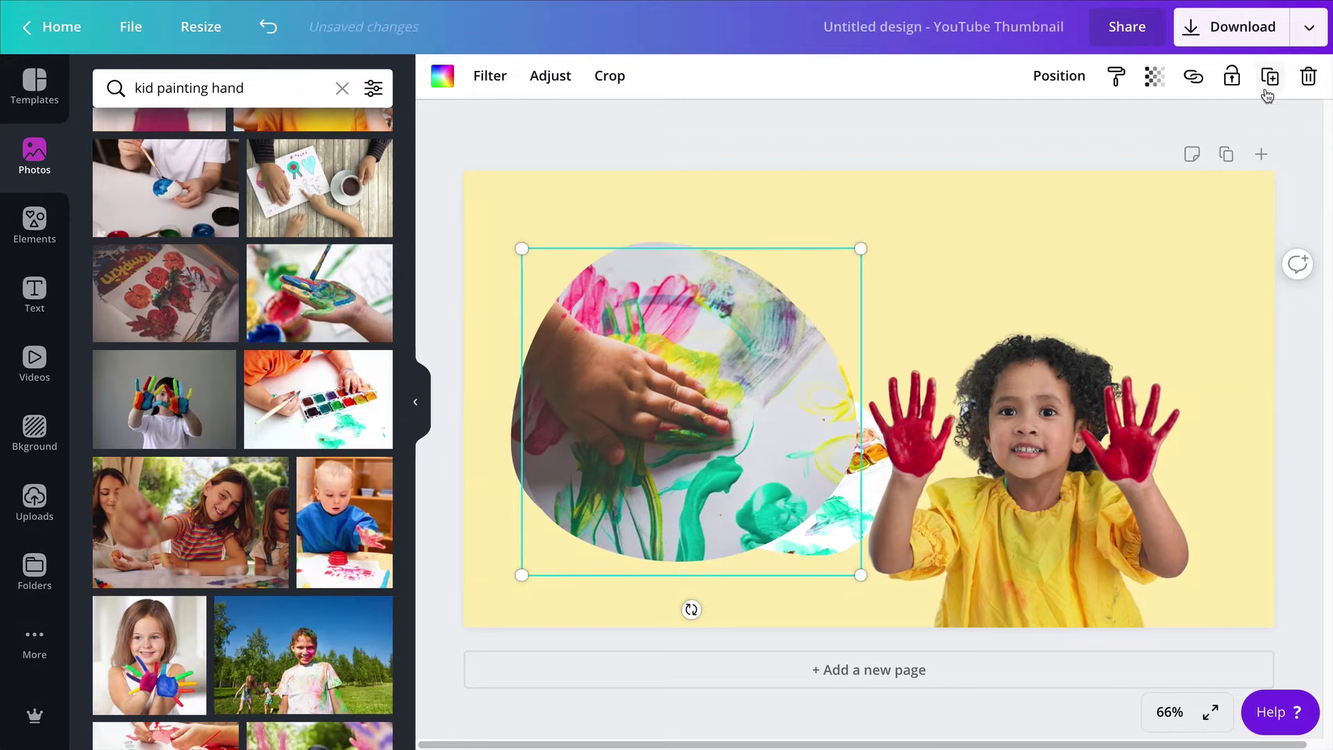
left_click(444, 79)
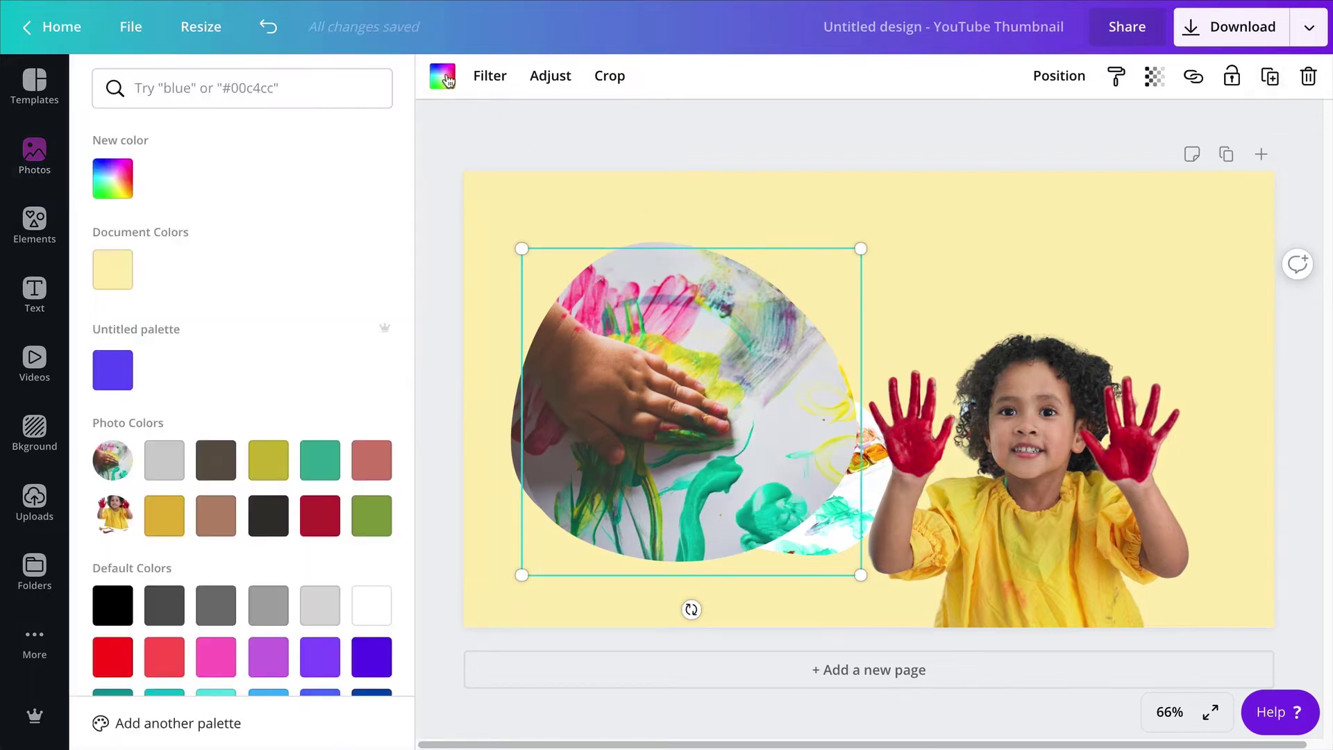
scroll(238, 562, "down", 2)
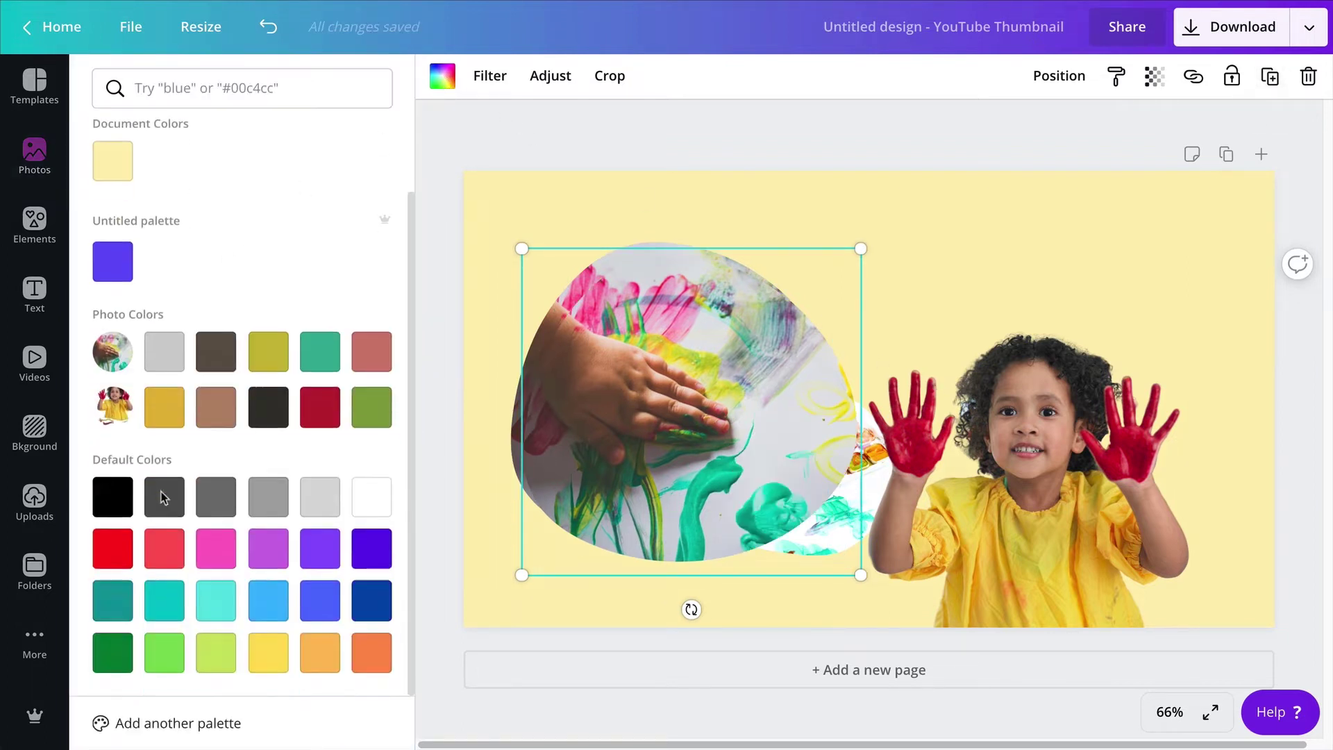
left_click(278, 654)
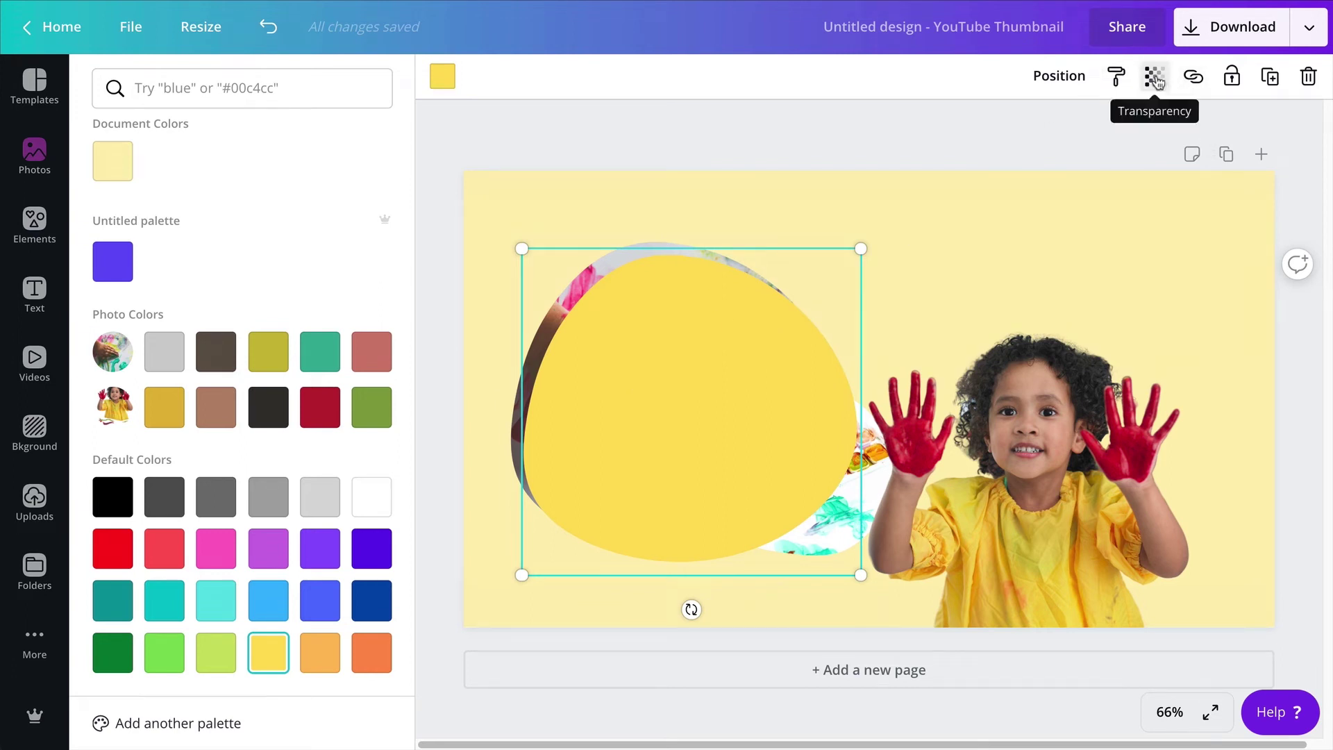
Step: Send the yellow blob backward until it sits behind both photo-filled blob frames
left_click(1075, 89)
left_click(1016, 139)
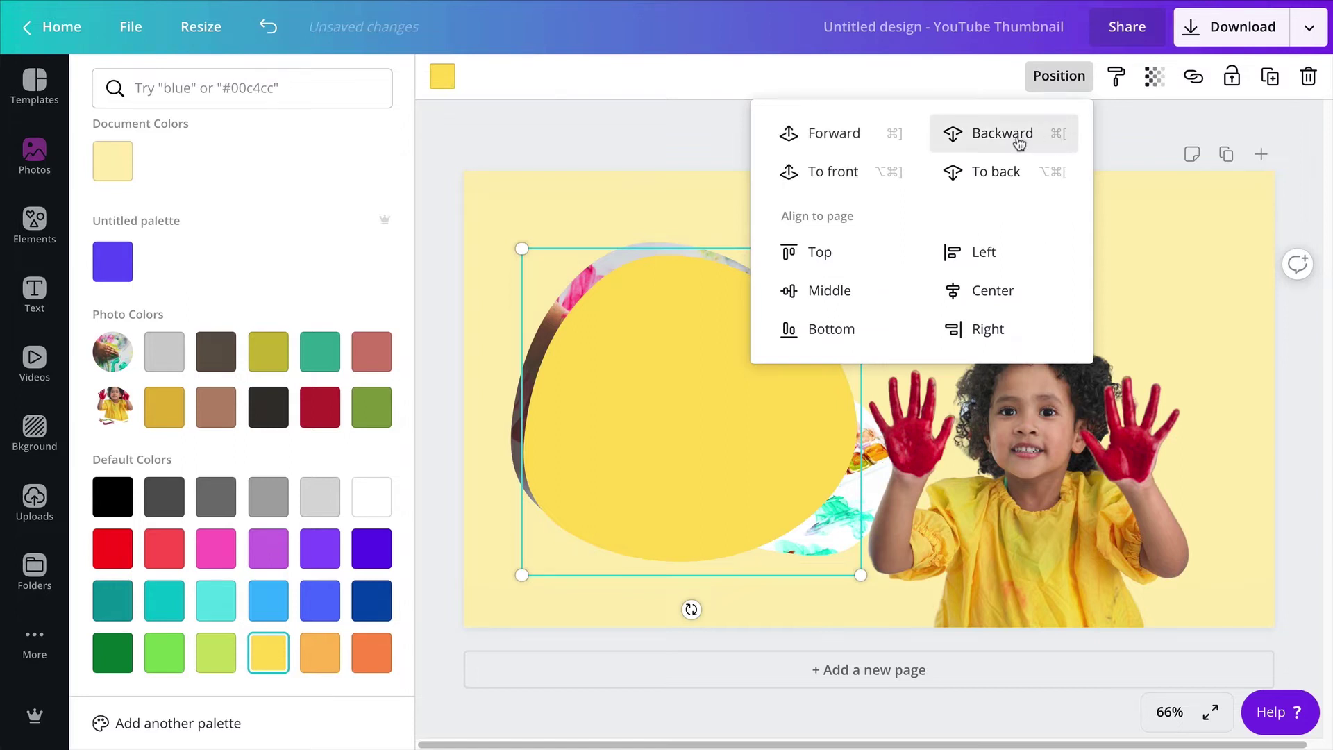
left_click(1017, 139)
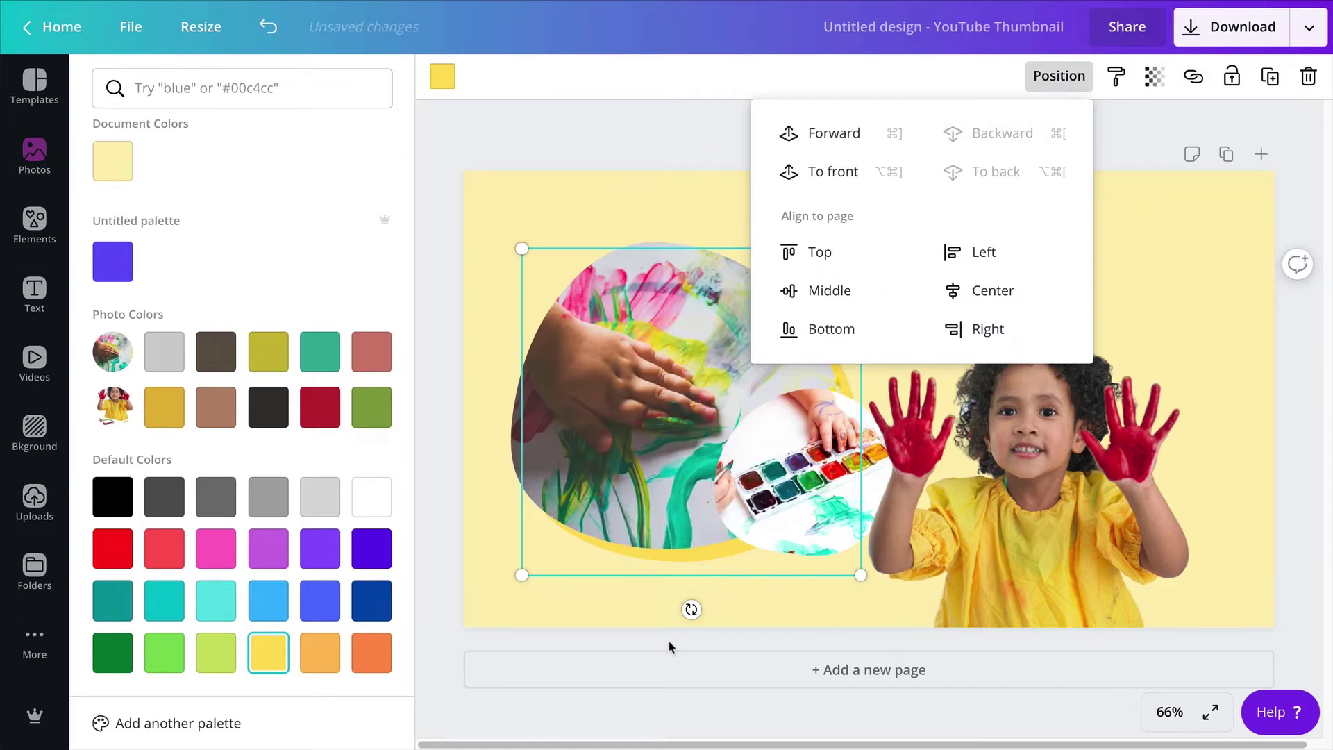
Step: Duplicate the small blob frame with the paint-palette photo and fill the copy with the golden yellow from the girl's photo colors
left_click(544, 149)
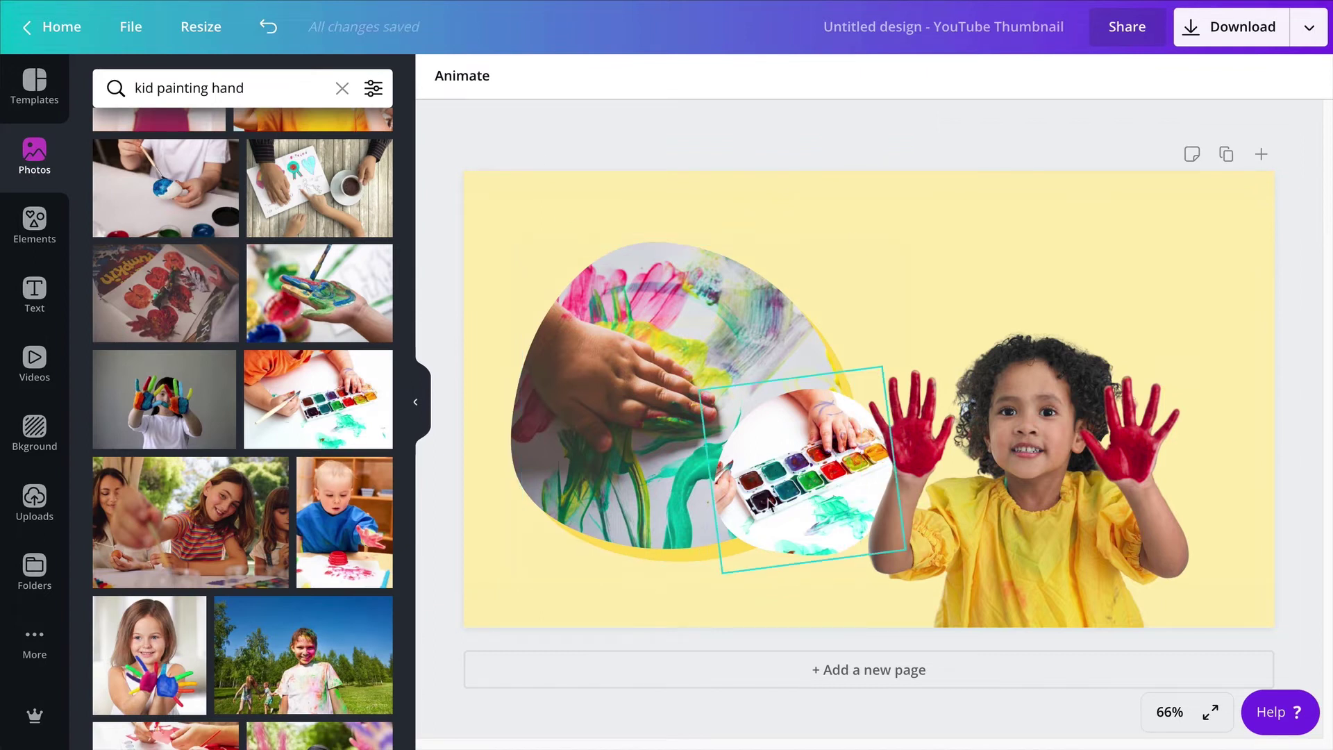
left_click(804, 511)
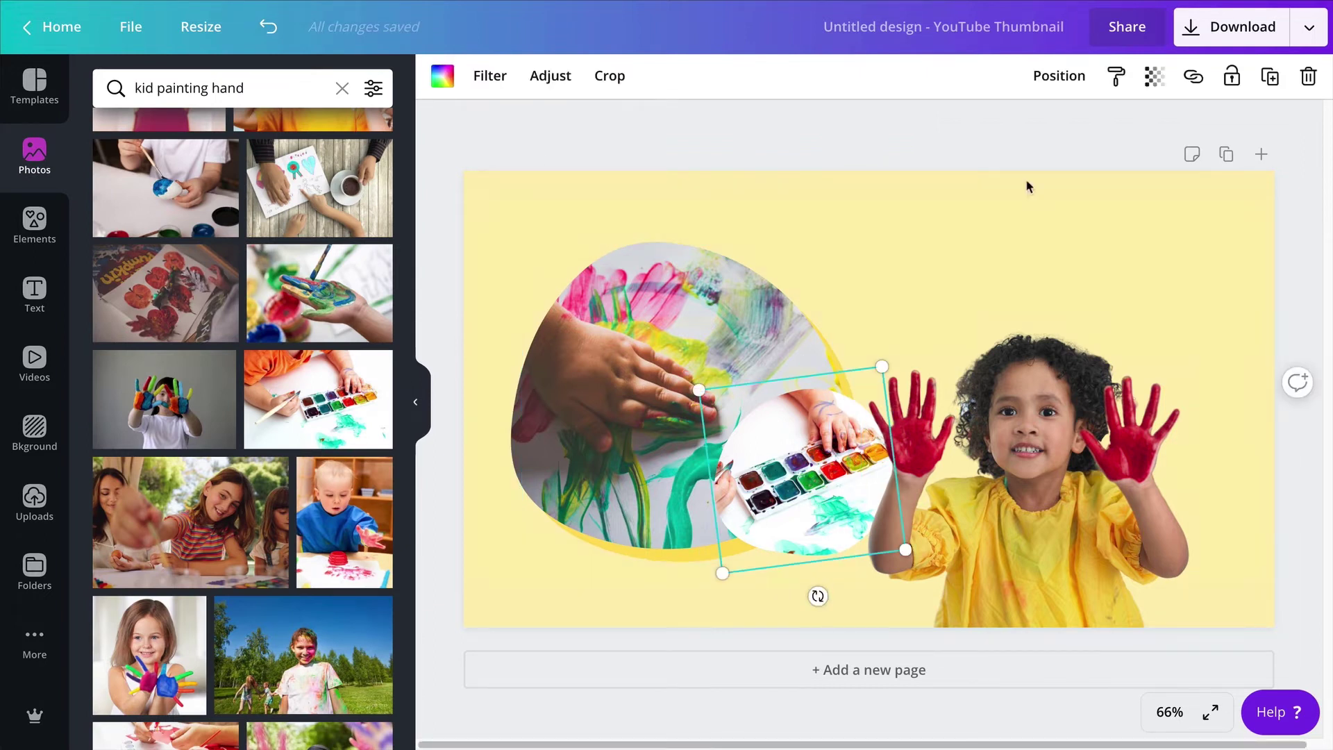
left_click(1270, 76)
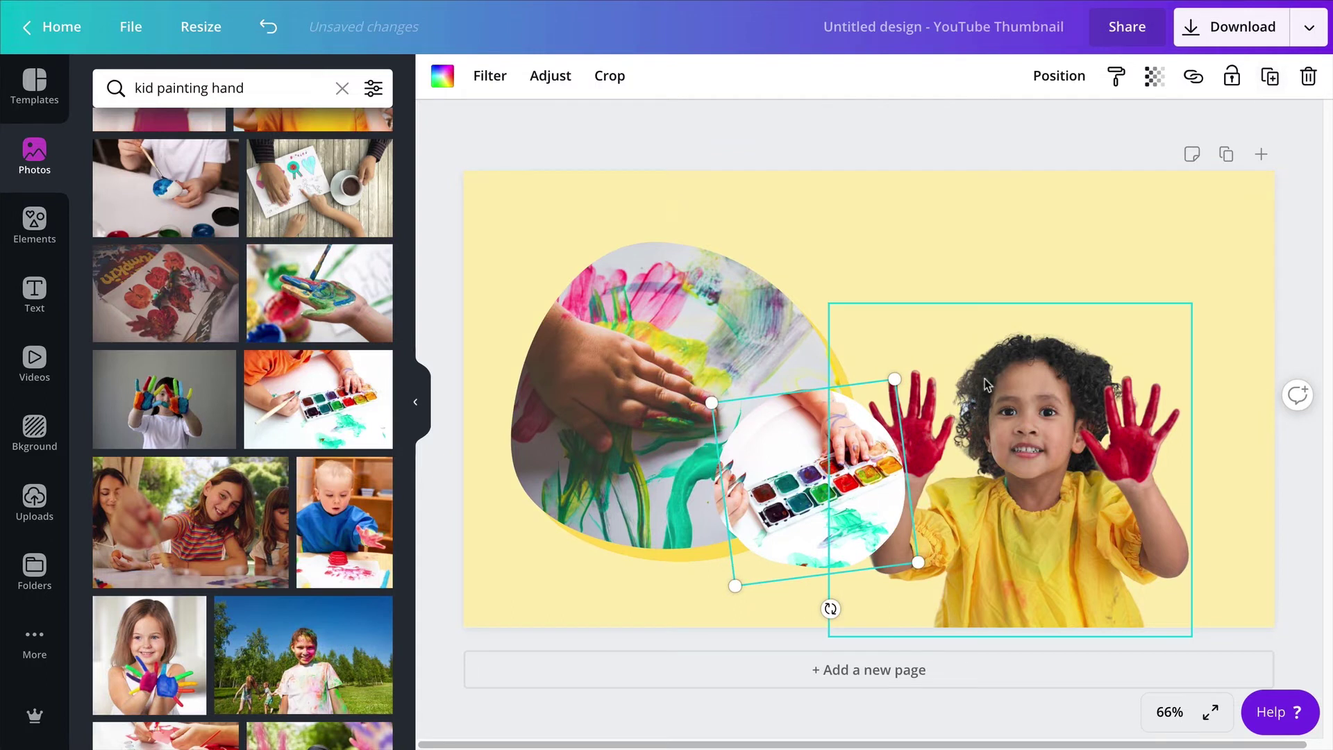
left_click(436, 76)
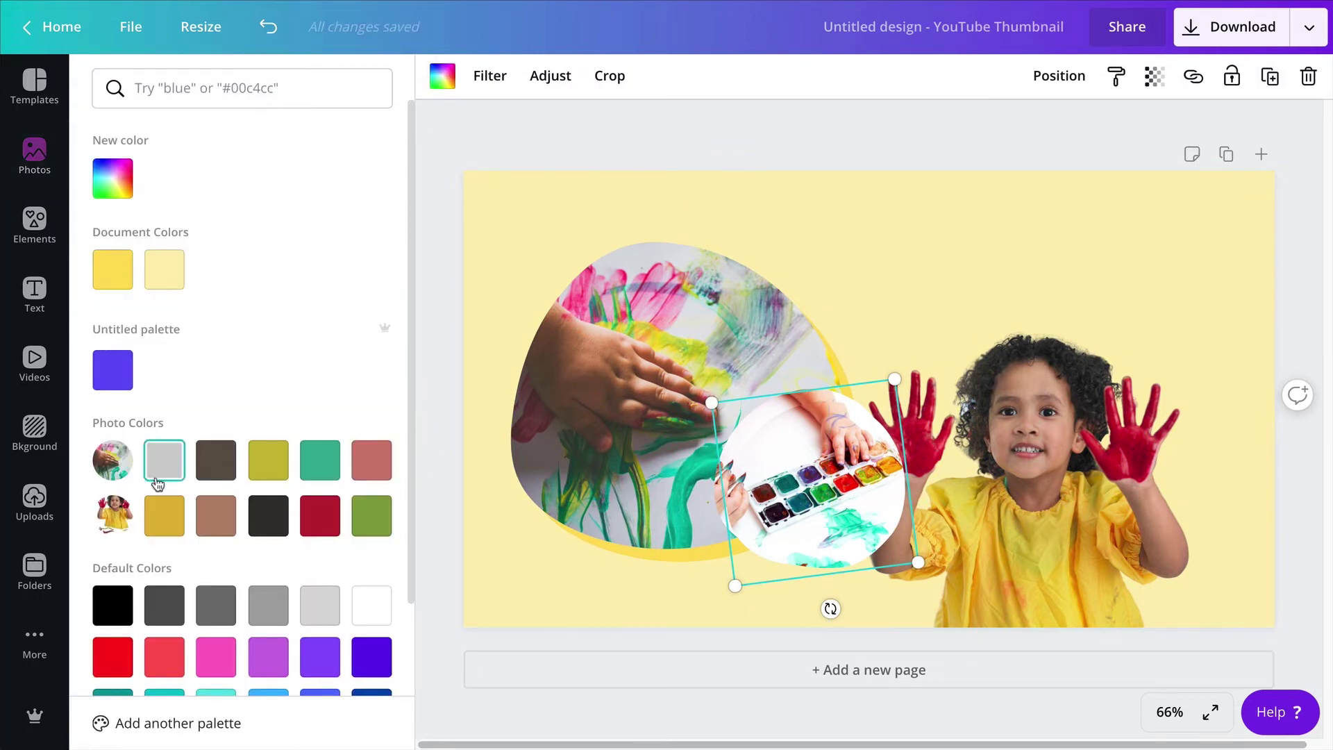
left_click(167, 520)
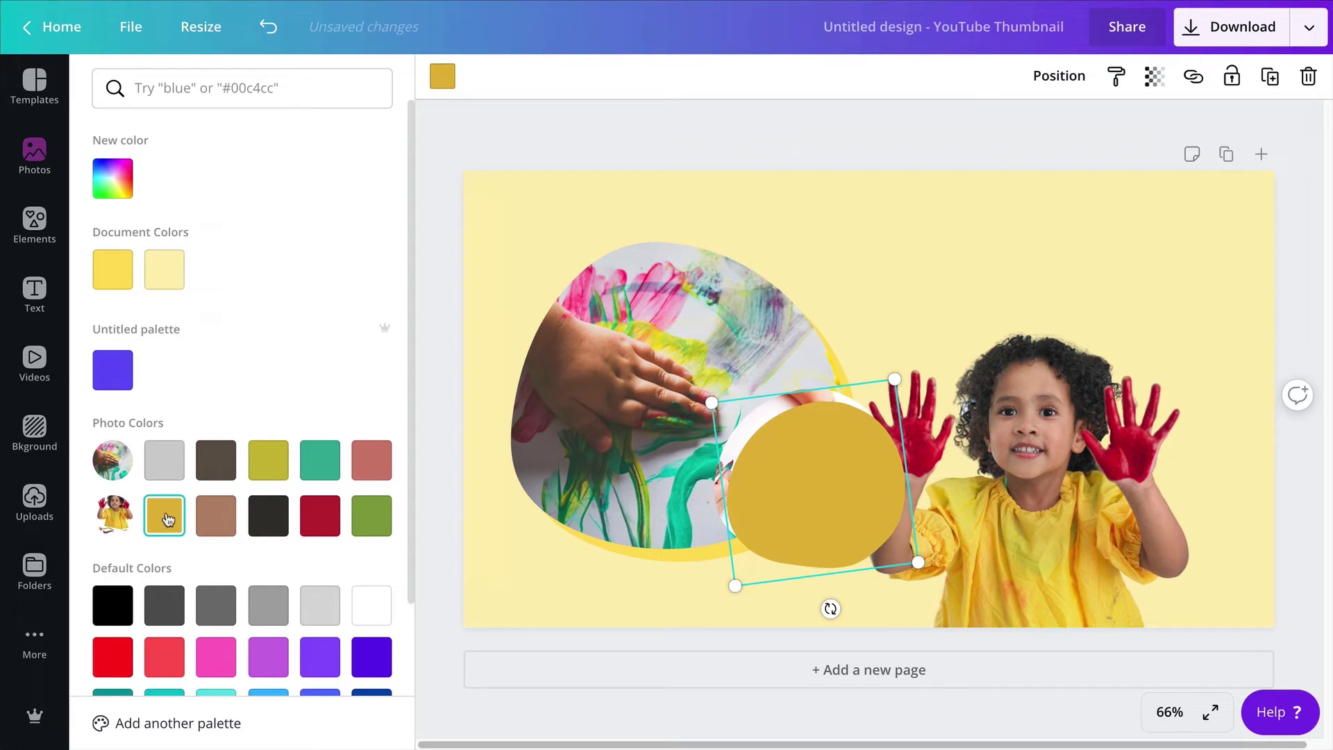
Step: Set the golden blob's transparency to 94 and send it backward behind the paint-palette photo blob
left_click(1155, 78)
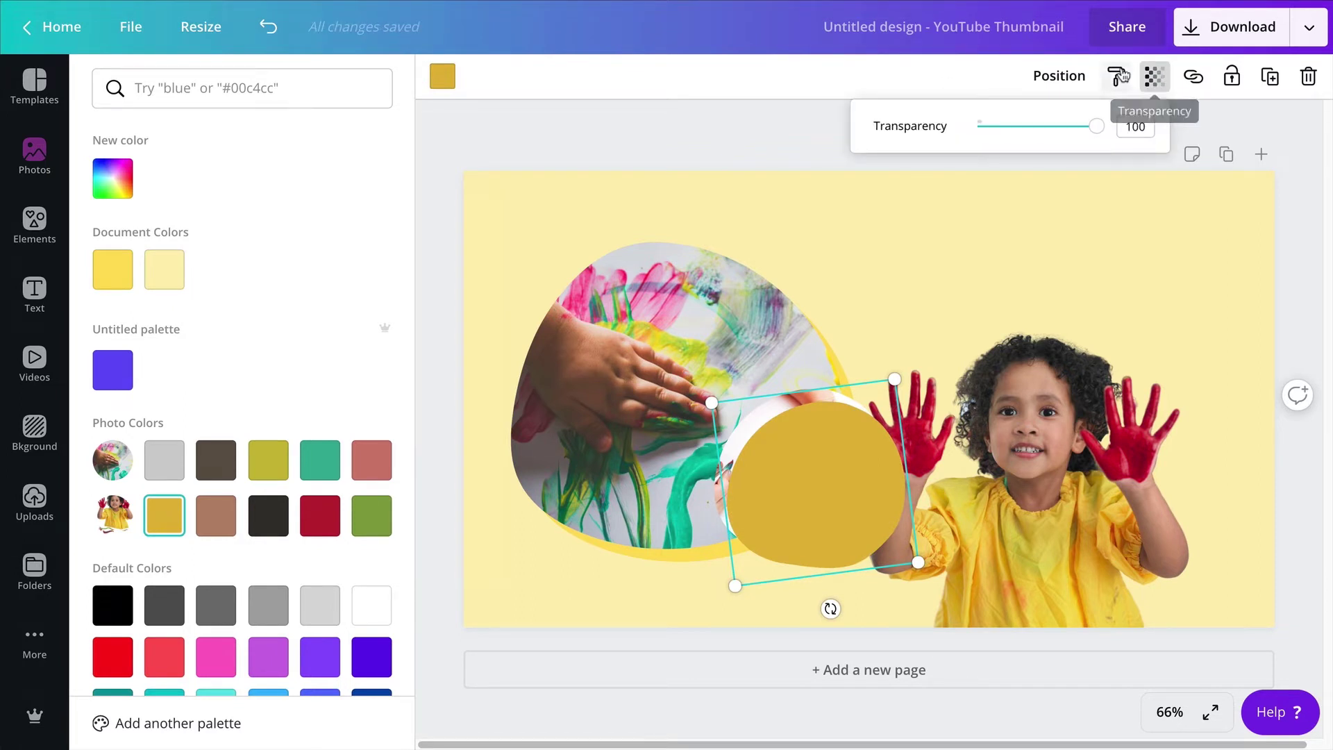
left_click_drag(1099, 134, 1091, 132)
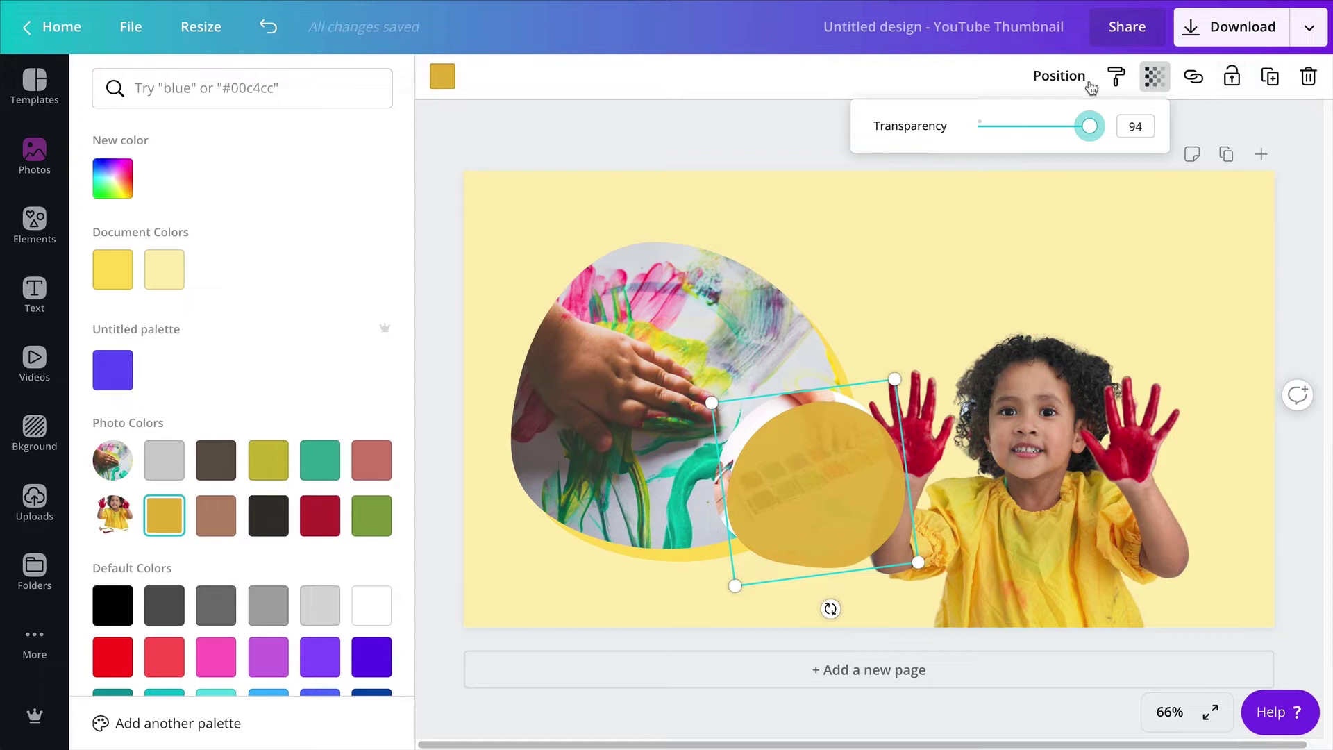
left_click(1062, 77)
left_click(1010, 147)
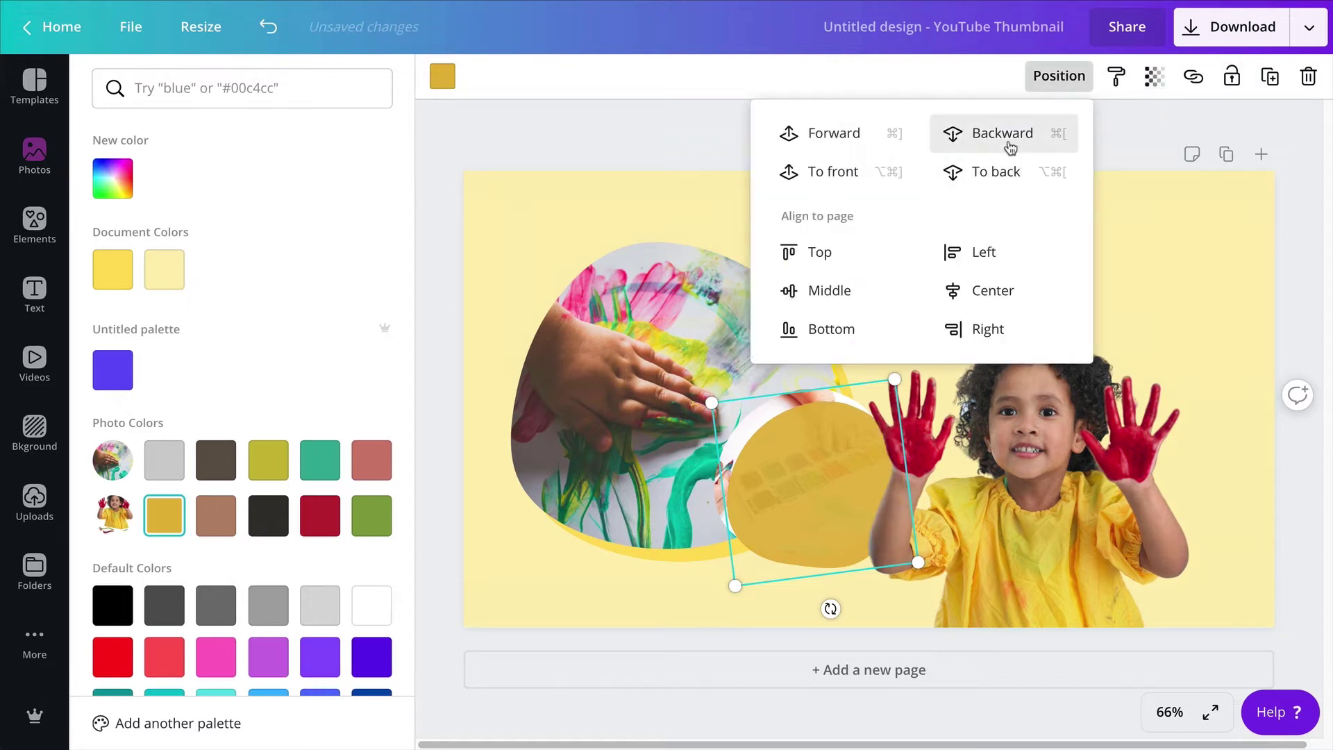
left_click(1010, 147)
left_click(647, 148)
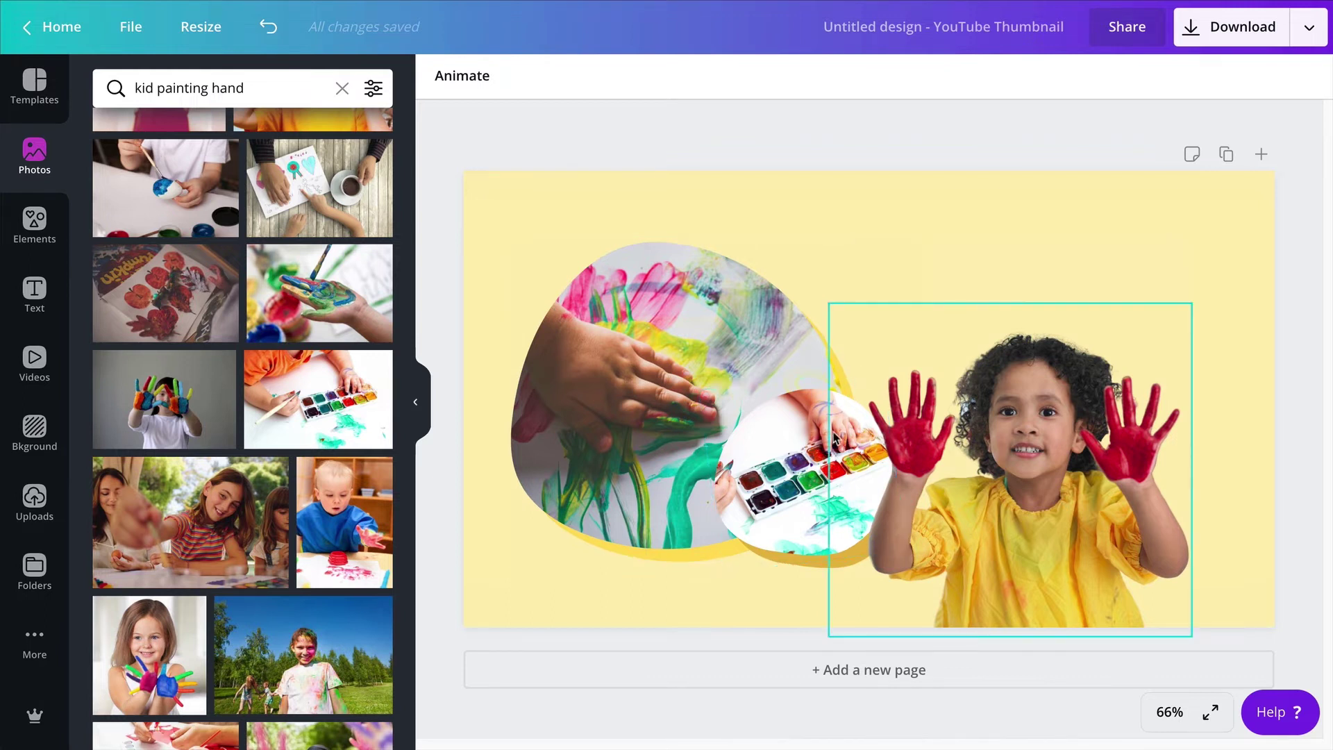
Step: Recolor the small golden blob with the dark red from the girl's photo colors and set its transparency to 100
left_click(782, 564)
left_click(443, 78)
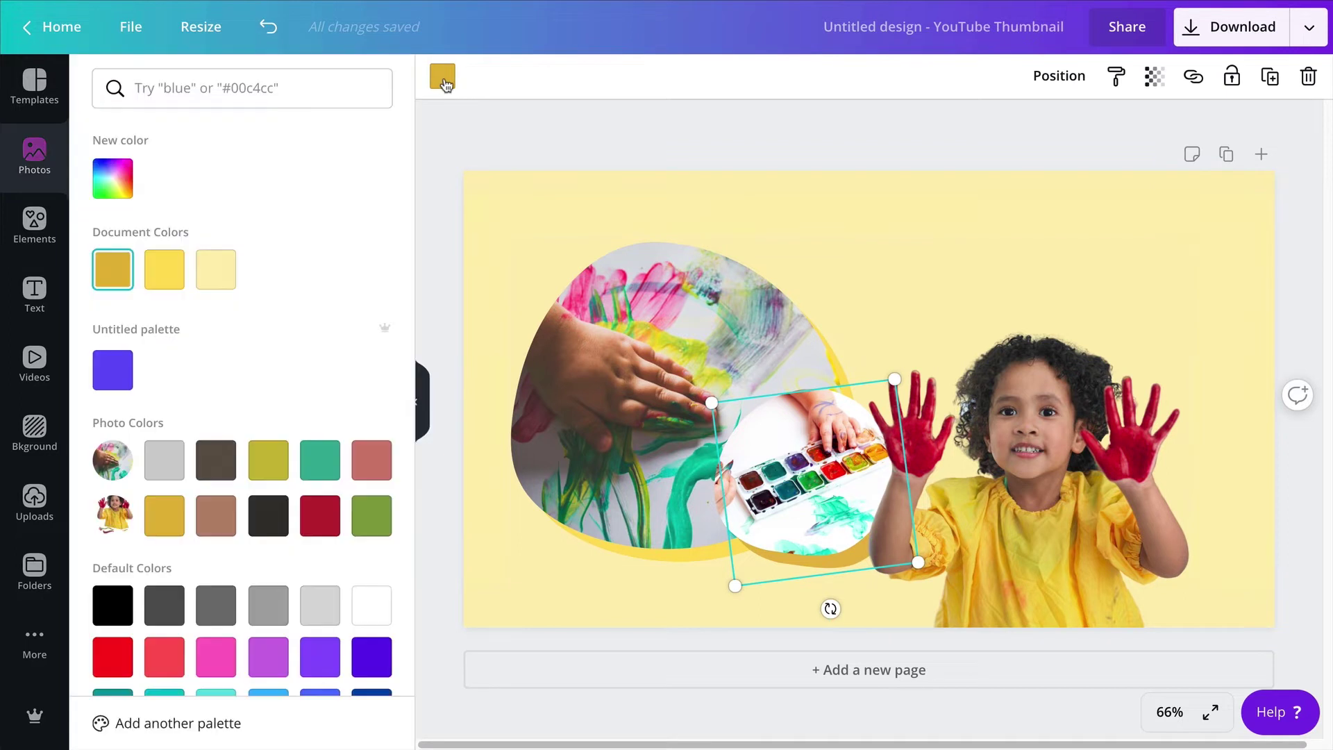
scroll(293, 522, "down", 1)
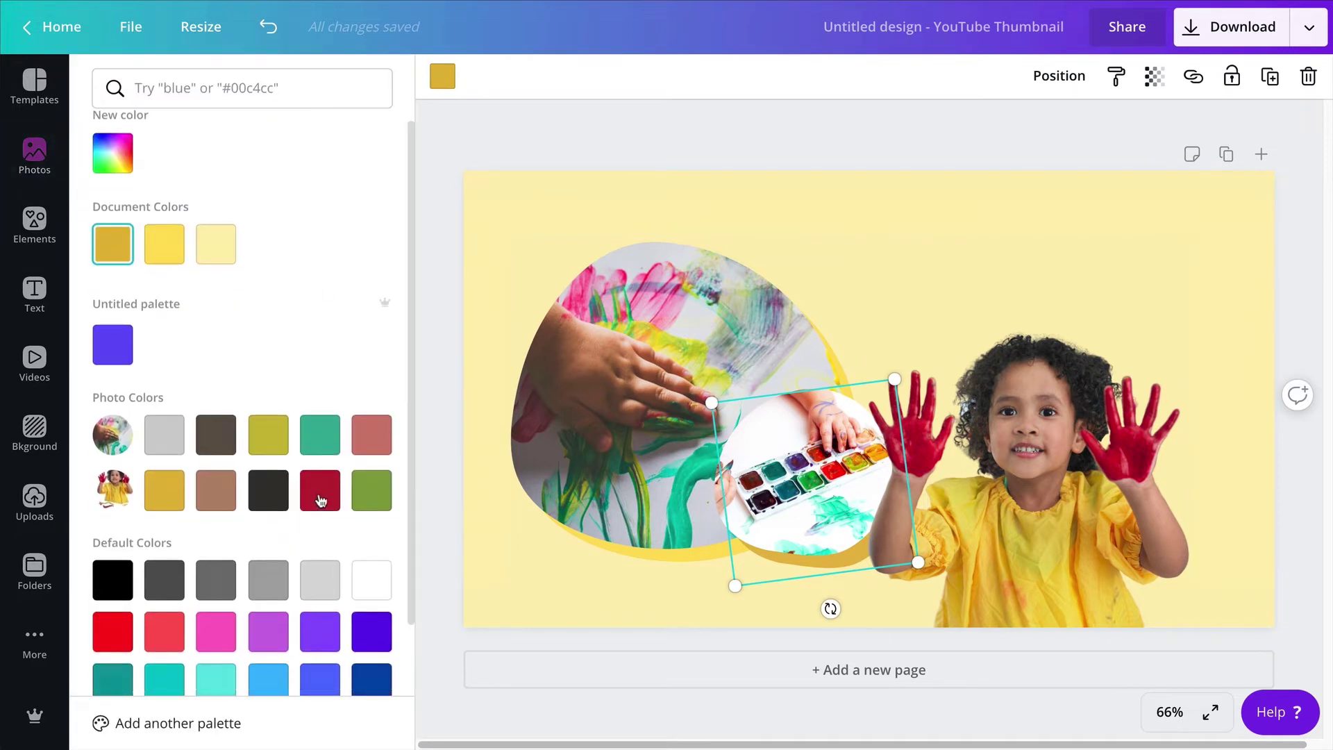
left_click(321, 500)
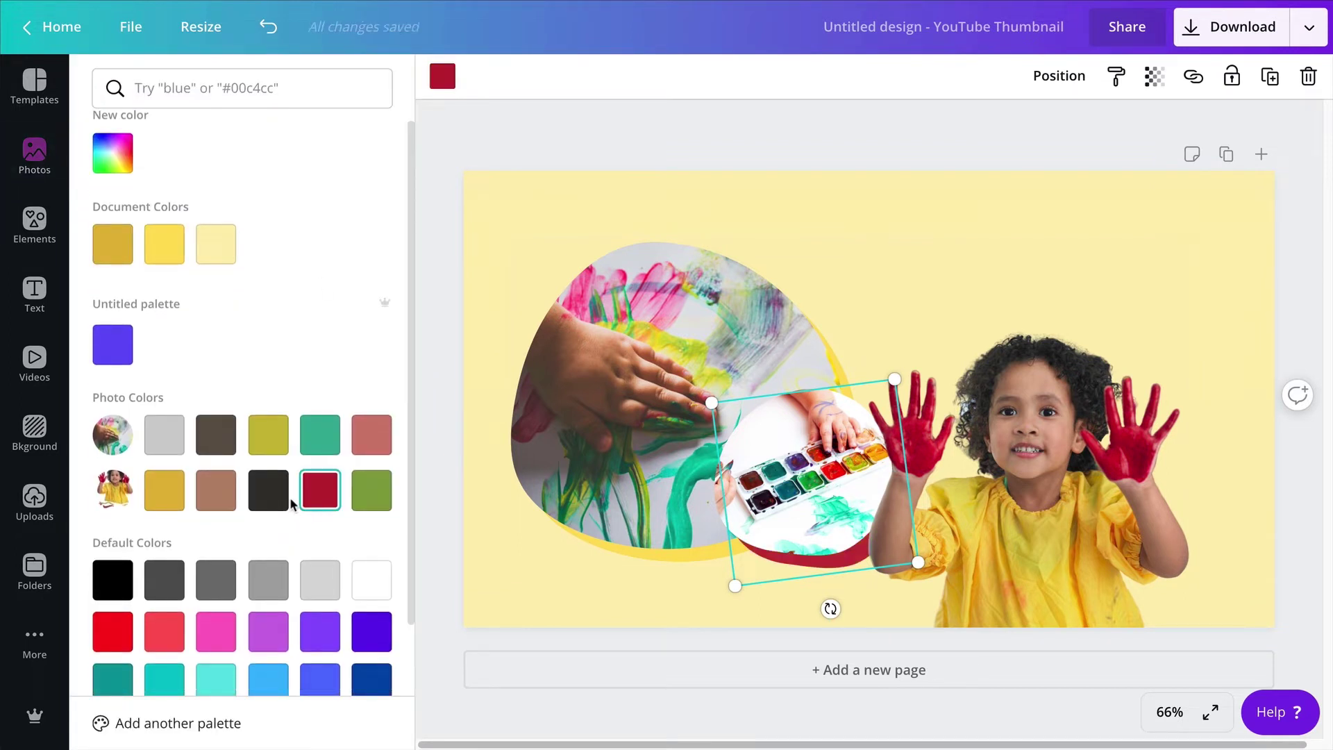
left_click(1152, 82)
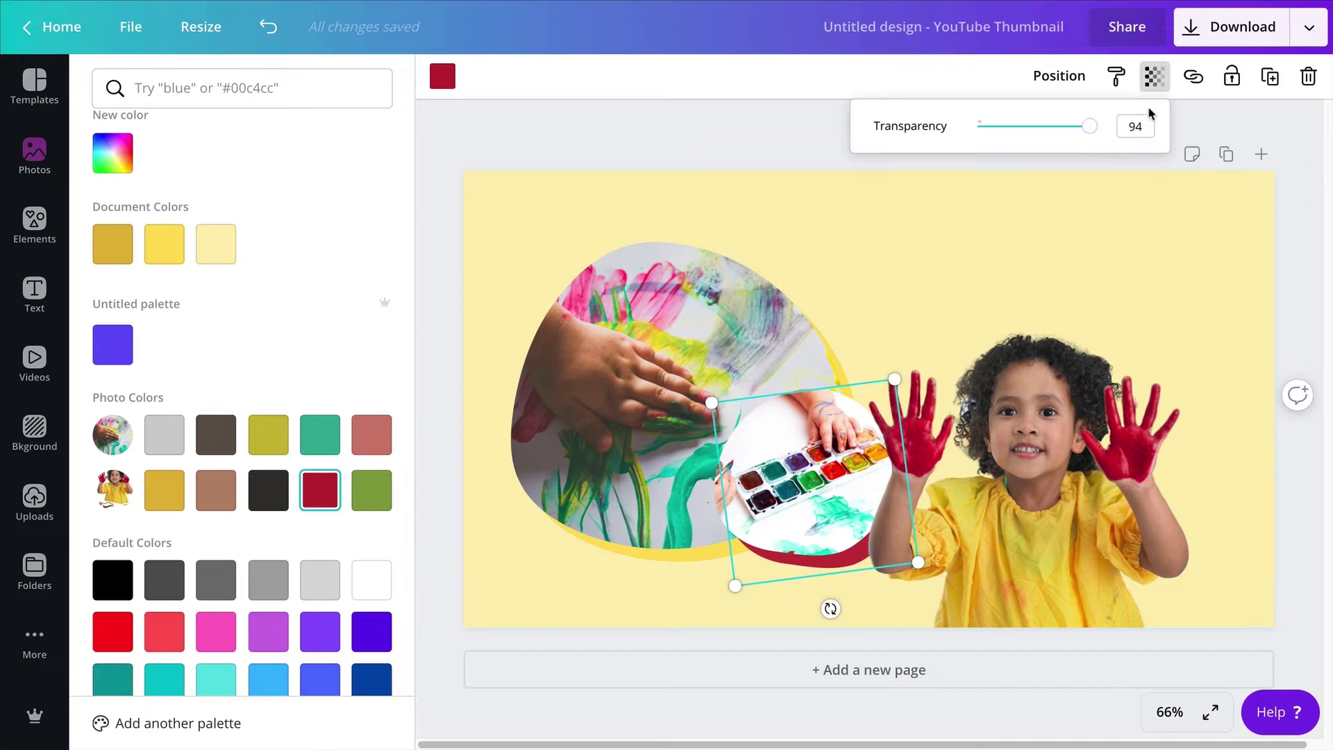
left_click_drag(1088, 125, 1104, 126)
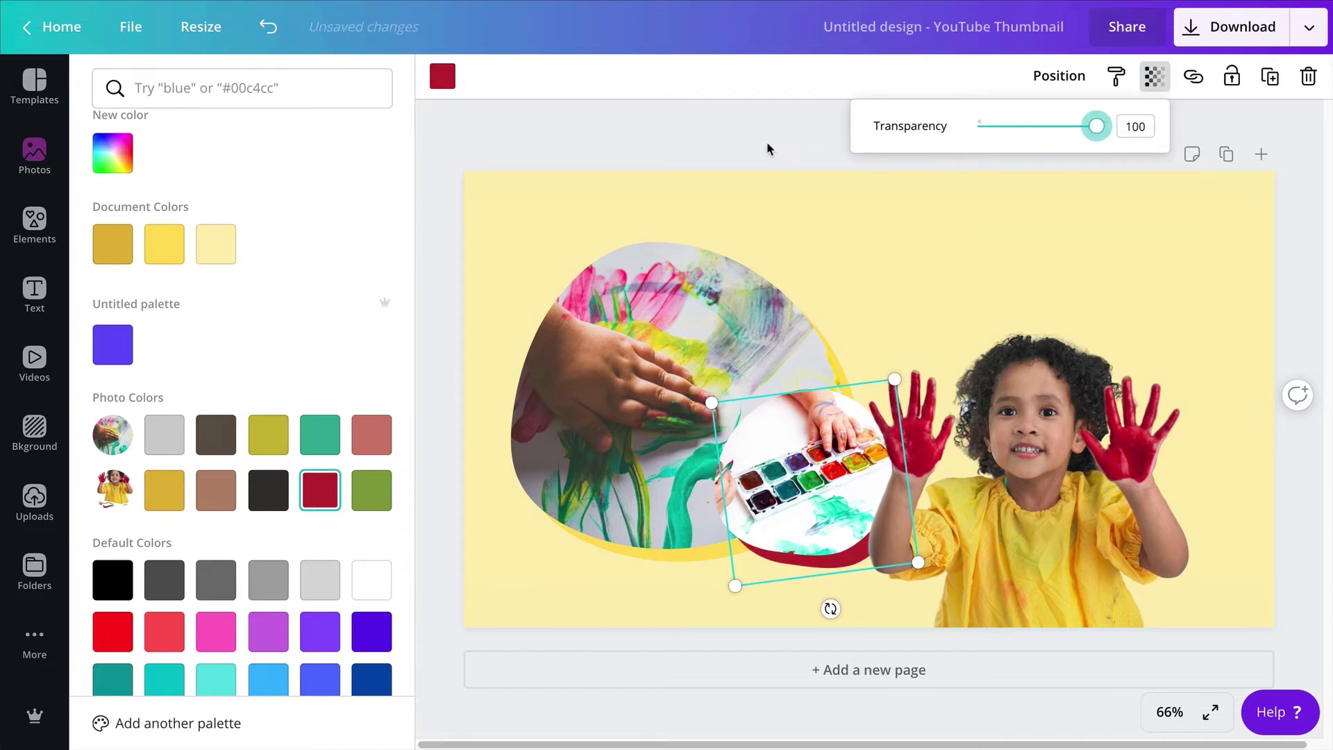
Step: Send the dark red blob backward by one more layer
left_click(1062, 76)
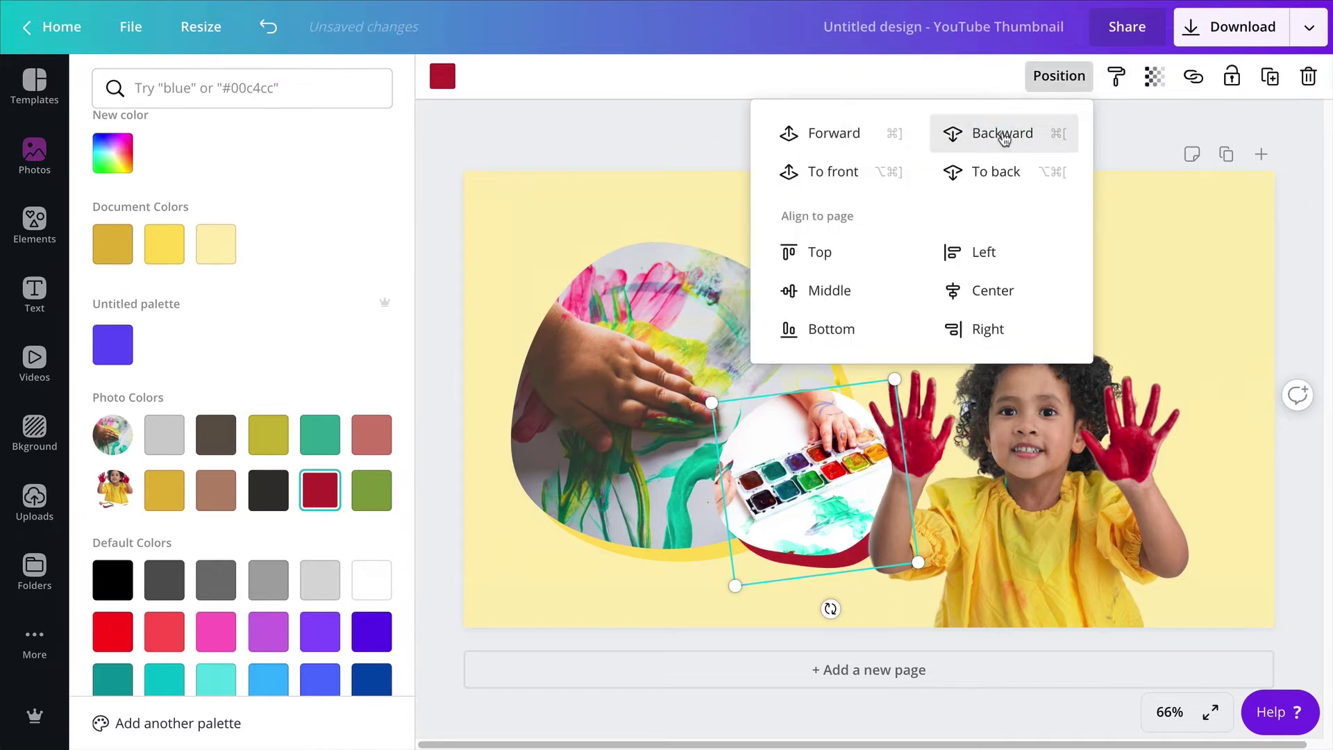
left_click(1003, 136)
left_click(431, 164)
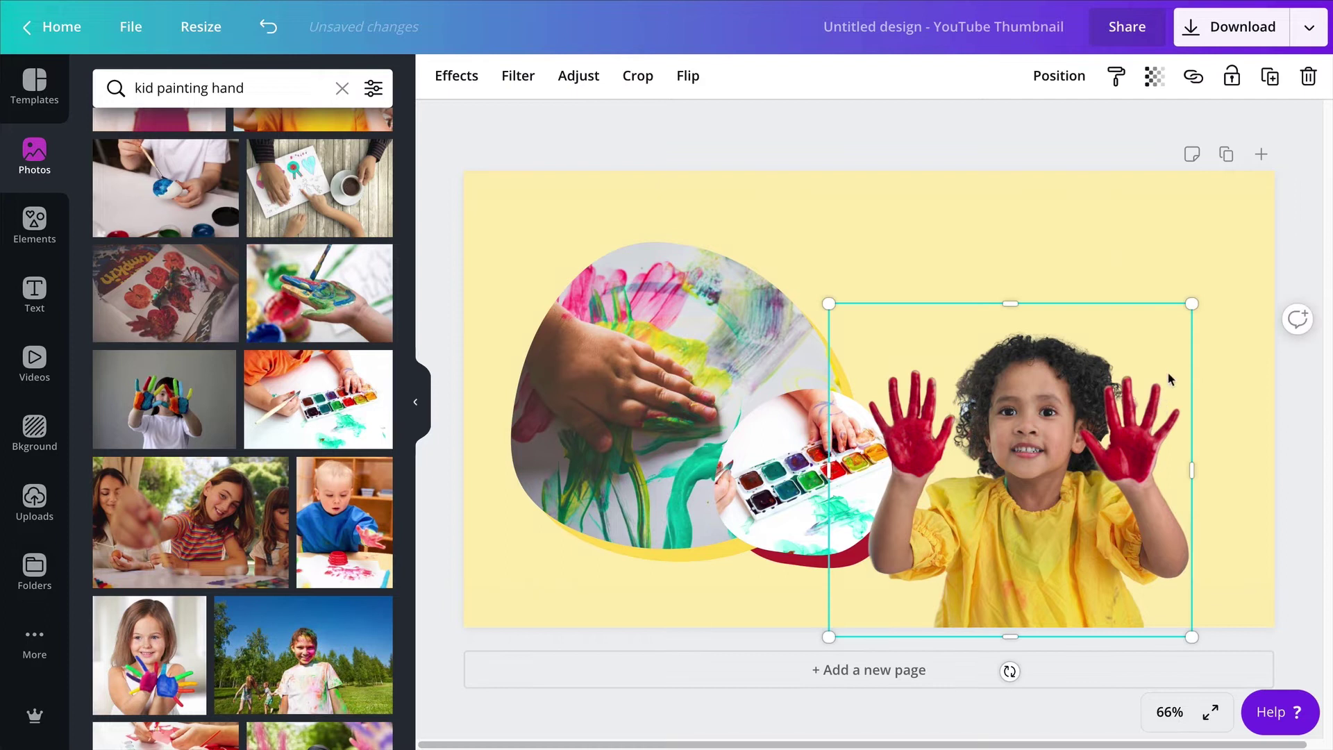
Step: Shrink the girl cutout slightly from its upper corner, keeping its proportions
mouse_move(1192, 304)
left_mouse_down()
mouse_move(1216, 291)
mouse_move(1190, 308)
left_mouse_up()
left_click(1198, 208)
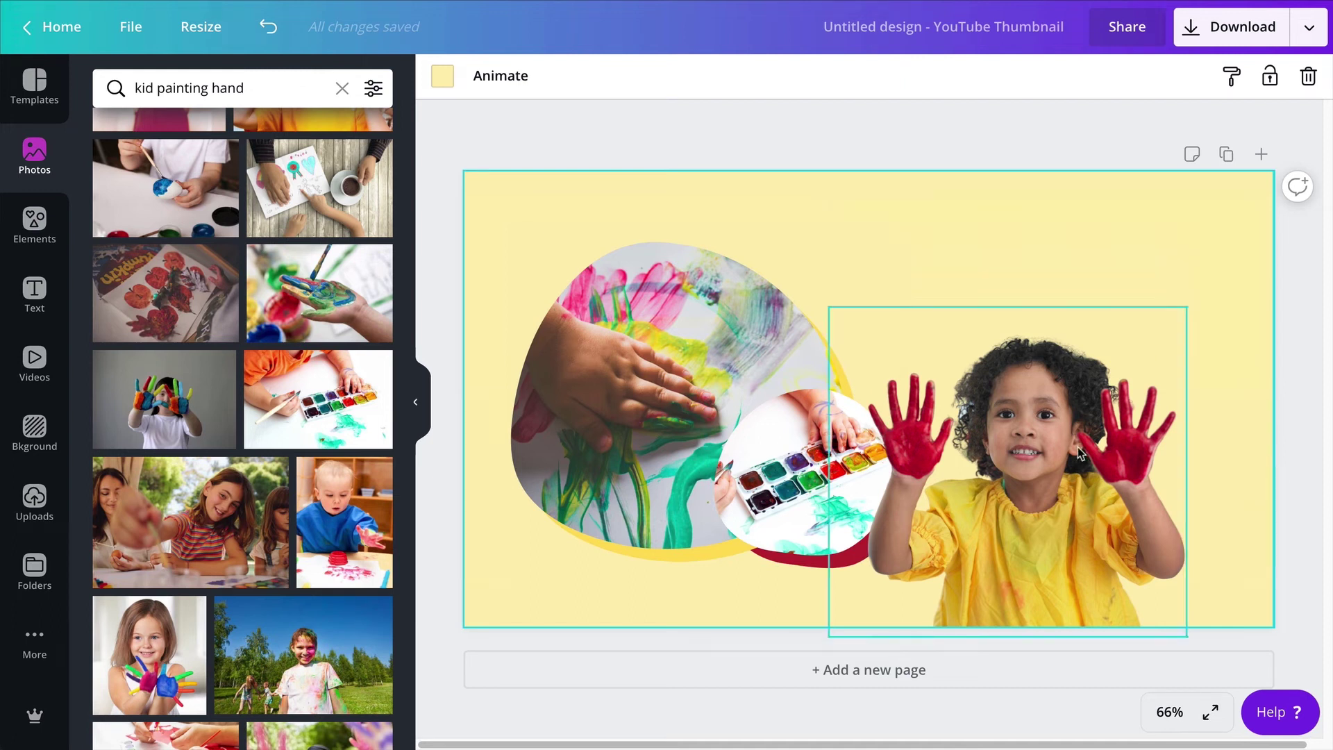
left_click(984, 502)
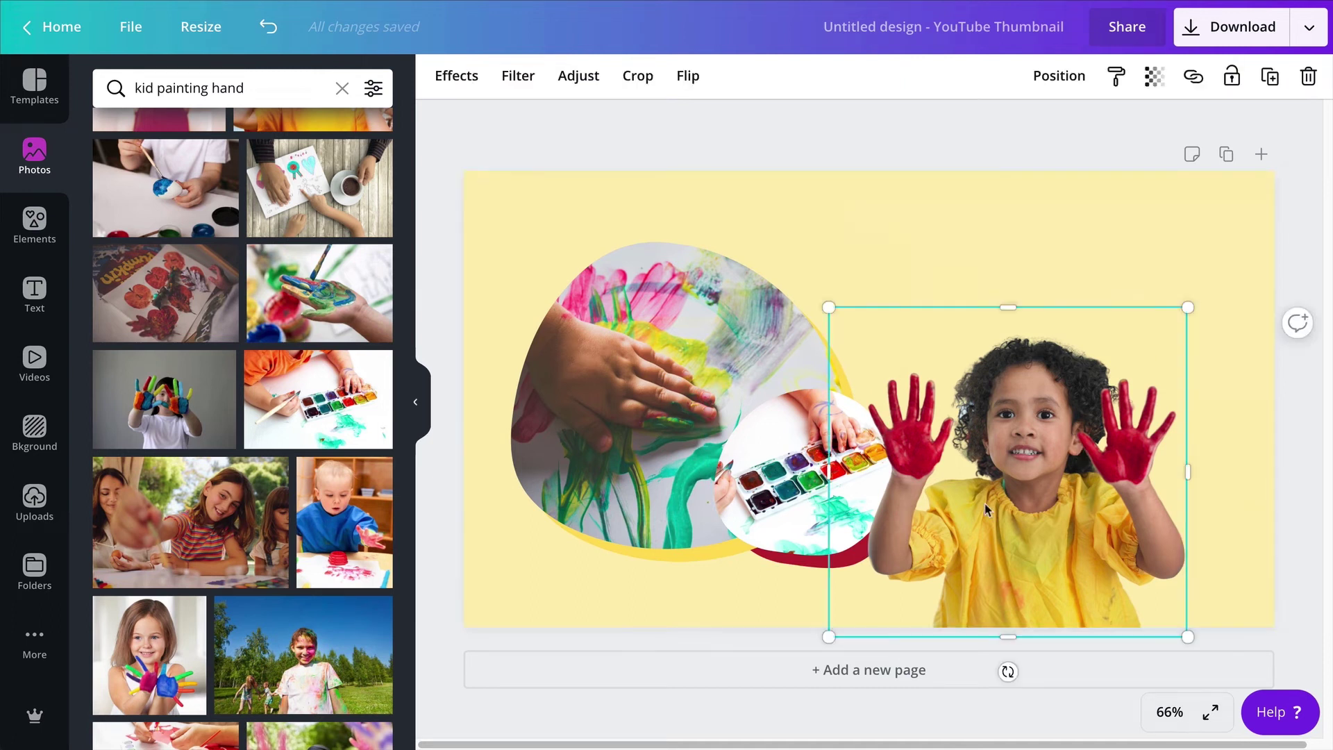
key("Escape")
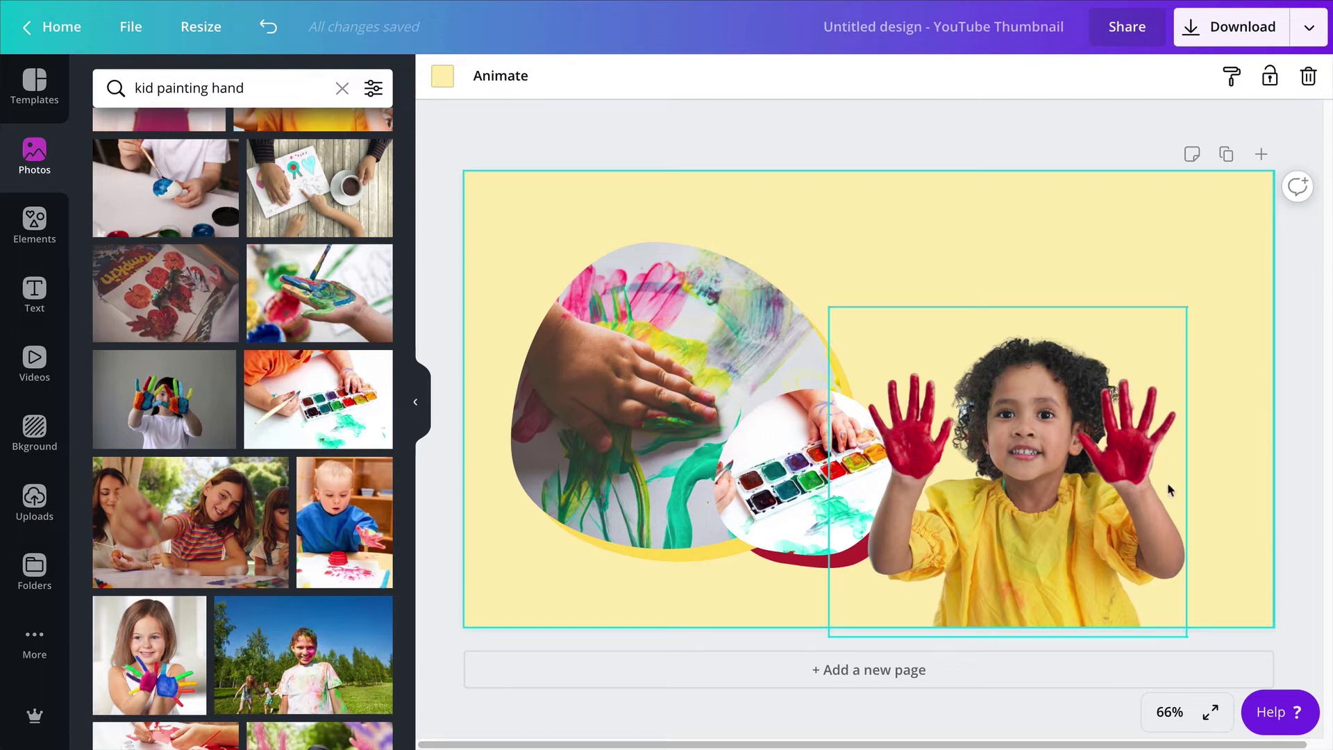
left_click(1049, 371)
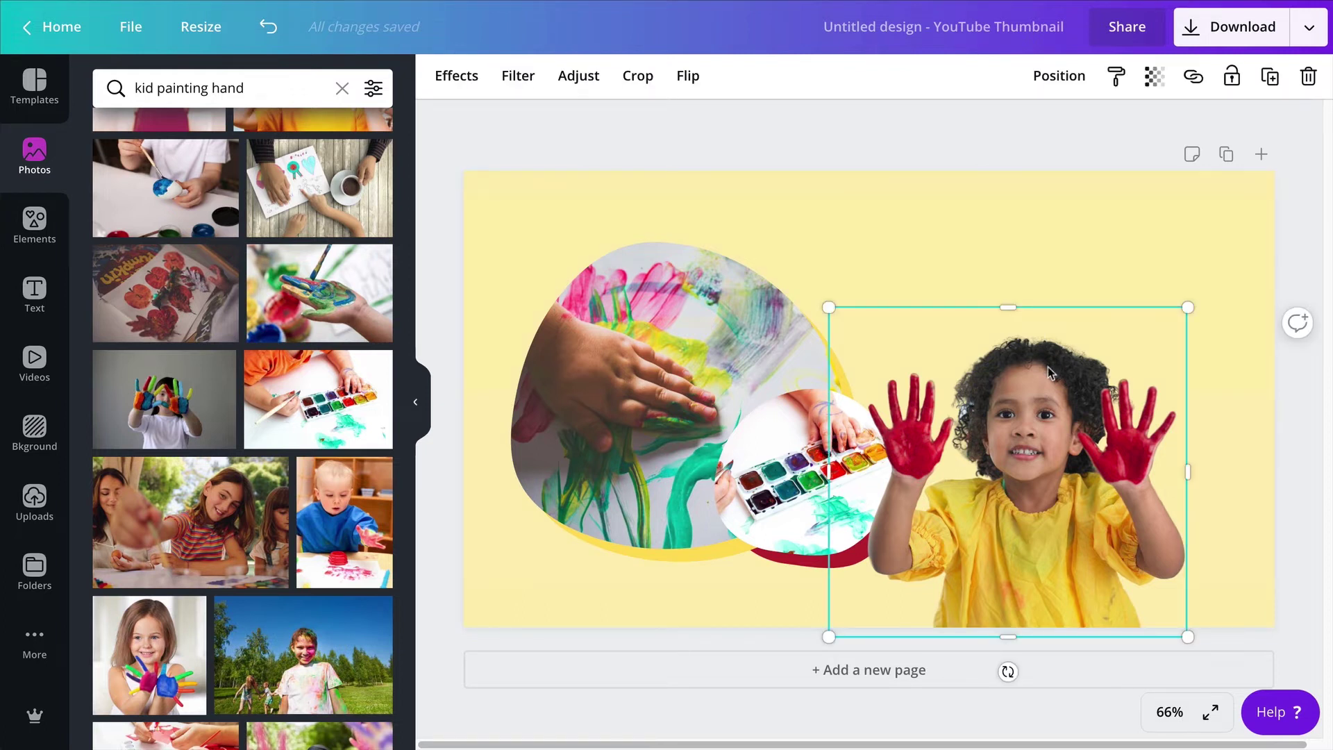
left_click(1052, 278)
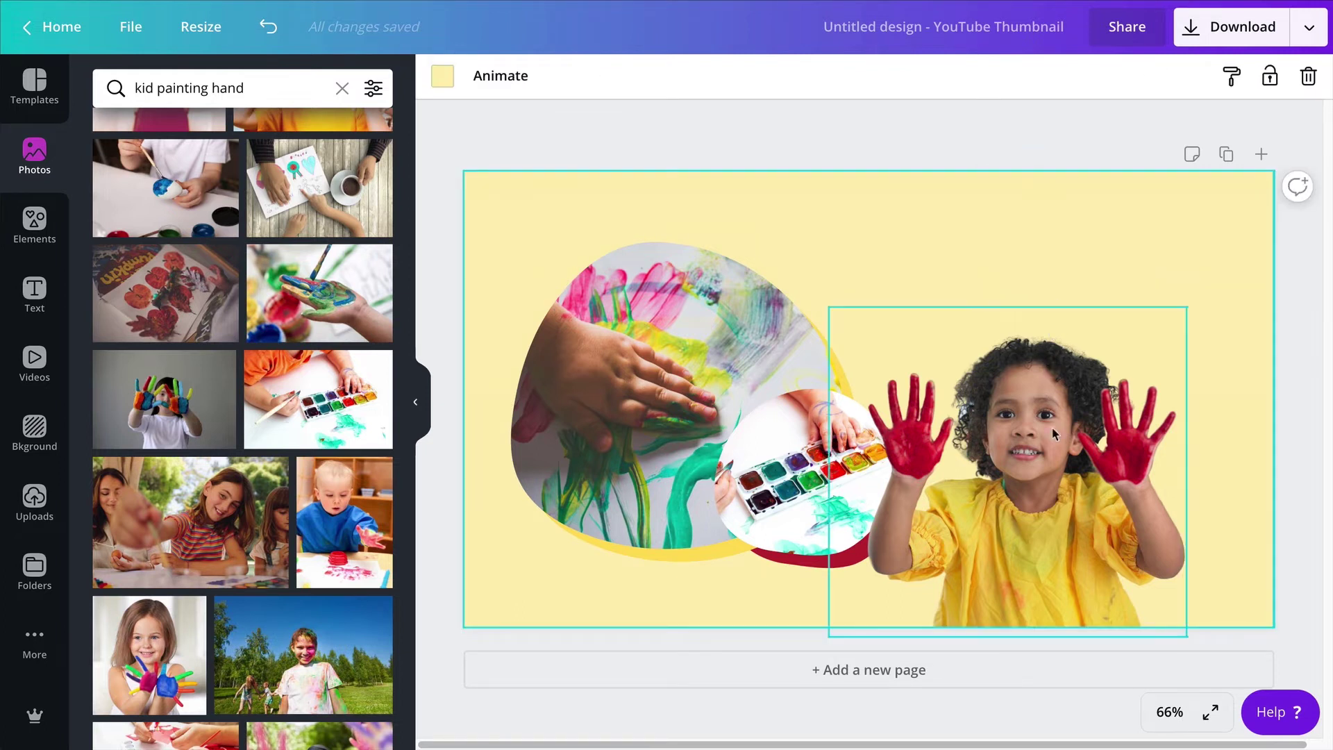
Step: Duplicate the girl cutout, connect the Duotone effect for the copy and show all its presets
left_click(1047, 408)
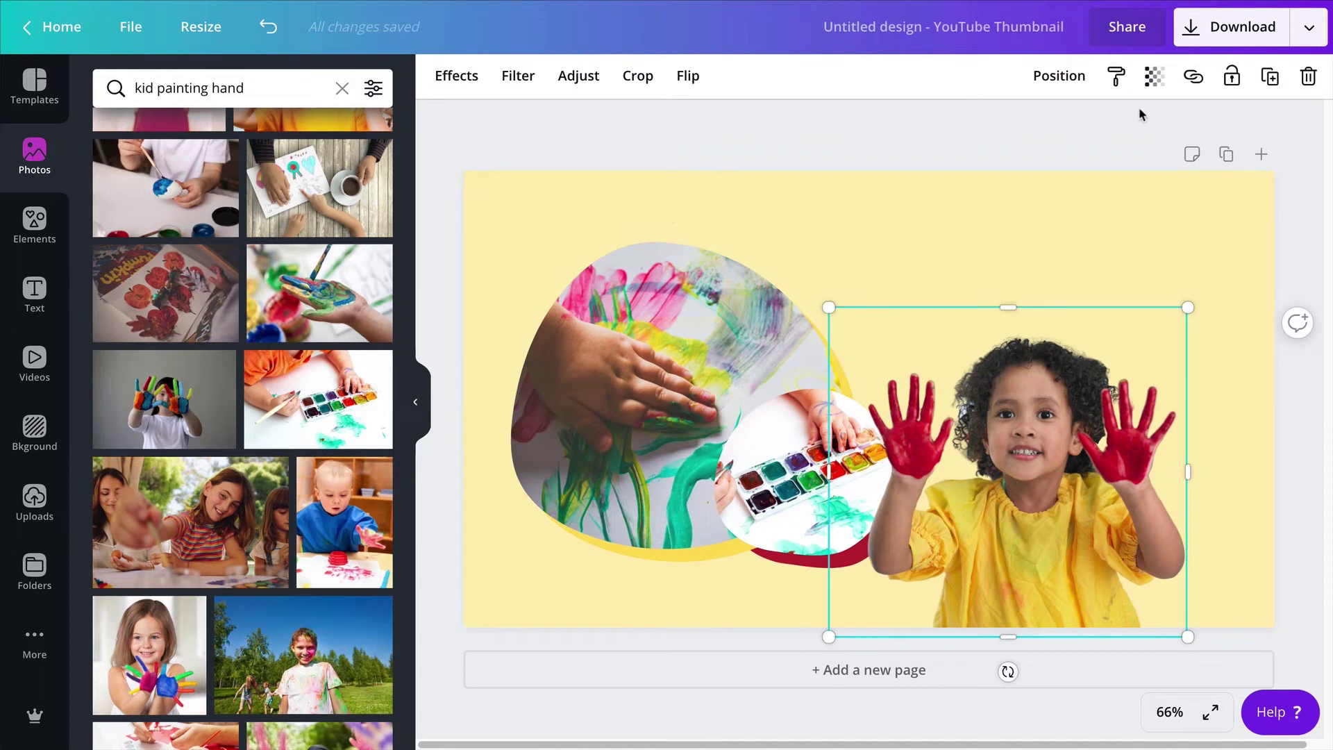
left_click(1270, 76)
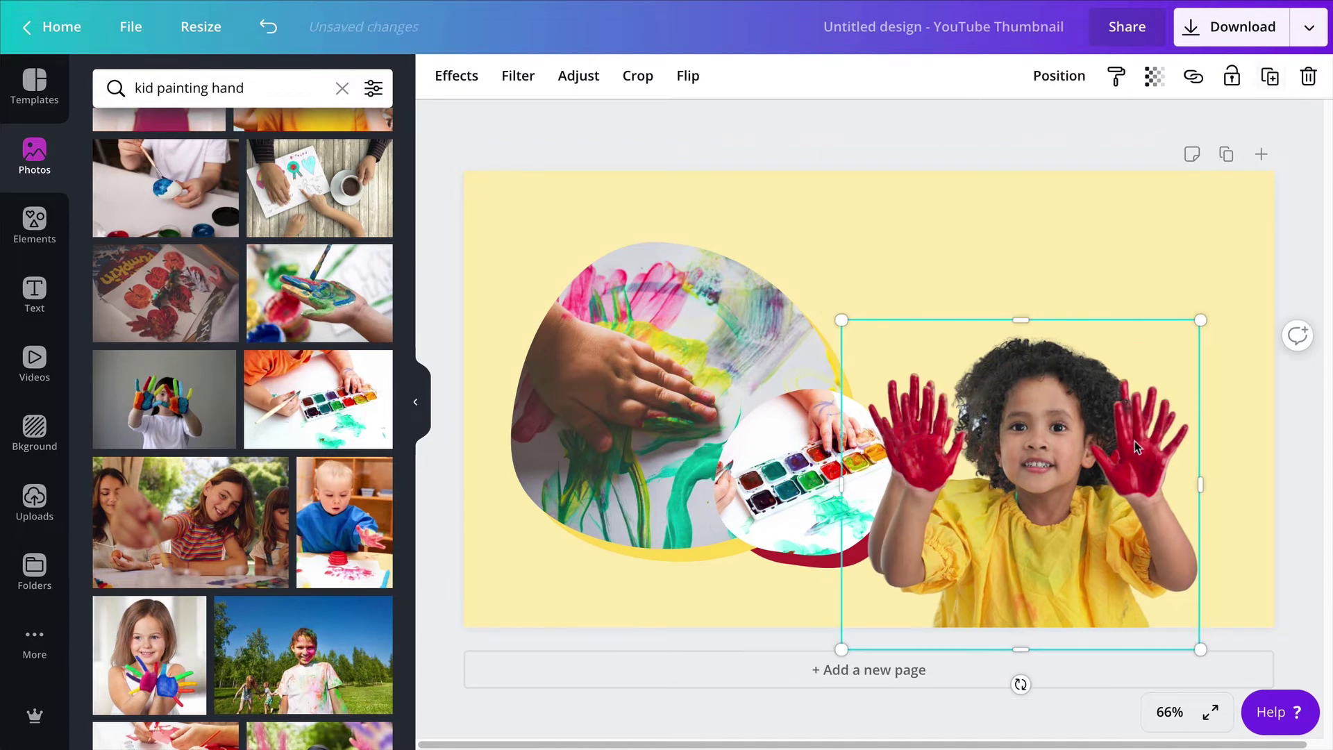
left_click(459, 77)
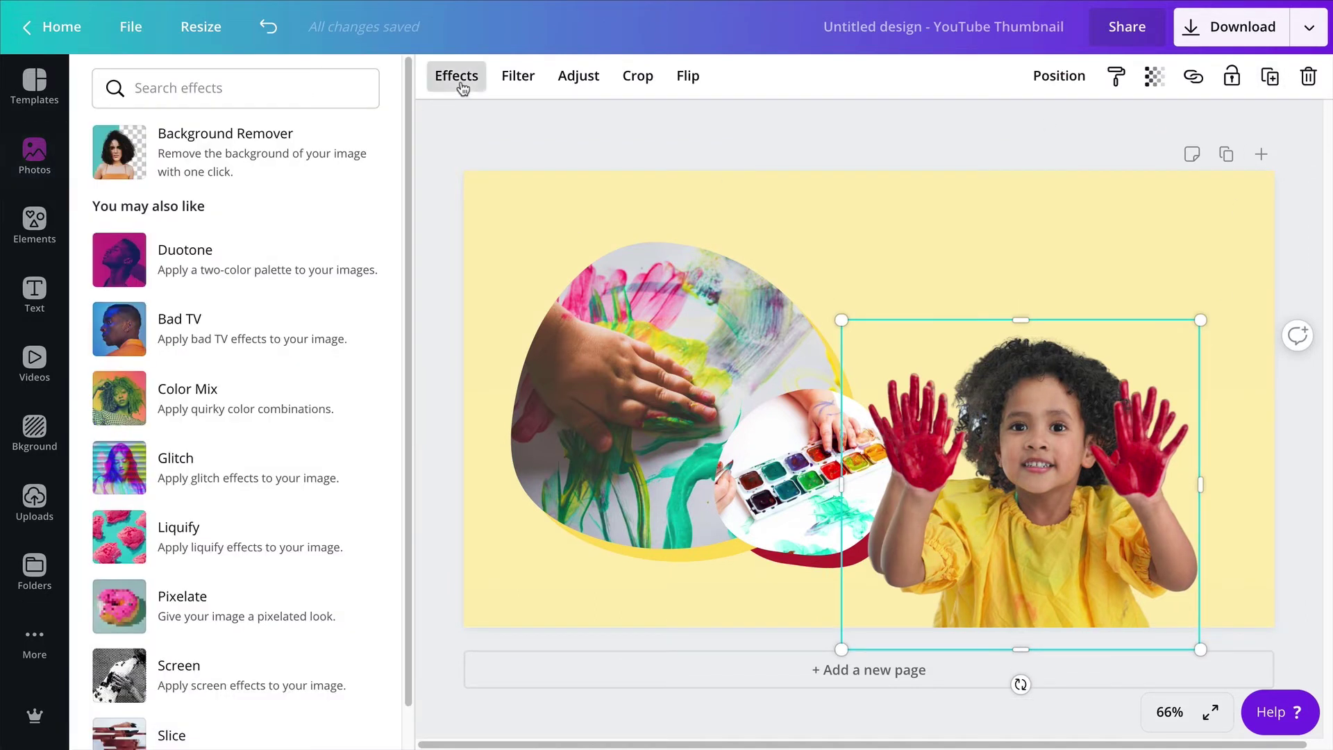
left_click(199, 268)
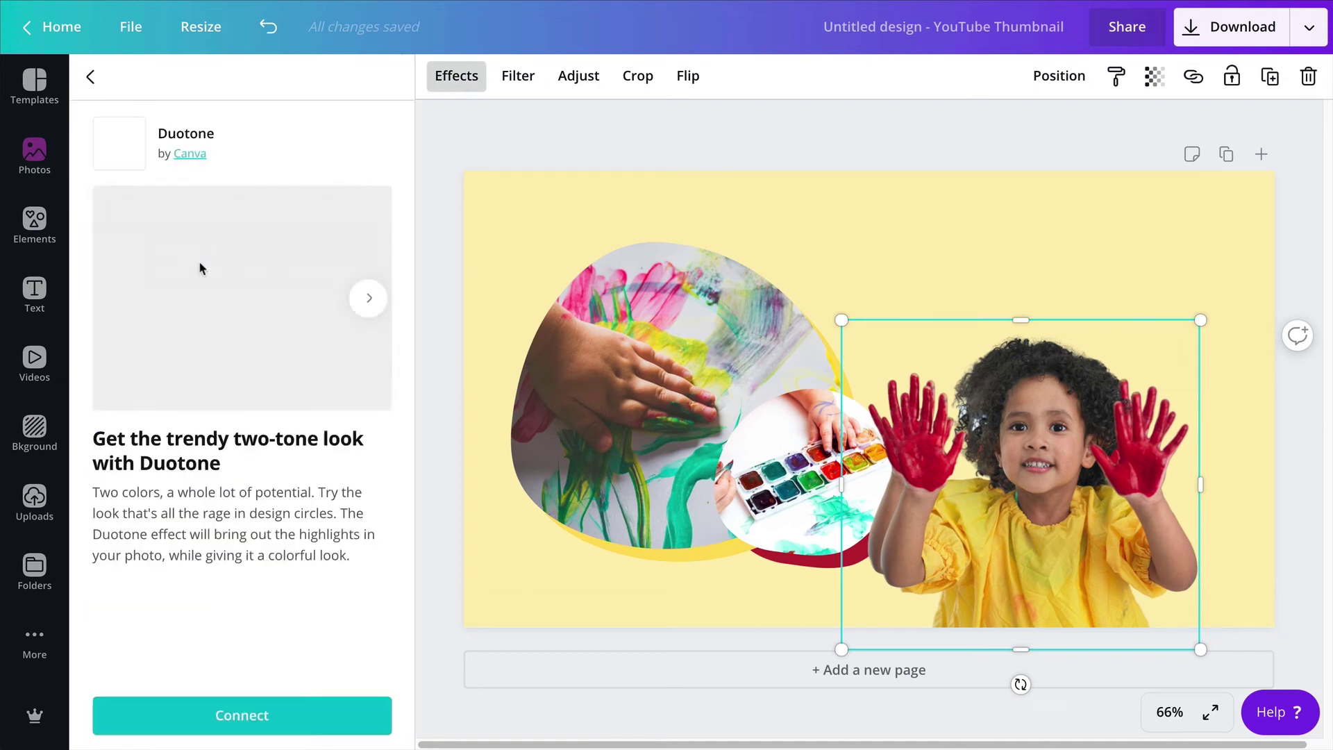
left_click(292, 720)
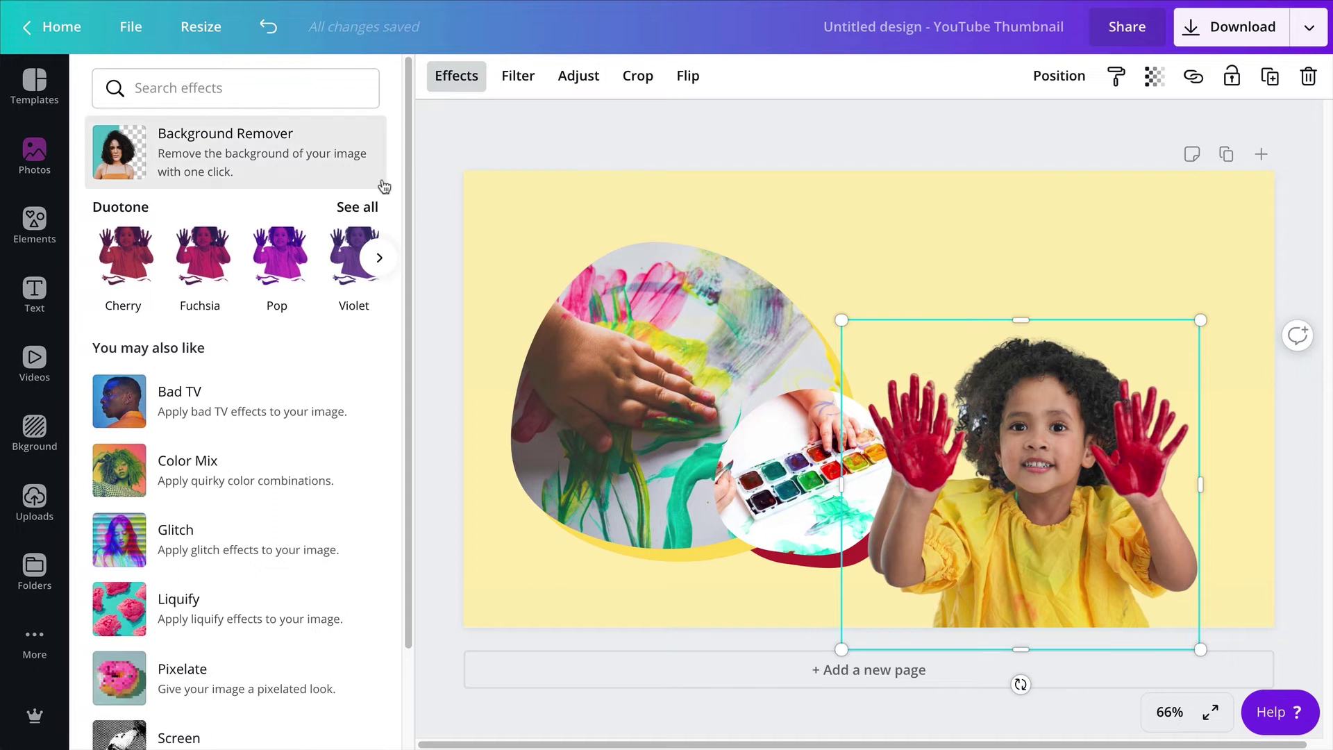
left_click(357, 208)
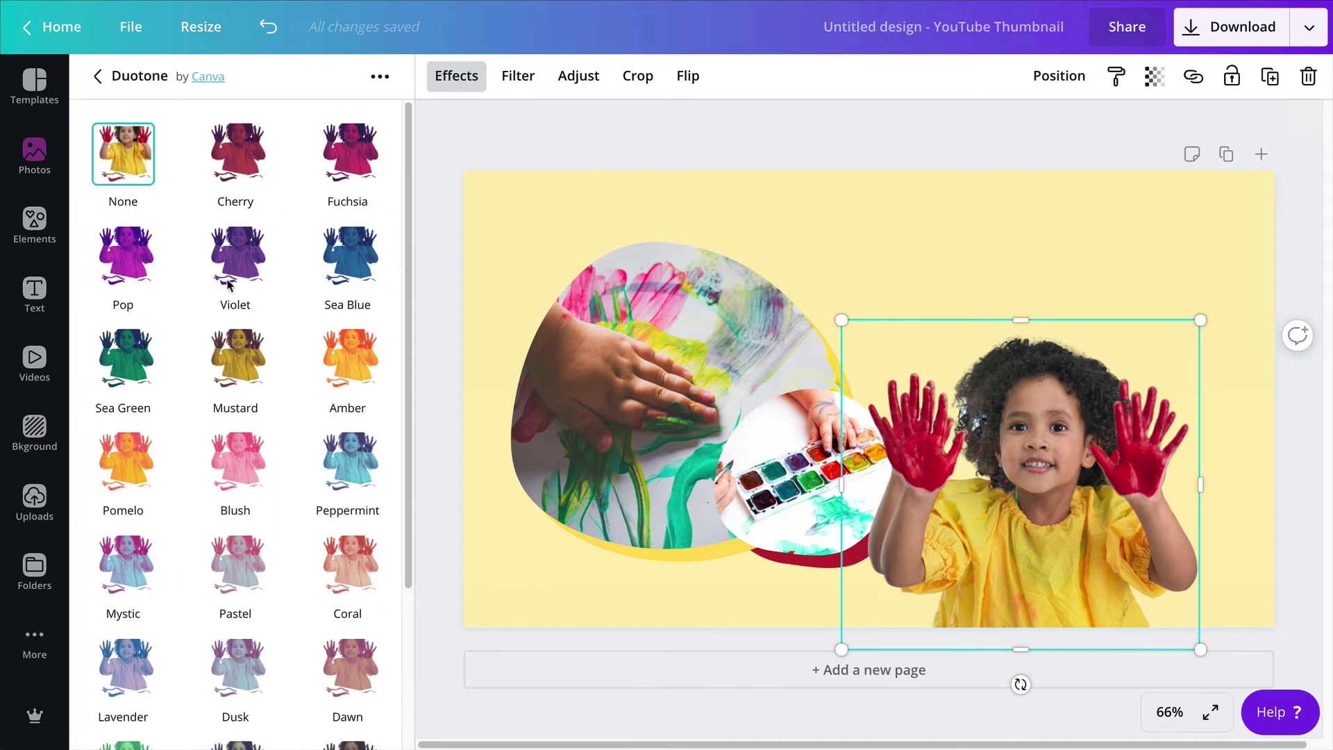
Step: Choose the Fuchsia Duotone preset for the duplicated girl cutout
scroll(168, 299, "down", 2)
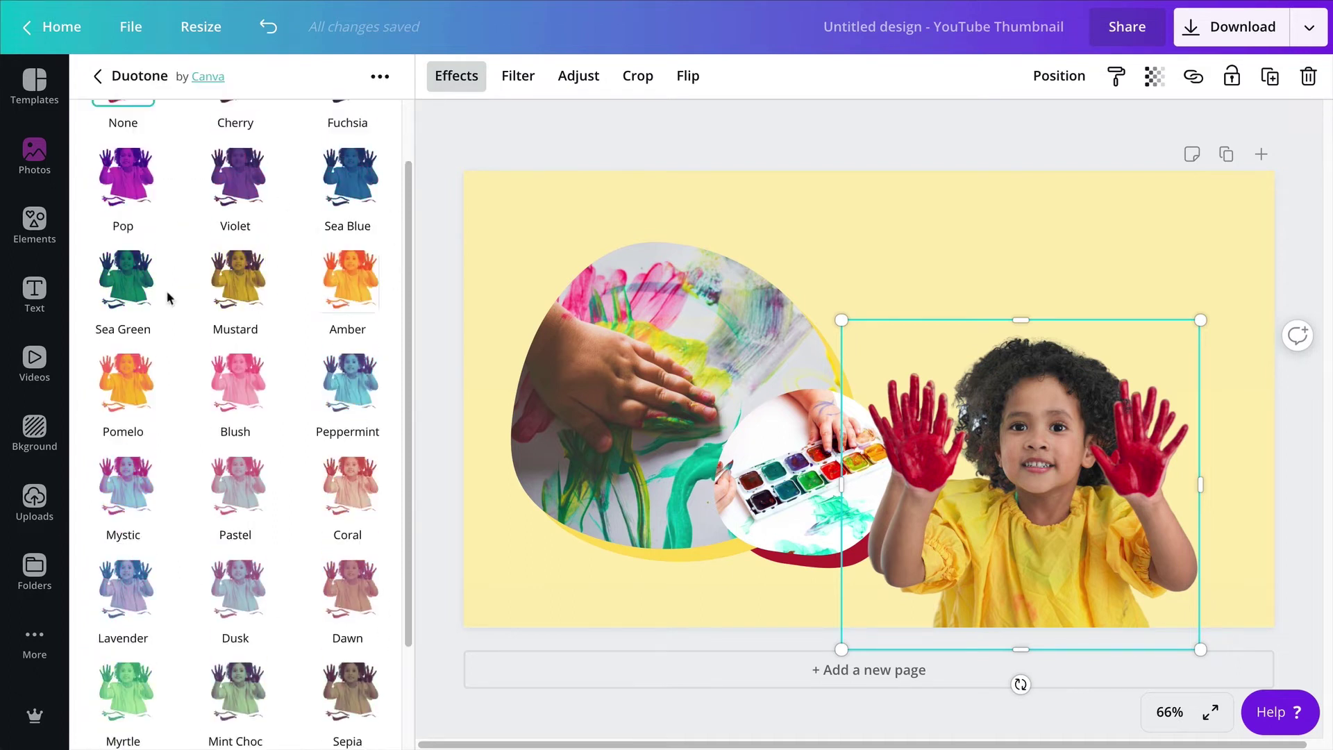
scroll(253, 387, "down", 2)
scroll(259, 408, "up", 1)
scroll(261, 417, "up", 3)
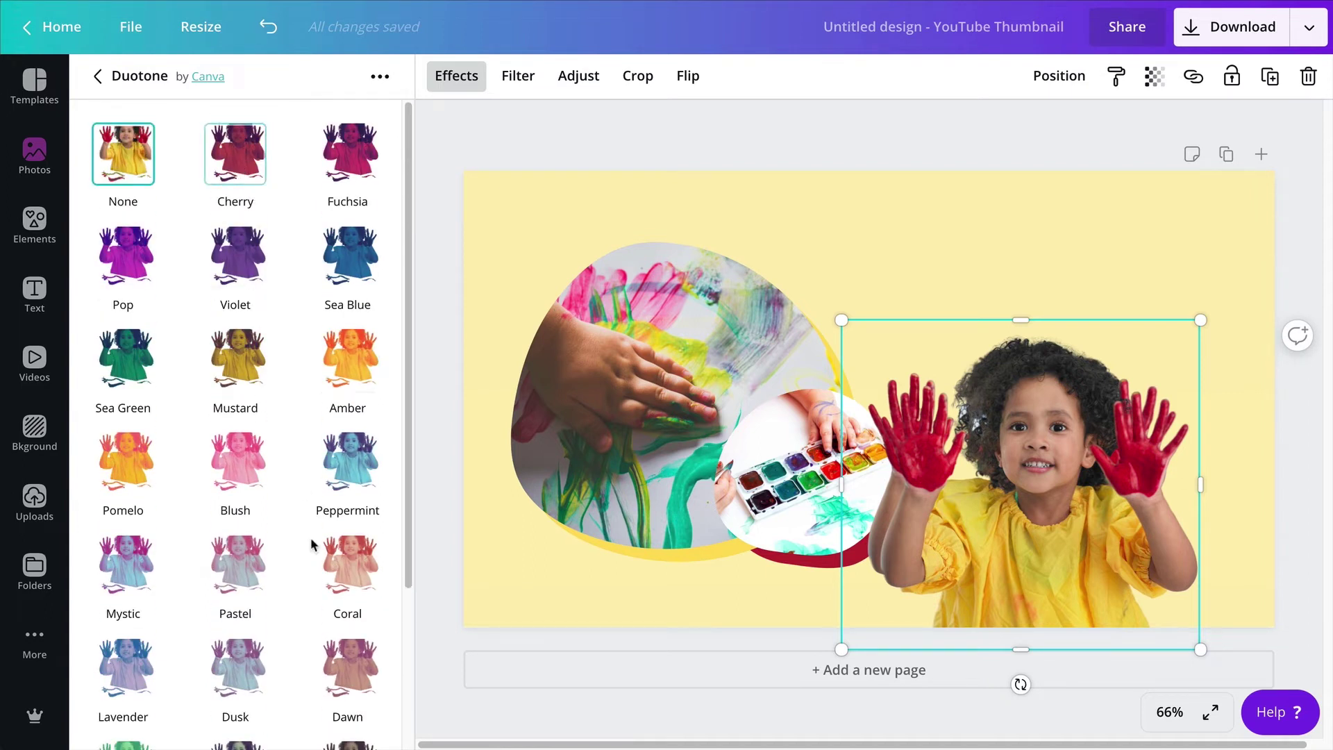
scroll(333, 549, "down", 5)
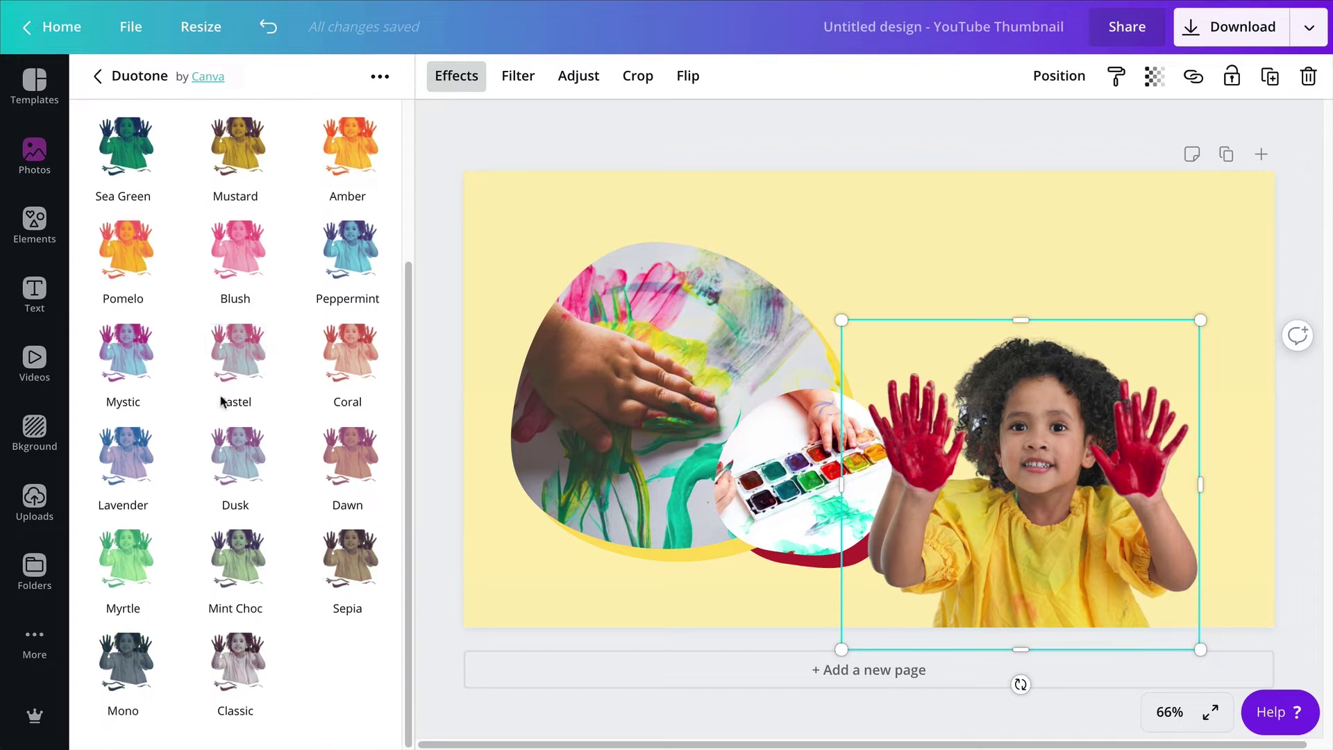
scroll(222, 396, "up", 3)
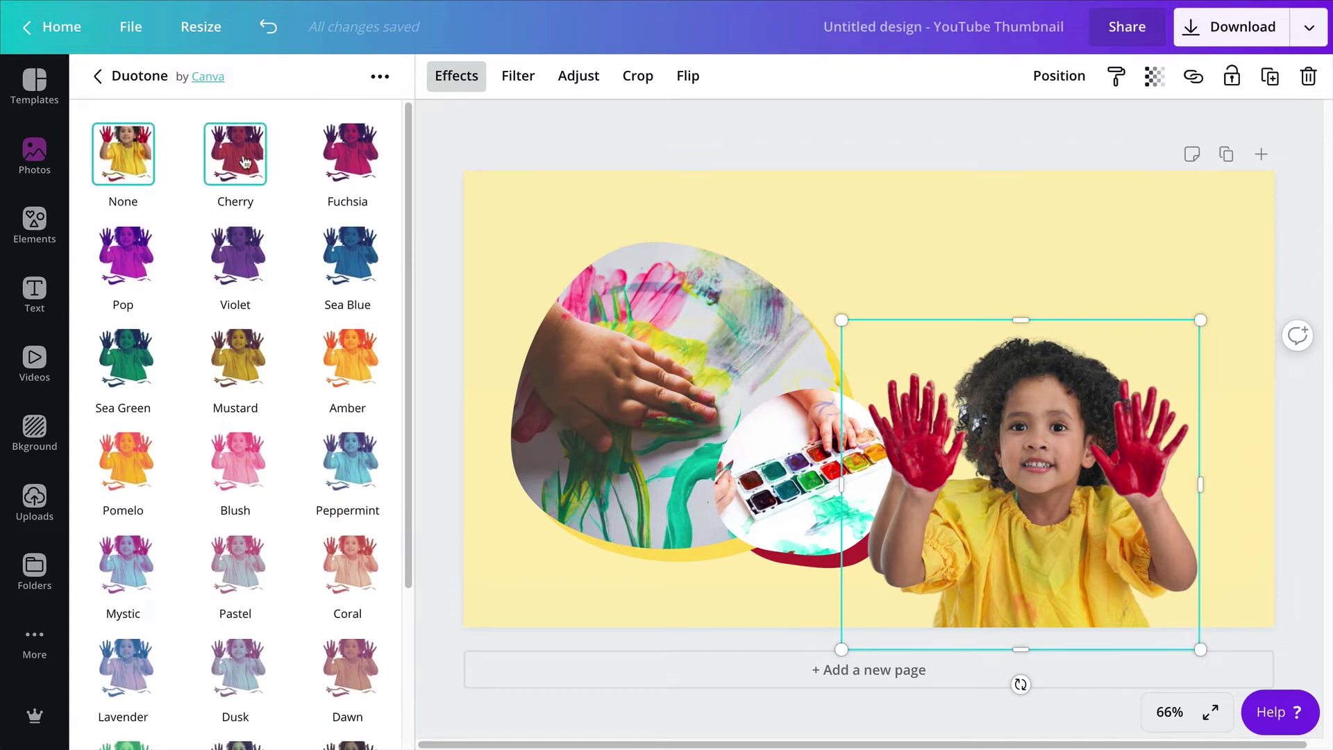
left_click(363, 161)
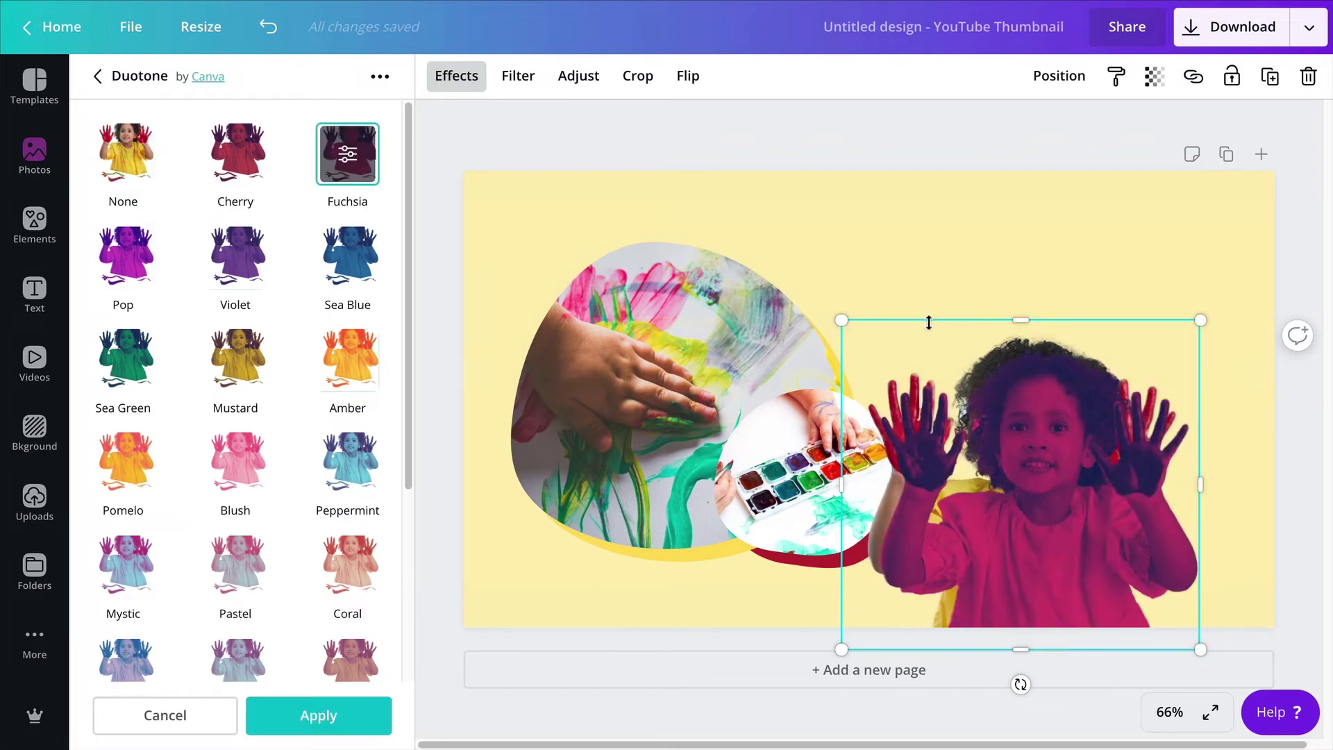
Step: Set both the highlights and the shadows of the copy's Duotone effect to white, #ffffff
left_click(350, 162)
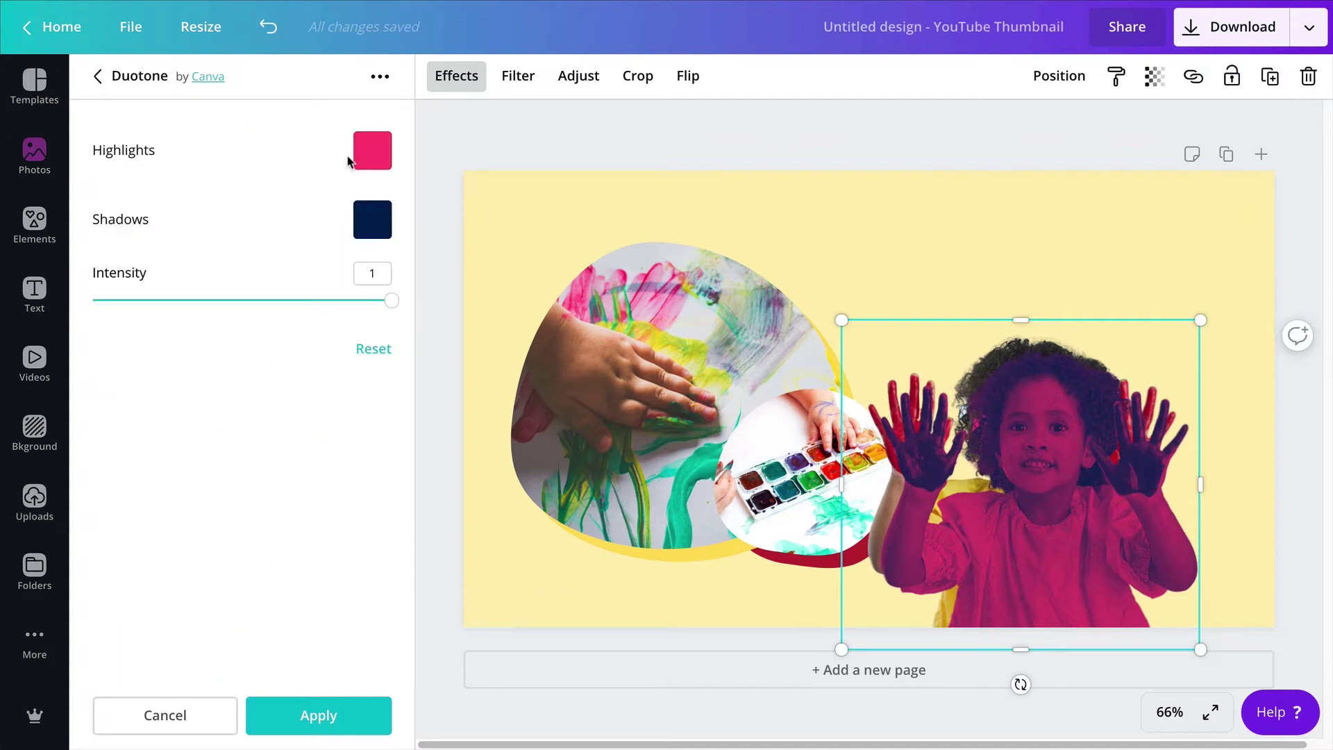
left_click(370, 154)
left_click(148, 135)
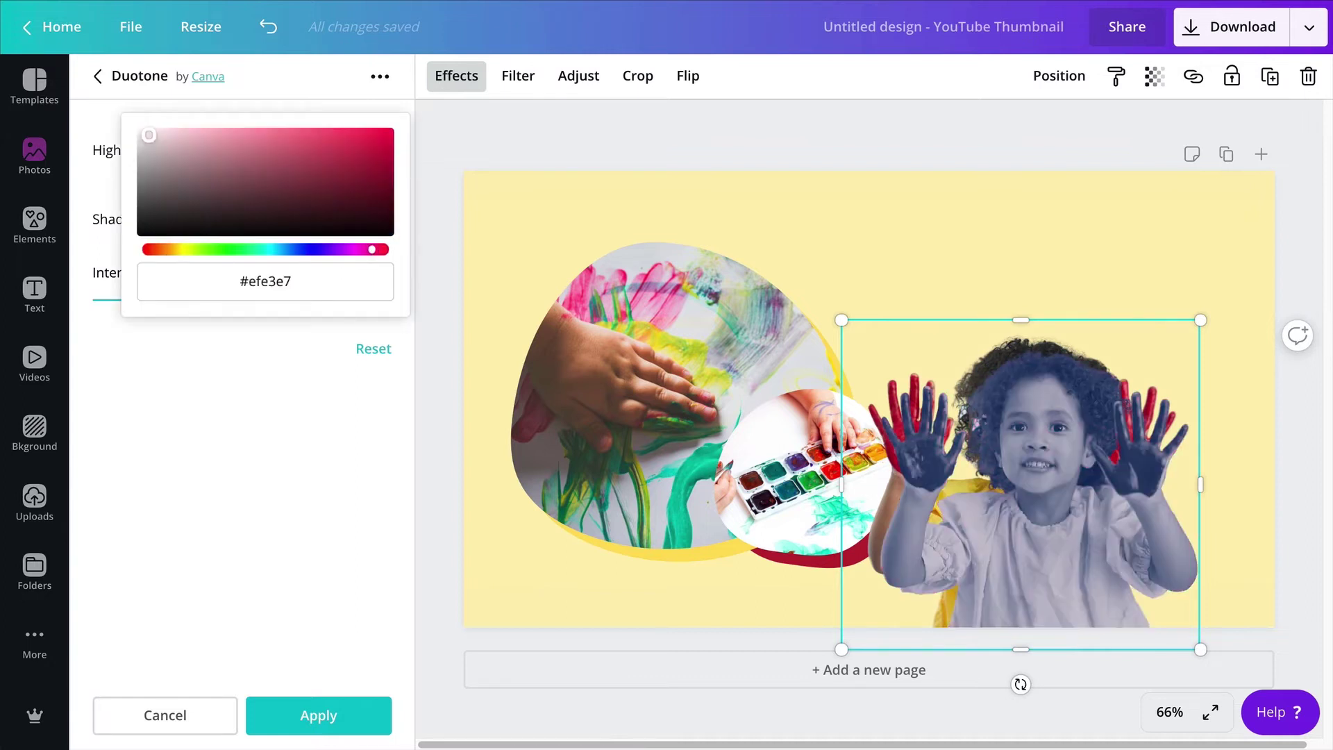
left_click_drag(149, 135, 138, 129)
left_click(303, 351)
left_click(373, 238)
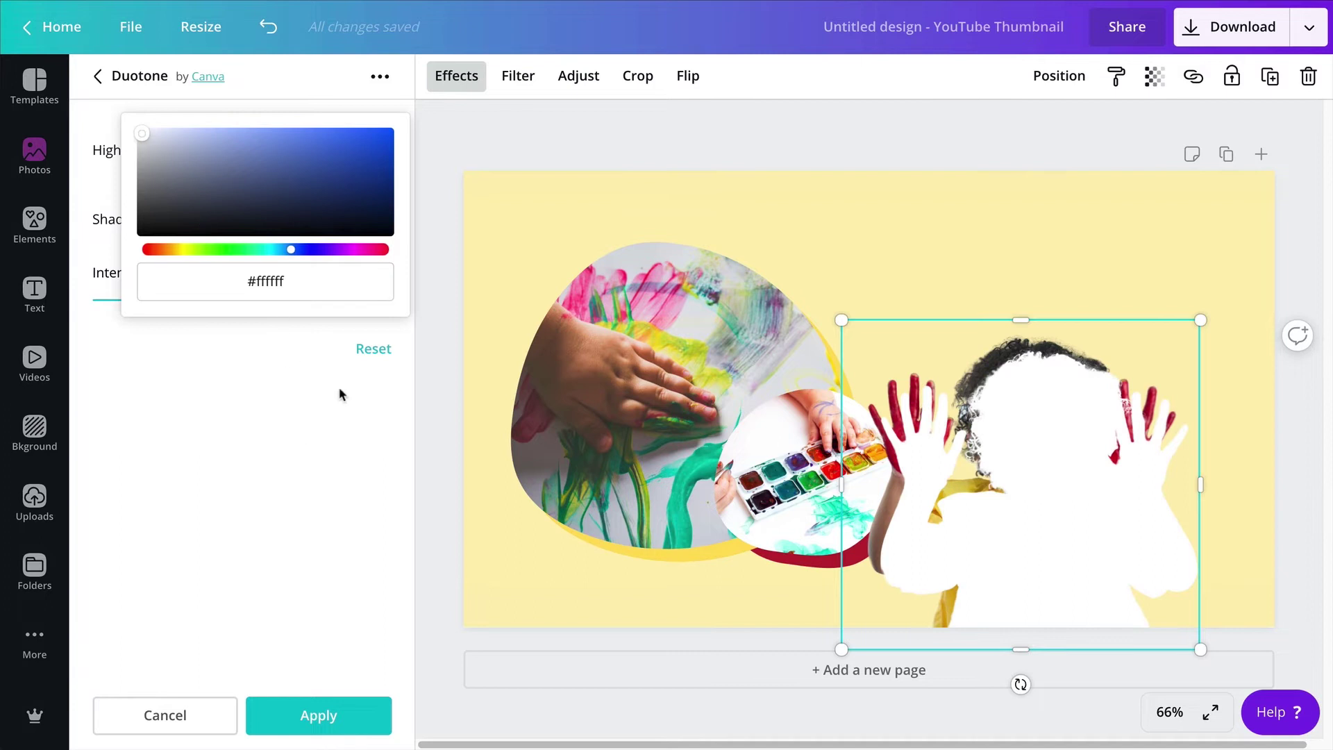
Step: Apply the white Duotone effect to the girl copy and set the copy's blur to 25
left_click(302, 436)
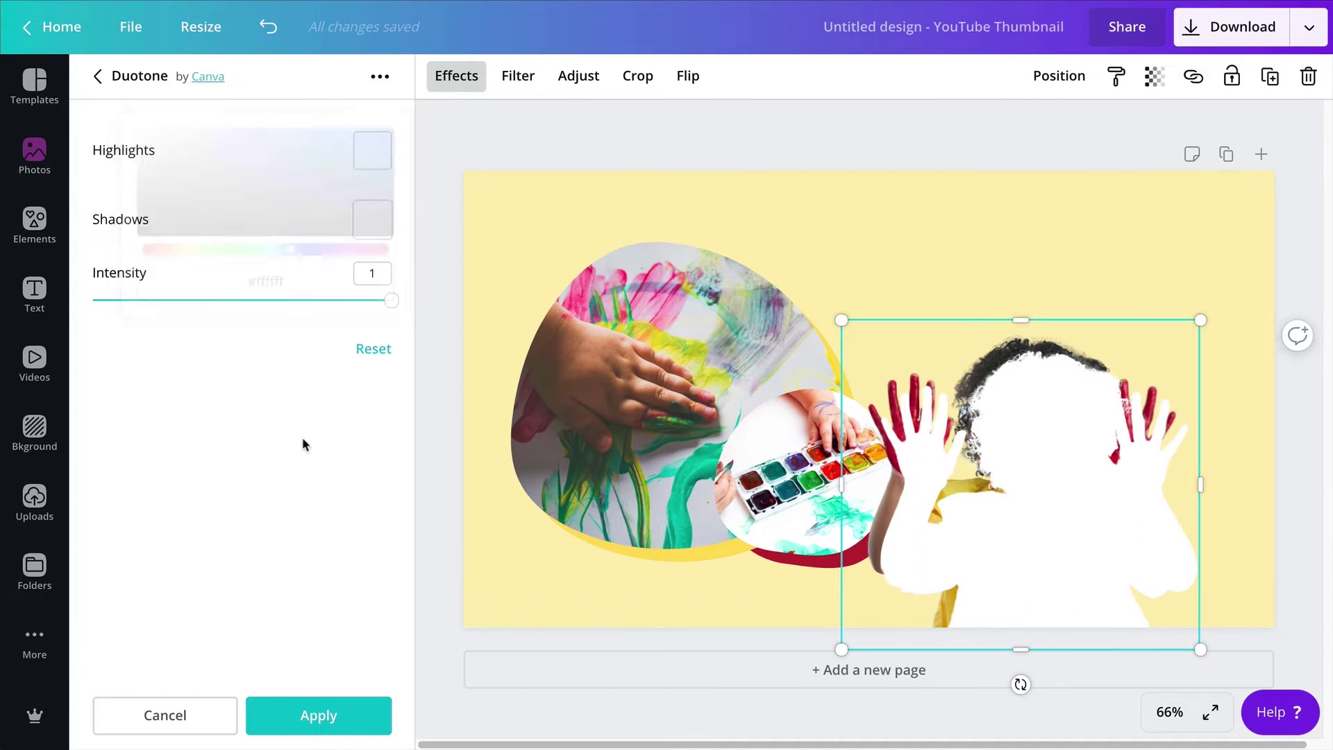
left_click(333, 715)
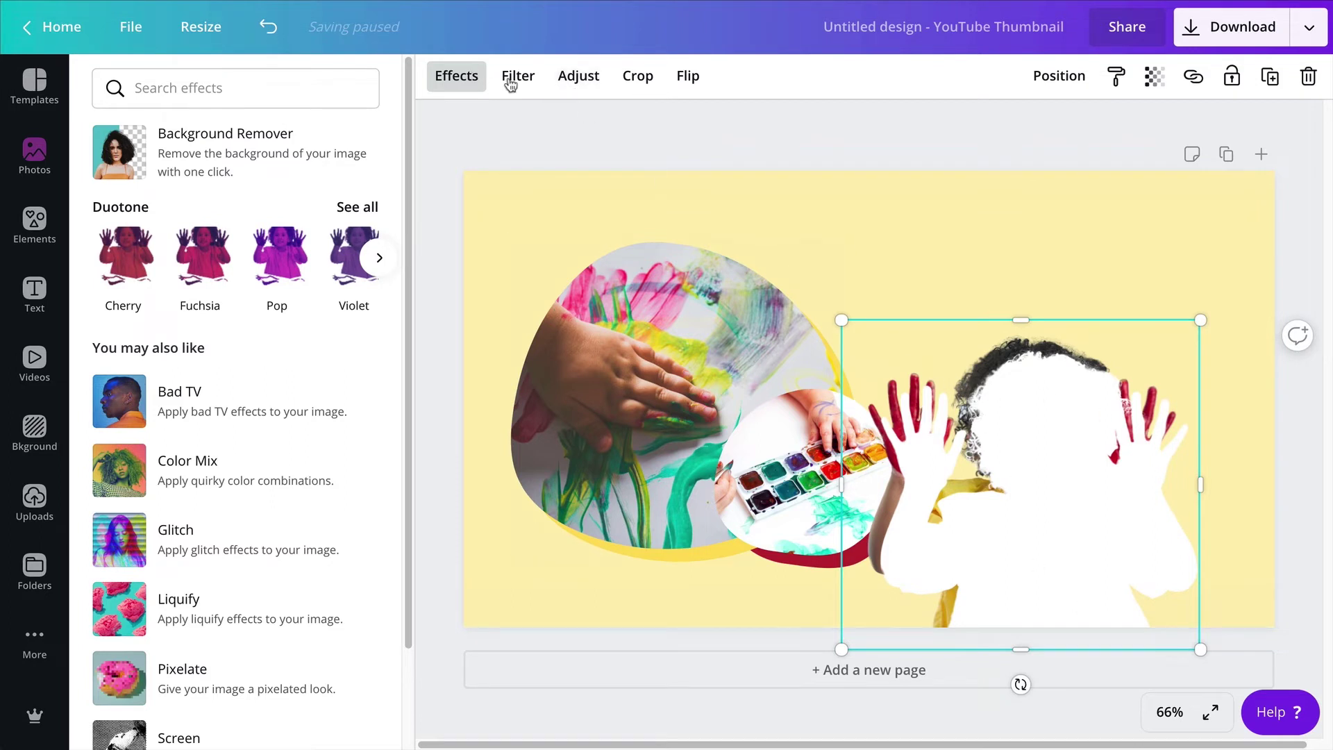
left_click(587, 82)
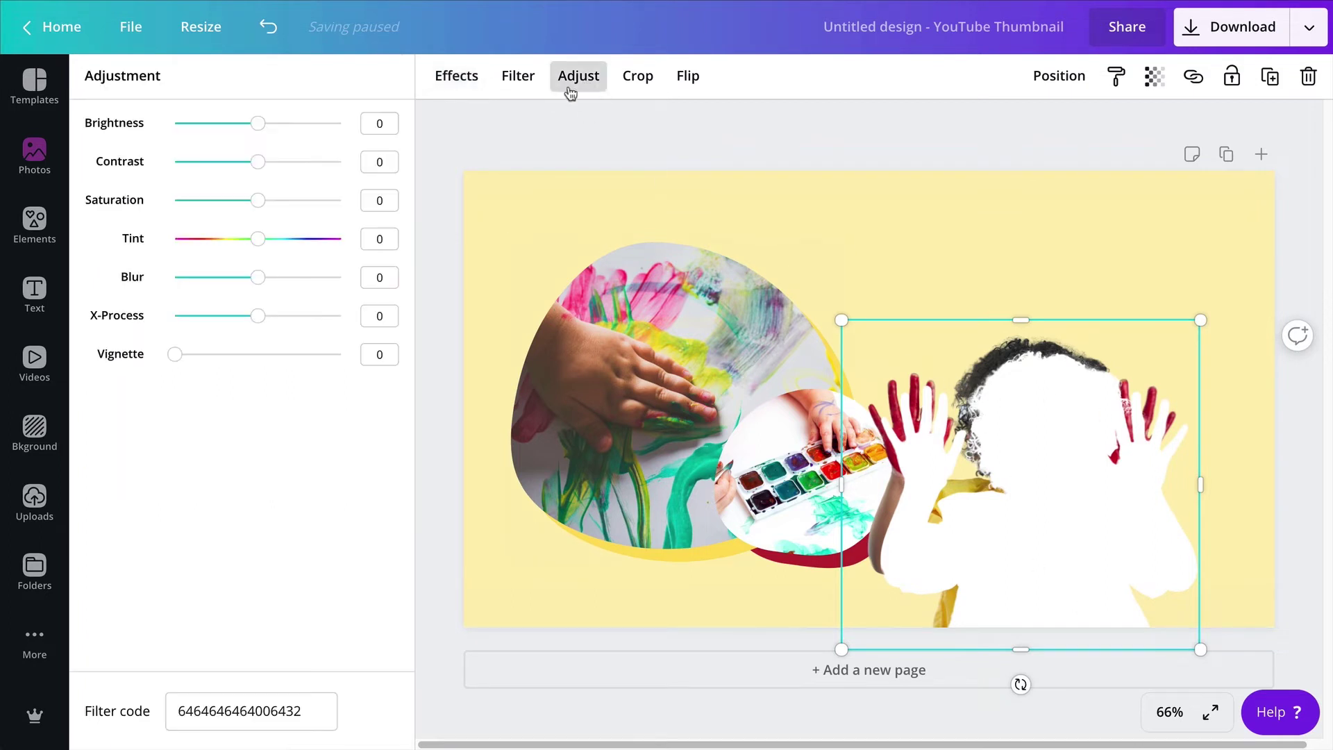
left_click_drag(262, 280, 278, 277)
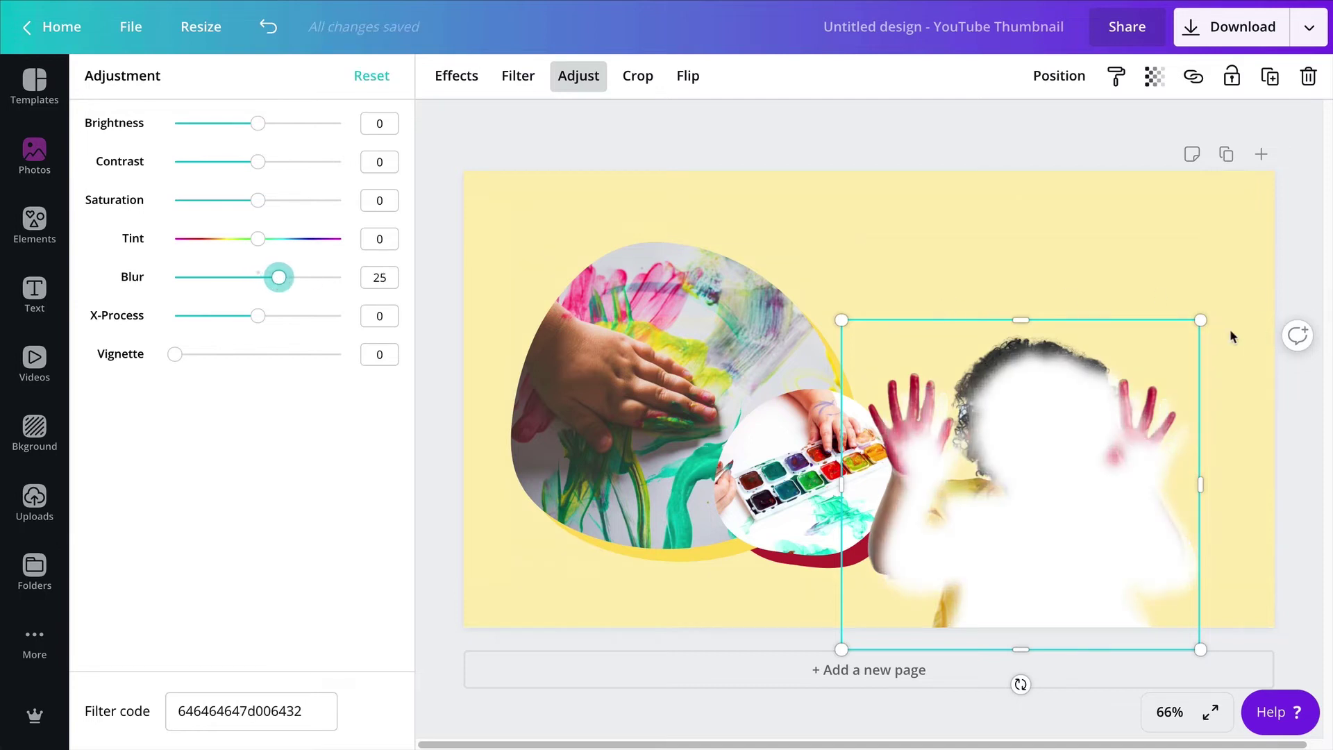
Step: Enlarge the blurred white silhouette slightly, center it over the girl cutout and send it backward behind her
left_click_drag(1201, 319, 1210, 307)
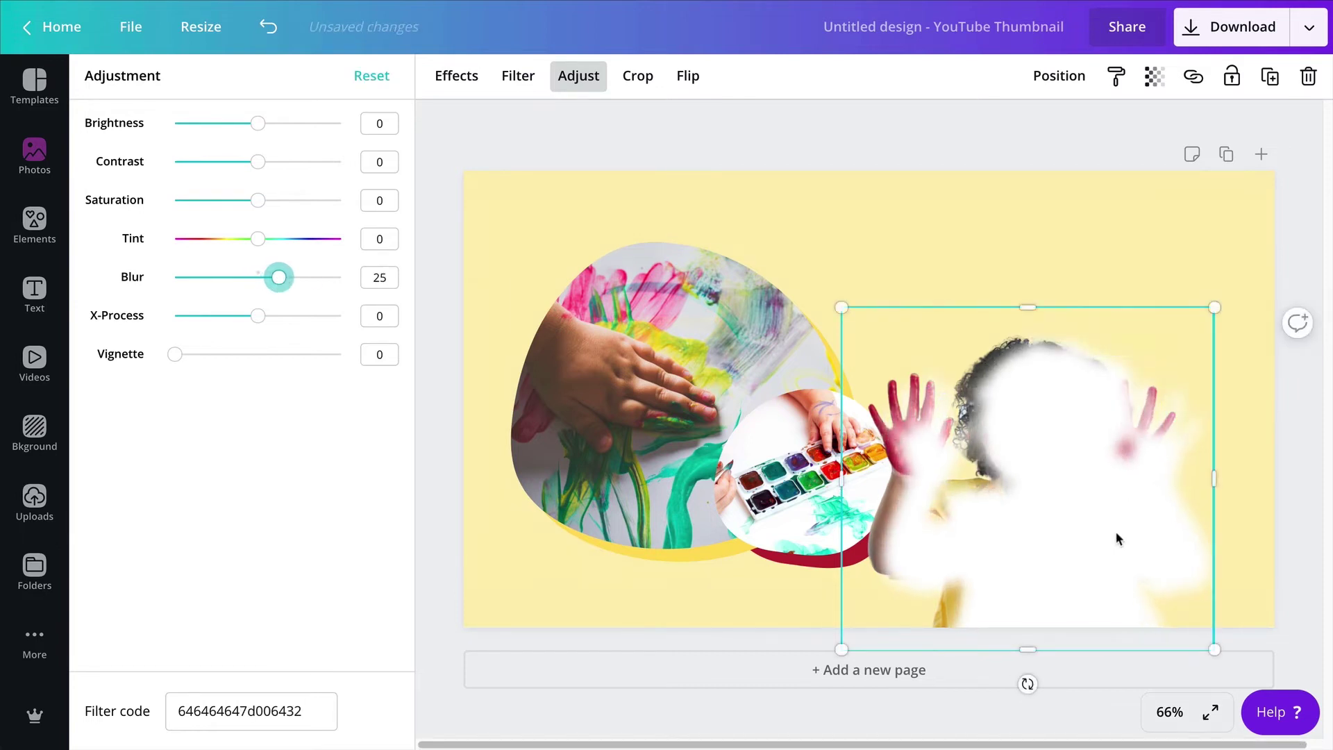
left_click_drag(1092, 532, 1094, 534)
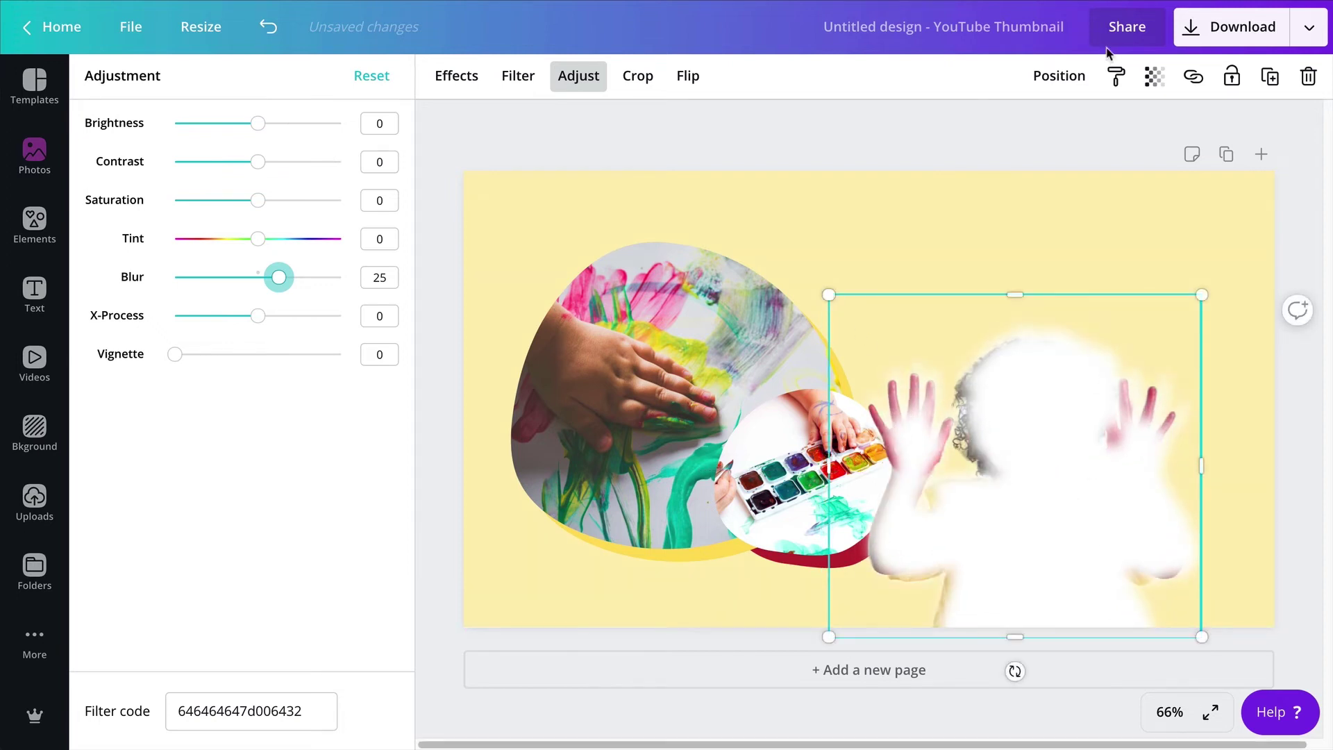
left_click(1063, 79)
left_click(1015, 140)
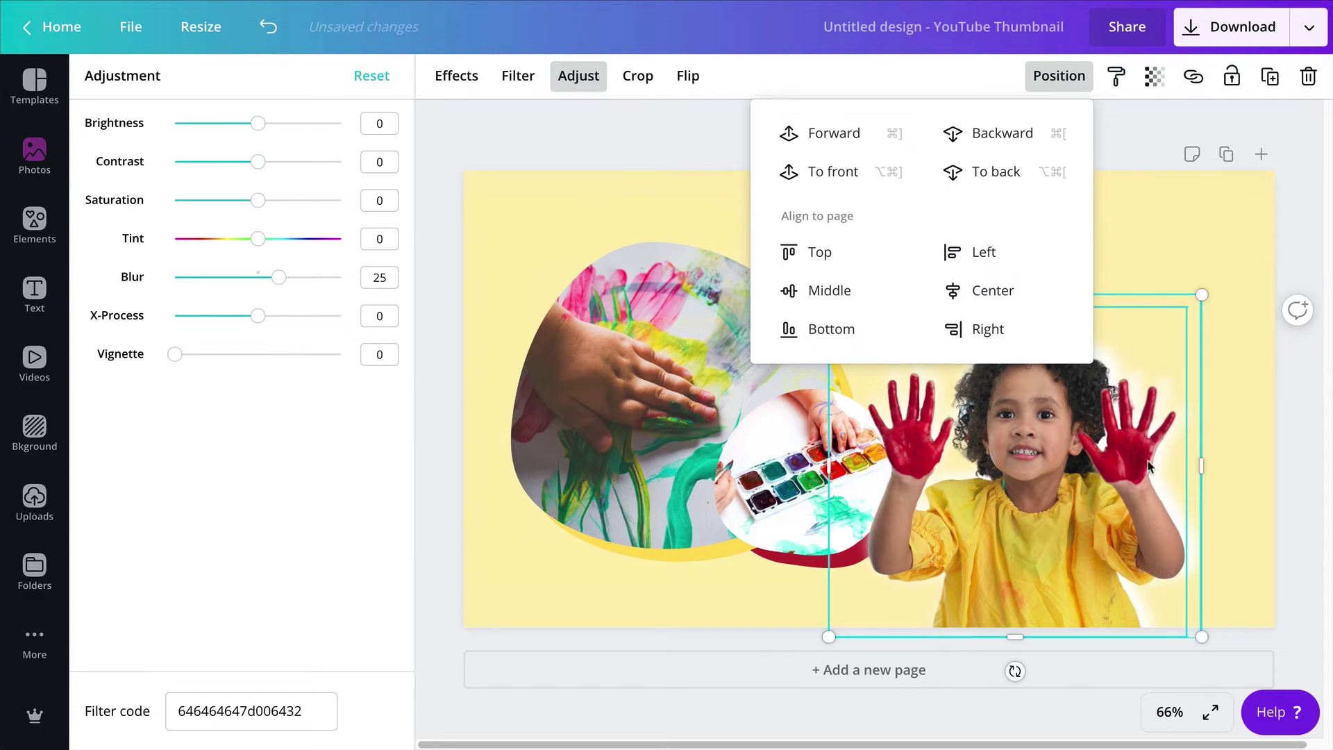
left_click(877, 85)
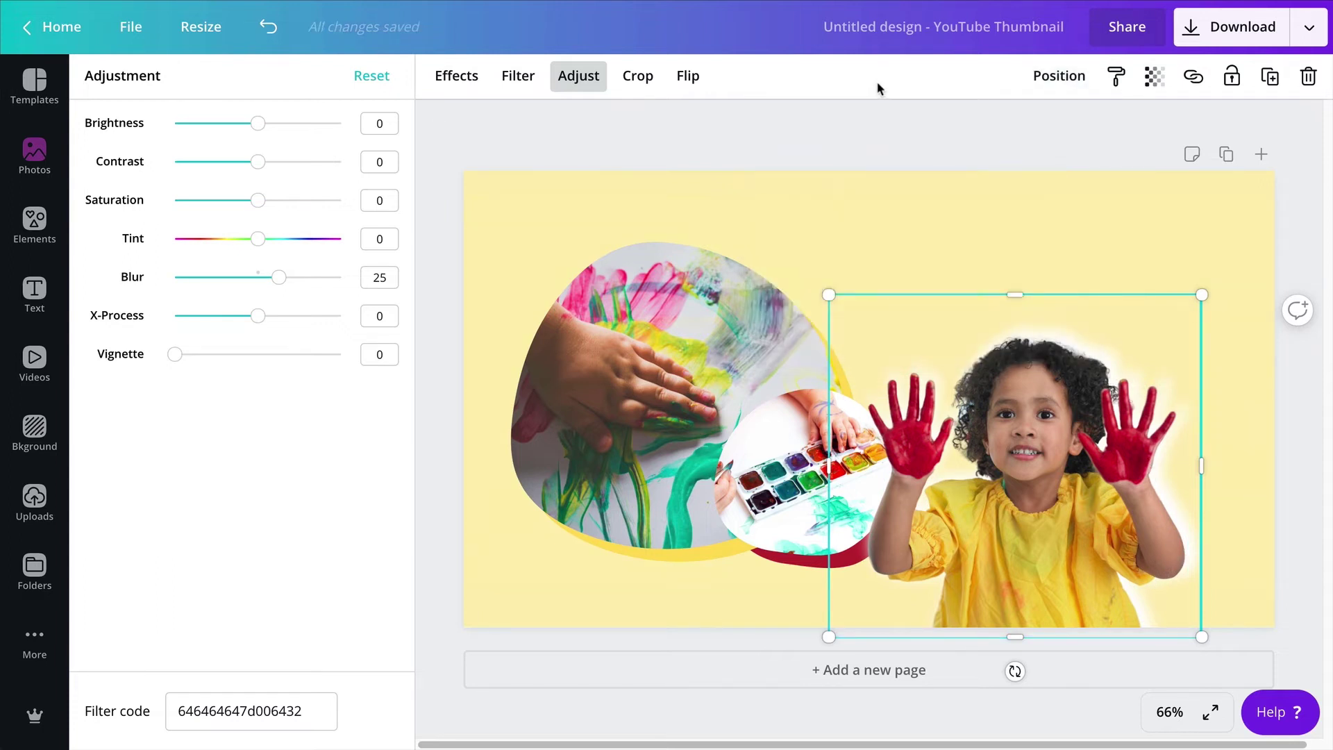
Step: Duplicate the blurred white silhouette, line the copy up with the girl and send it one layer backward
left_click(1271, 78)
left_click_drag(1098, 506, 1081, 492)
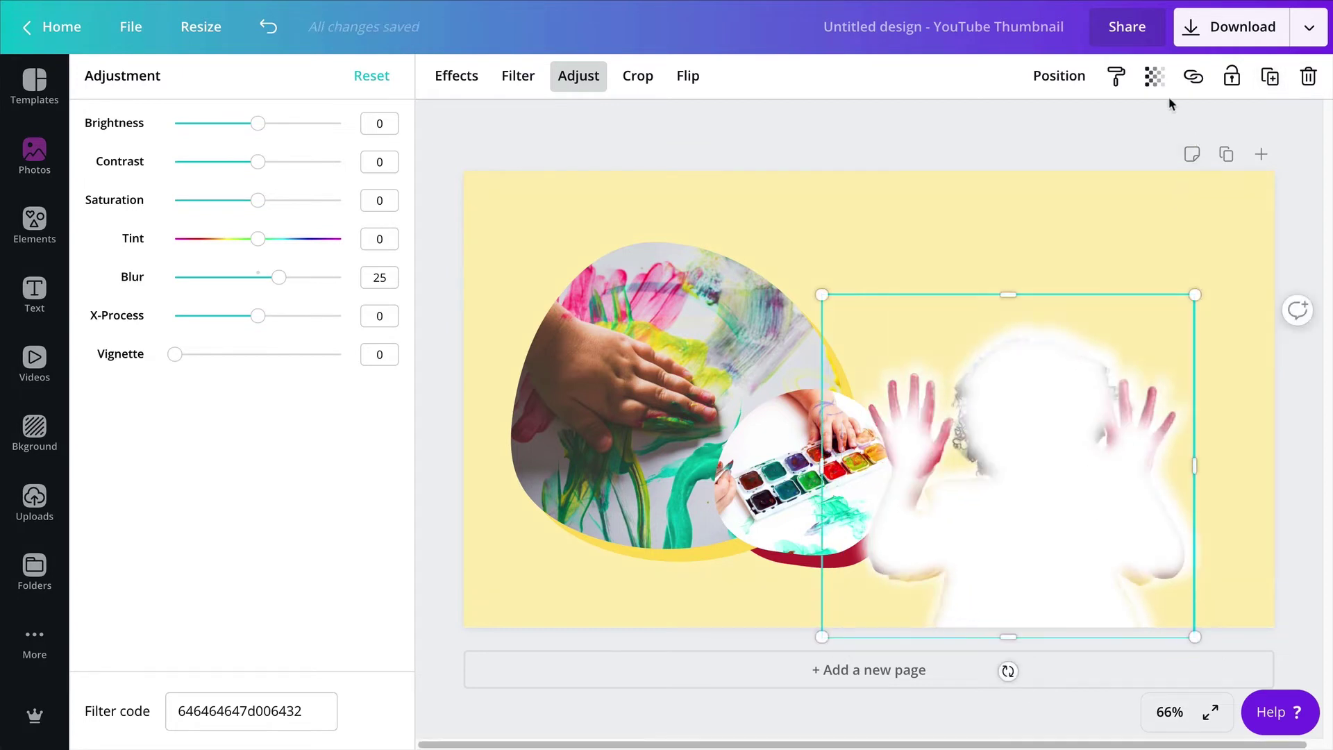
left_click(1058, 76)
left_click(1003, 134)
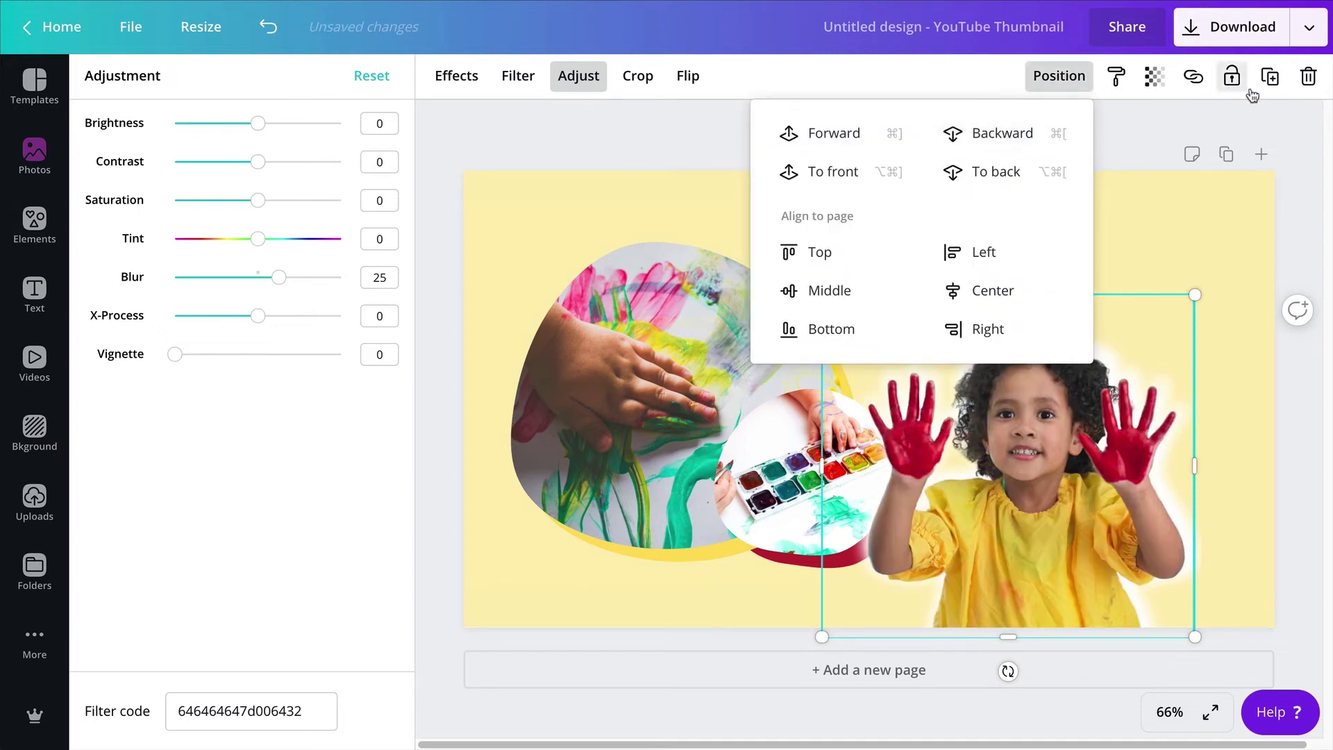
Step: Add a third blurred white silhouette, shifted slightly to the girl's left side, and move it behind her cutout
left_click(1271, 78)
left_click_drag(1062, 479, 1050, 479)
left_click(1069, 78)
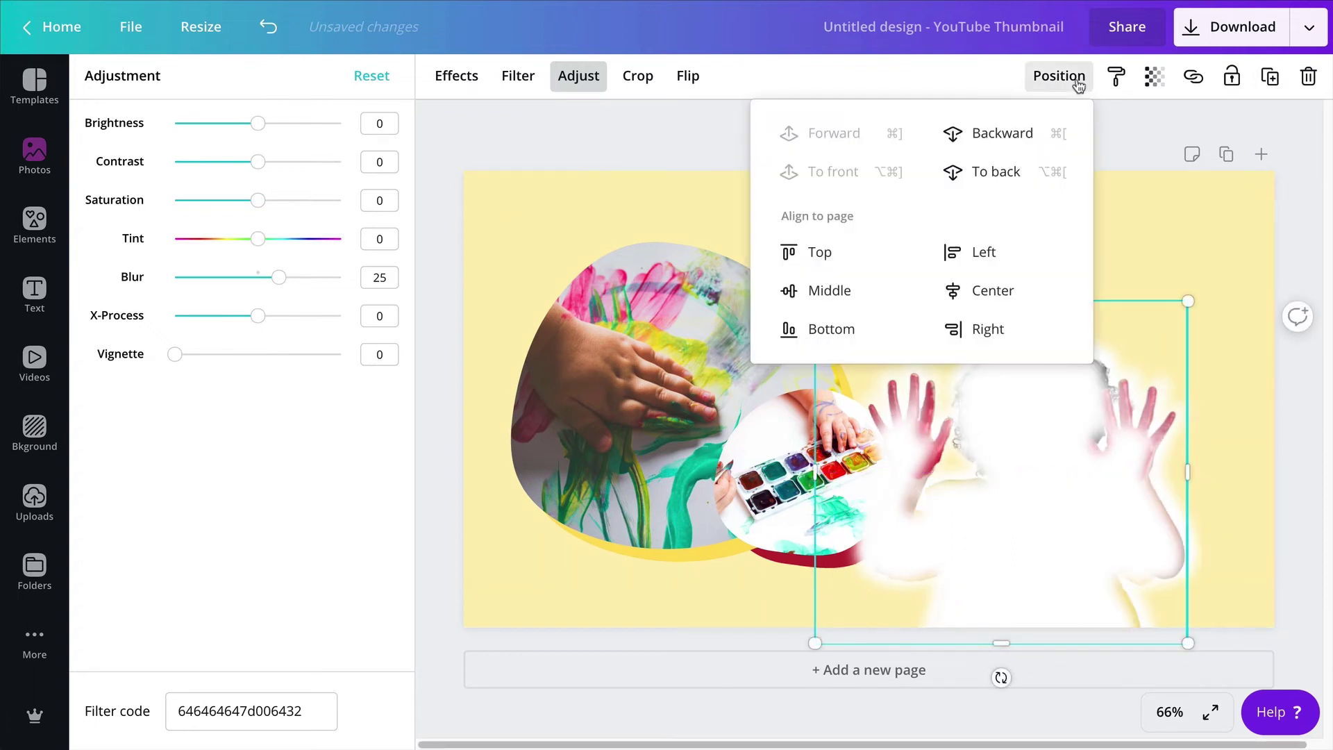
left_click(1019, 142)
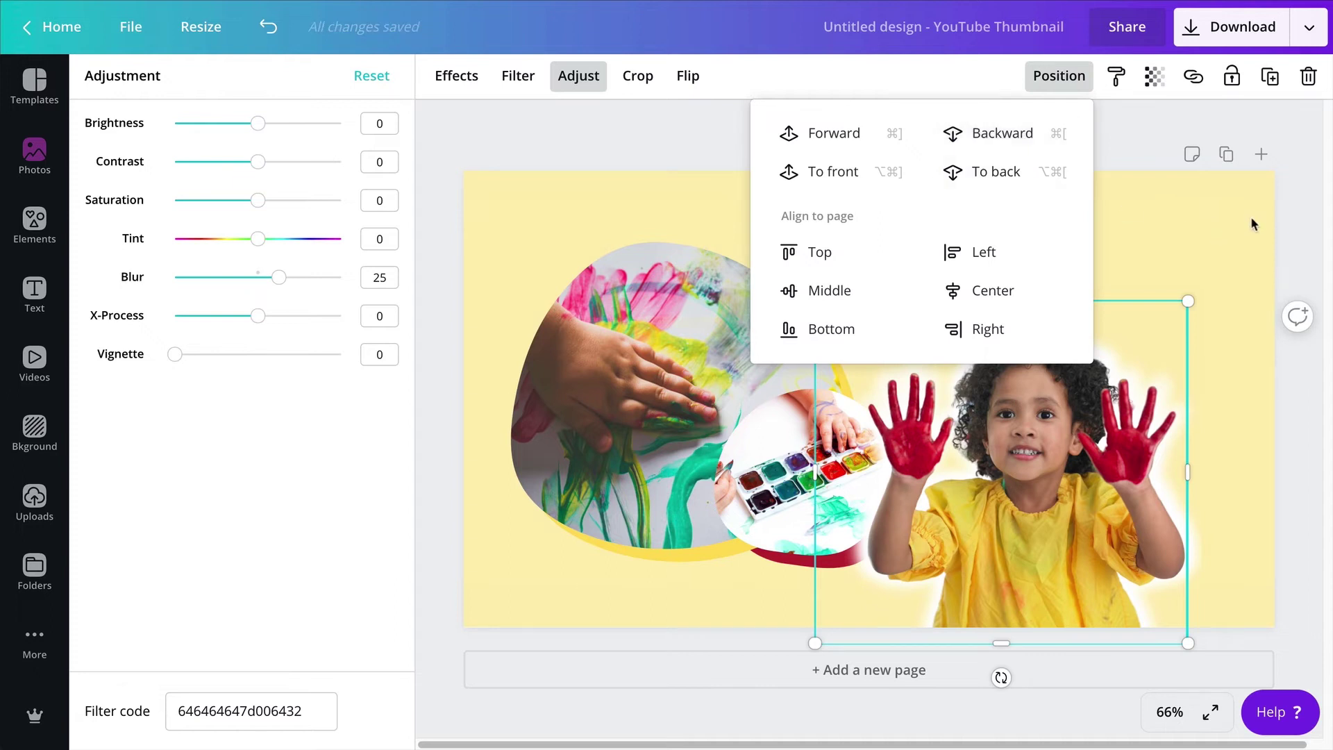
left_click(1255, 215)
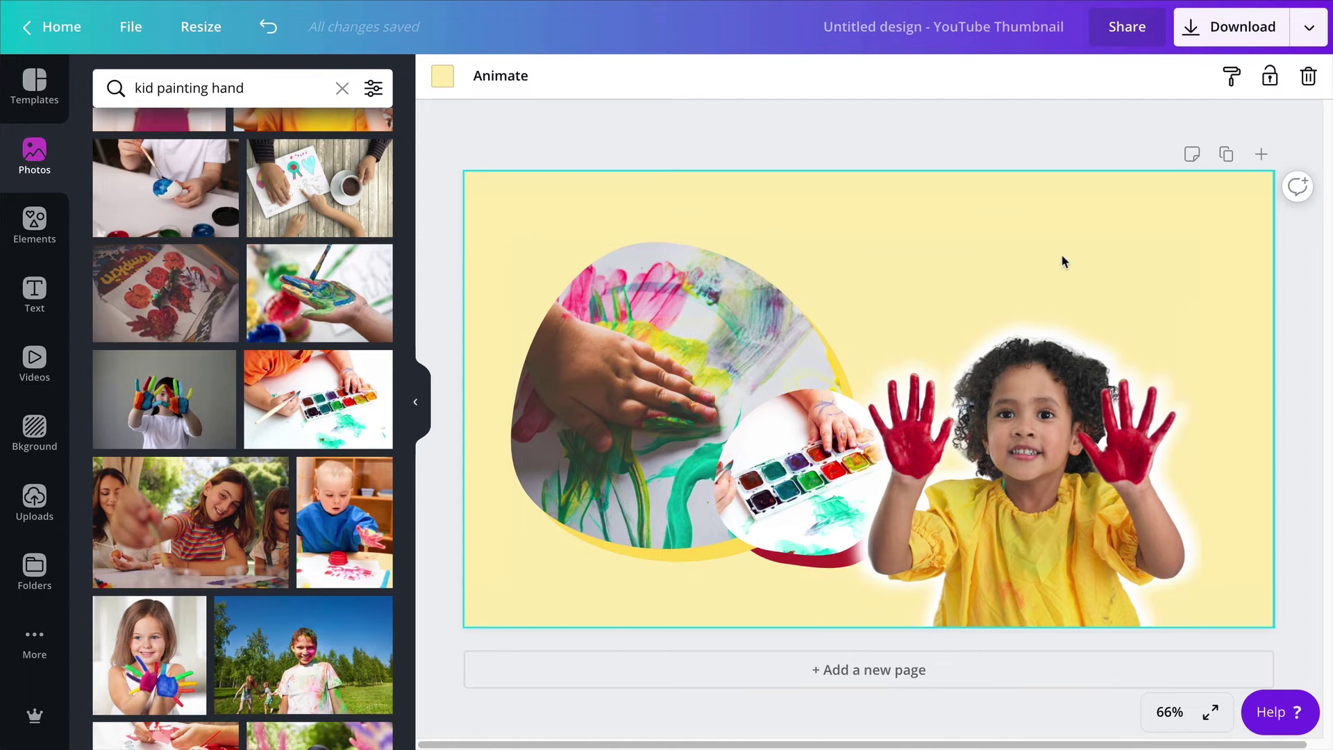
Step: Add a text box above the girl's head reading "Bored?"
key("t")
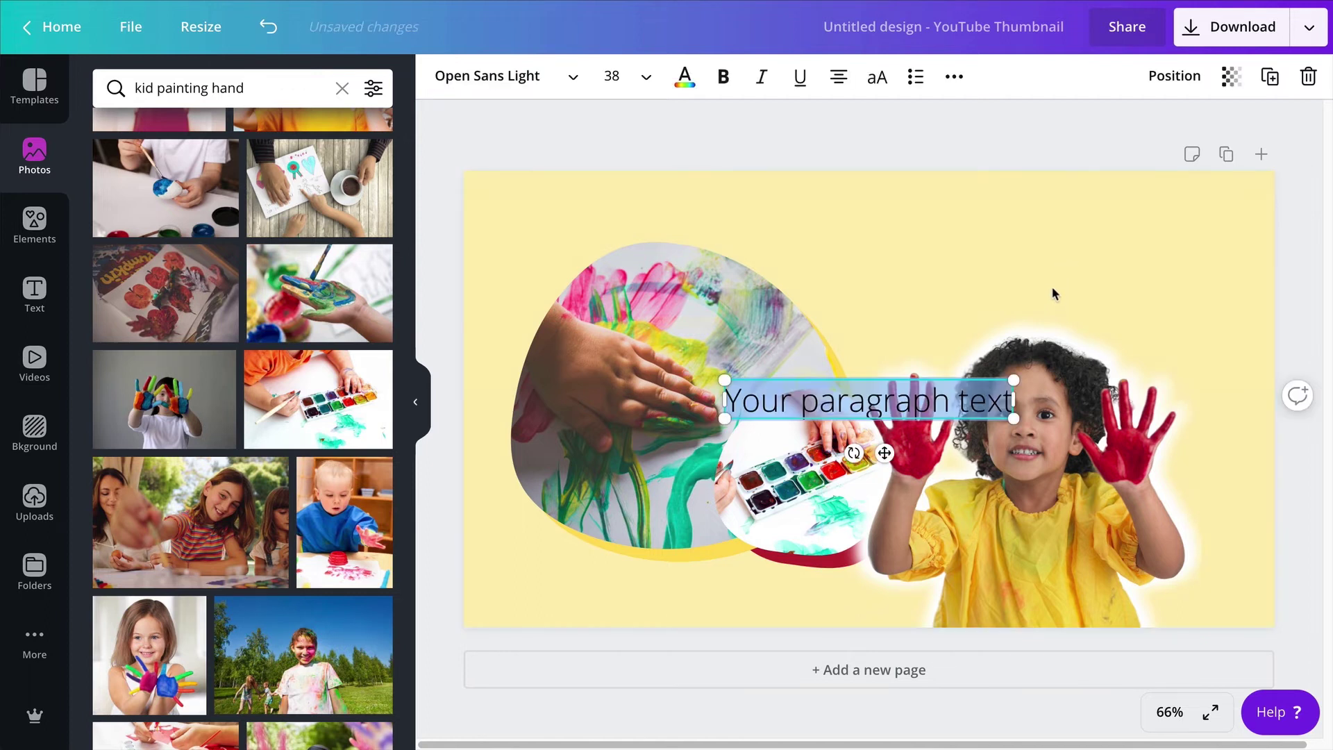
left_click_drag(937, 308, 1025, 246)
left_click(1014, 241)
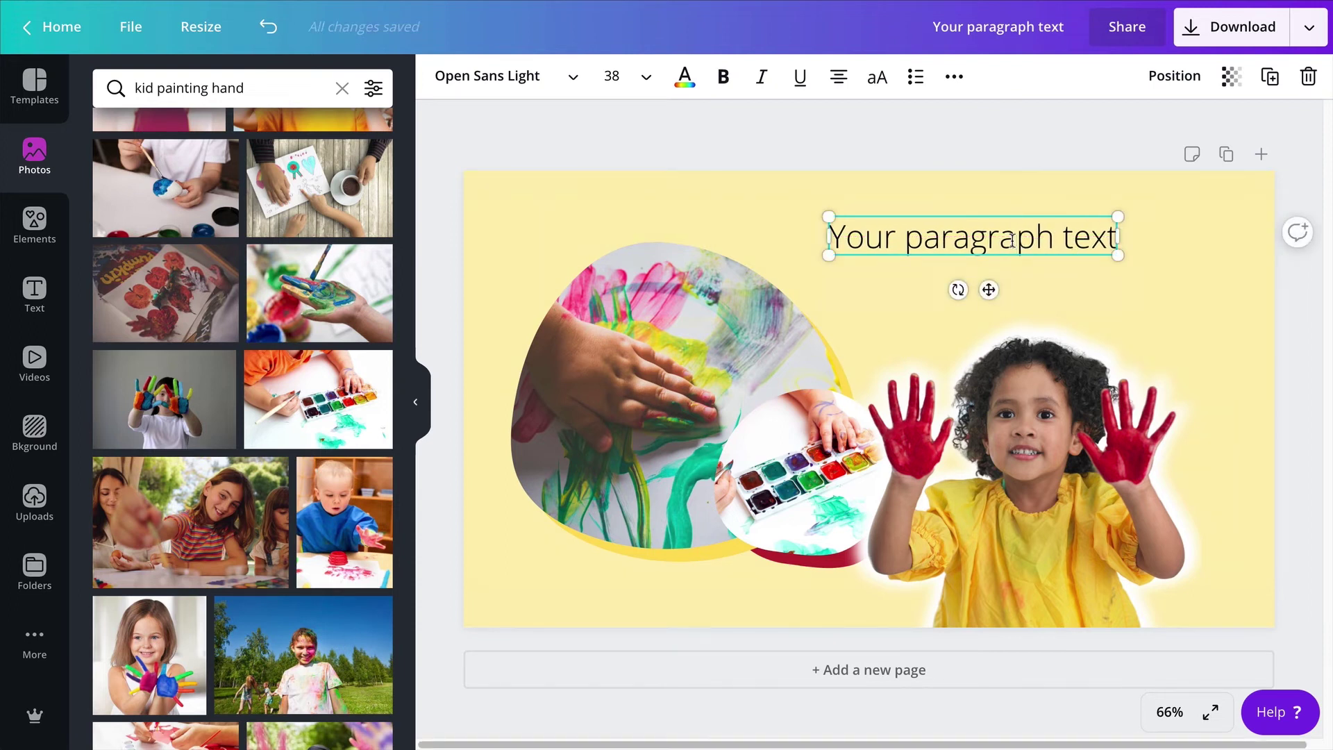
key("ctrl+a")
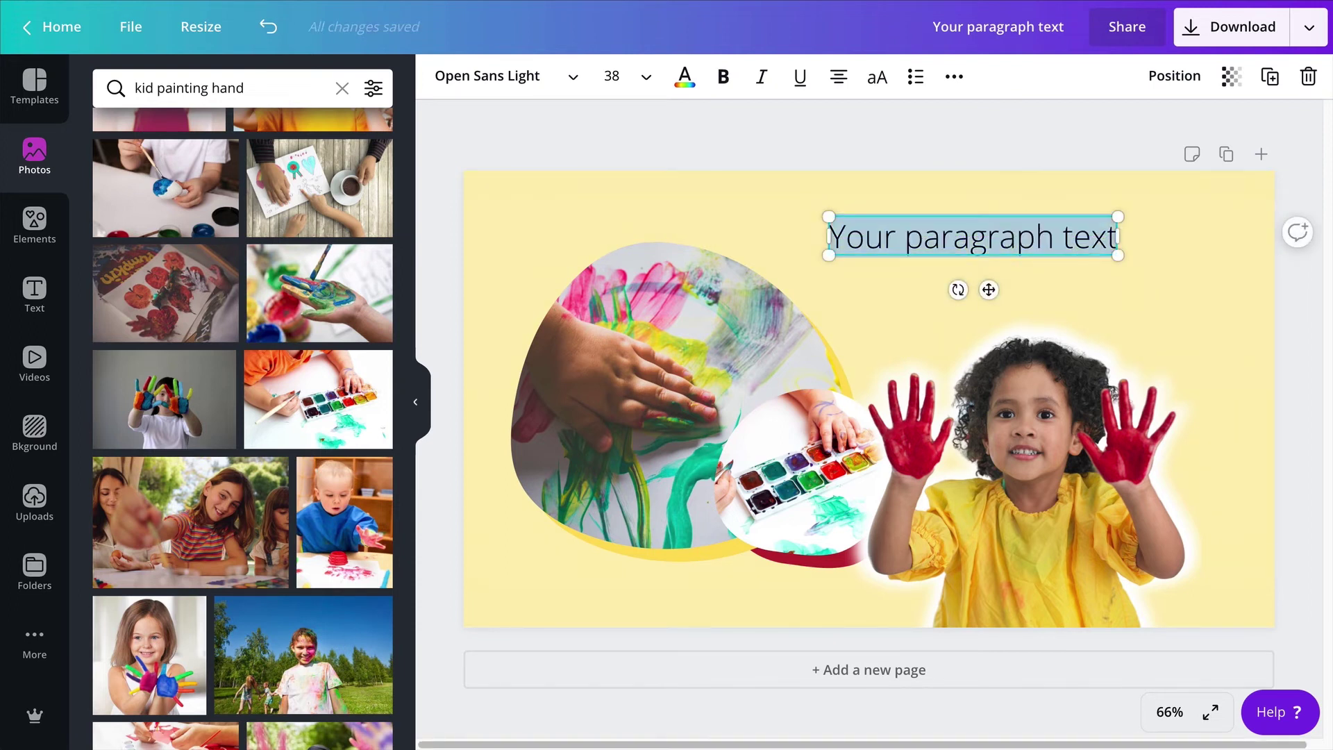
type("Bored")
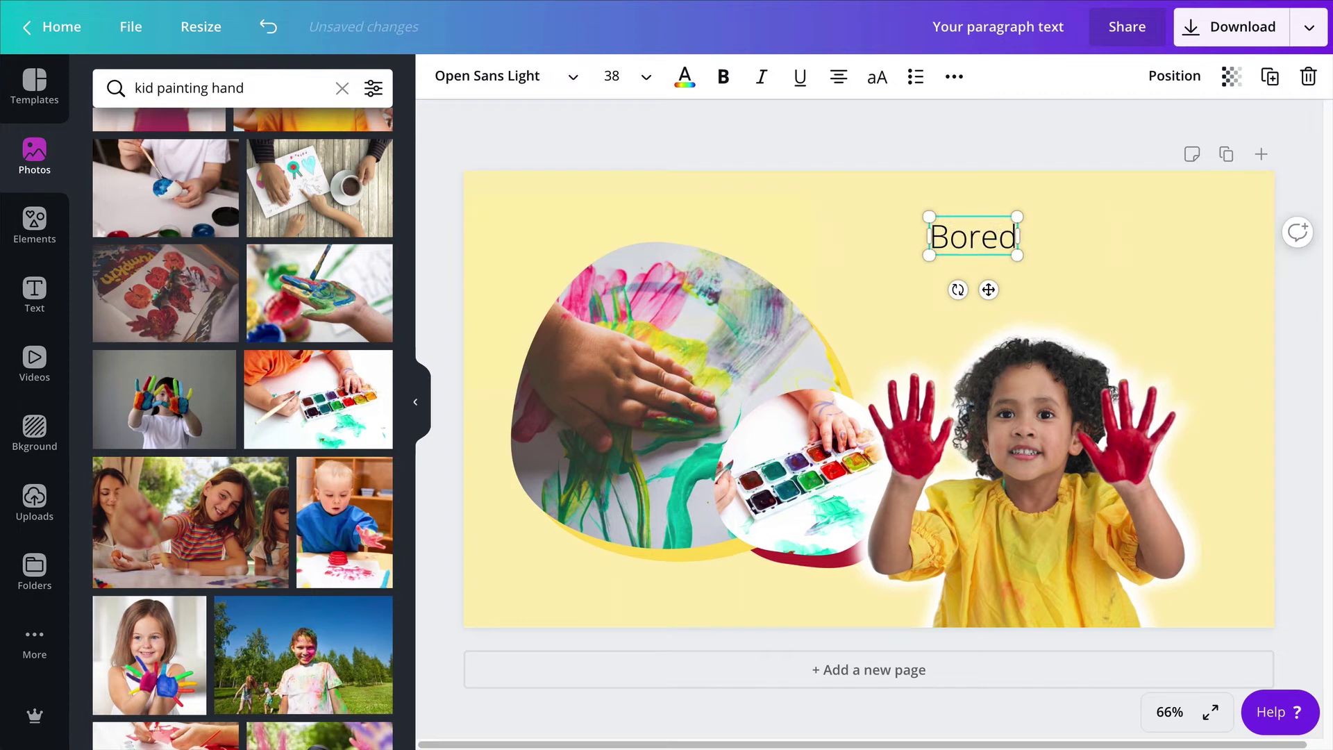
type("?")
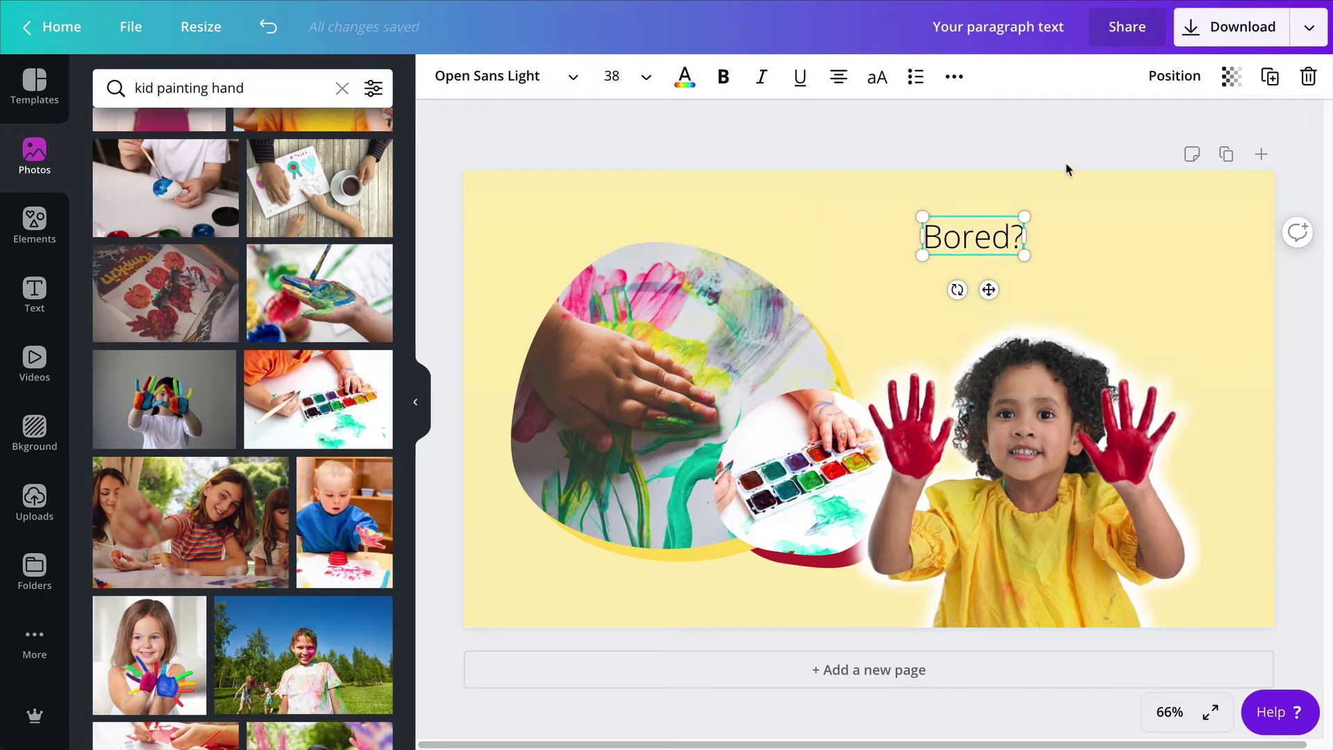
Step: Enlarge the "Bored?" text to size 86.1 and shift it slightly up above the girl
left_click_drag(1025, 256, 1153, 304)
left_click(1171, 242)
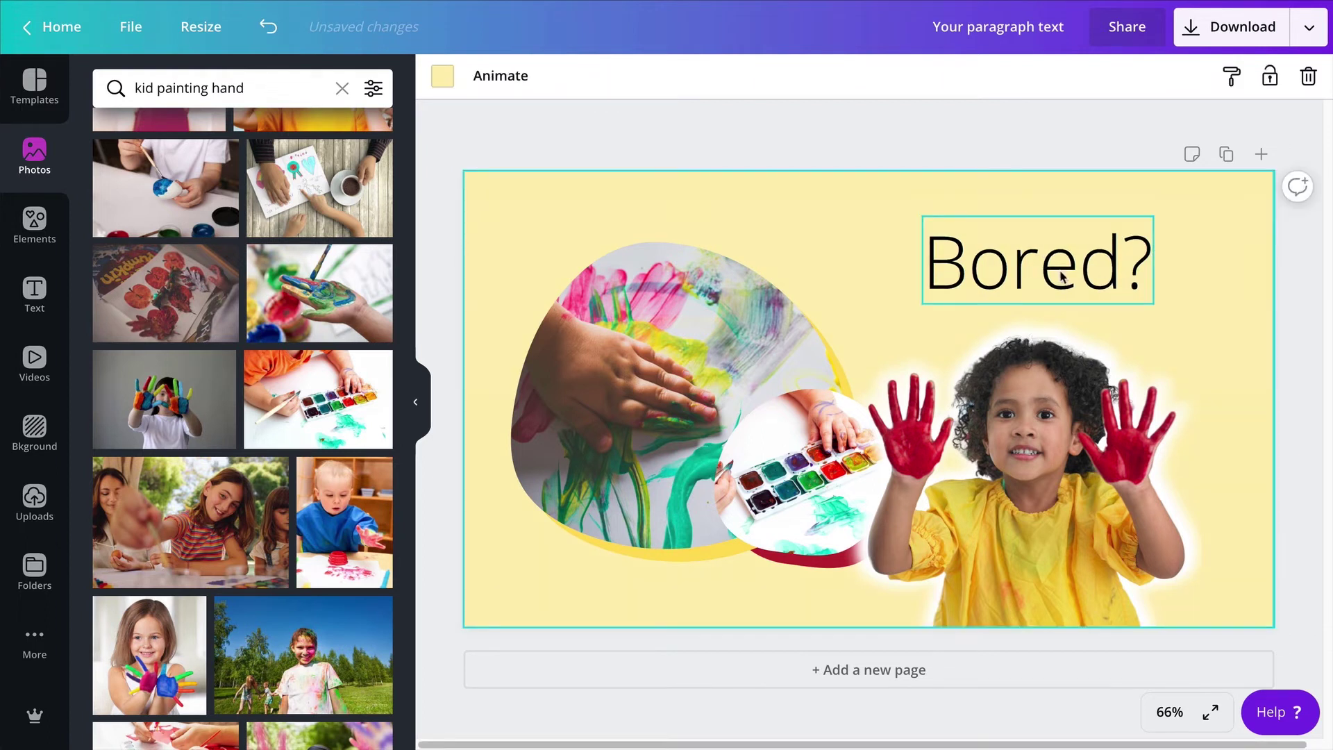
mouse_move(1060, 272)
left_mouse_down()
mouse_move(1068, 254)
mouse_move(1056, 261)
left_mouse_up()
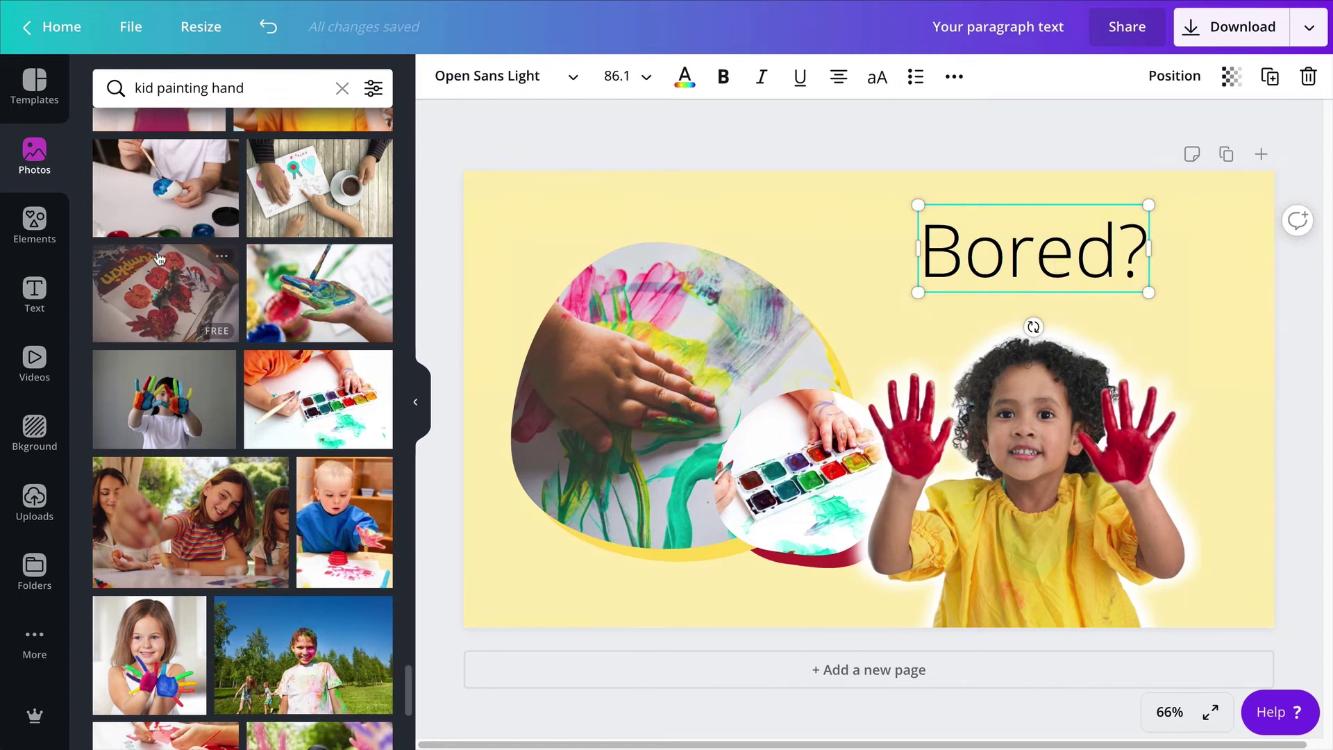
Step: Search the fonts for "sifo" and change the "Bored?" text to Sifonn
left_click(521, 79)
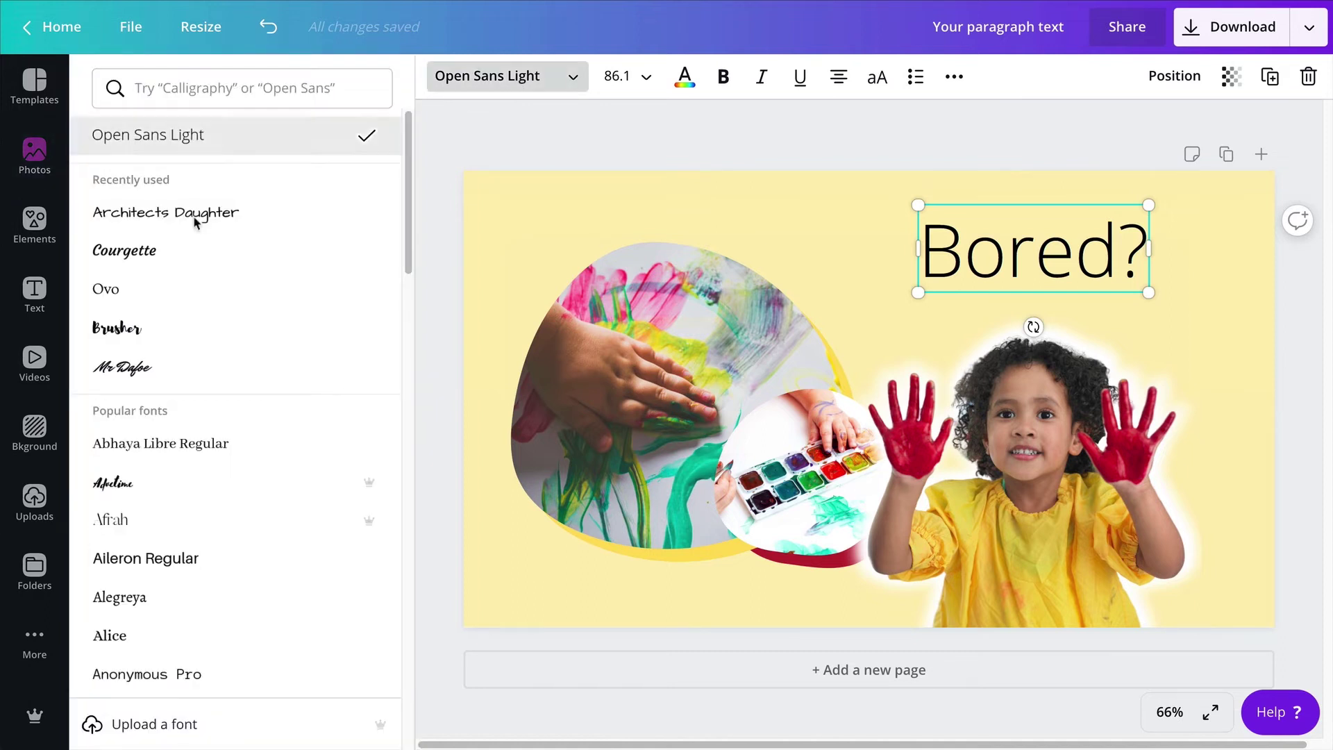
left_click(167, 88)
type("sifo")
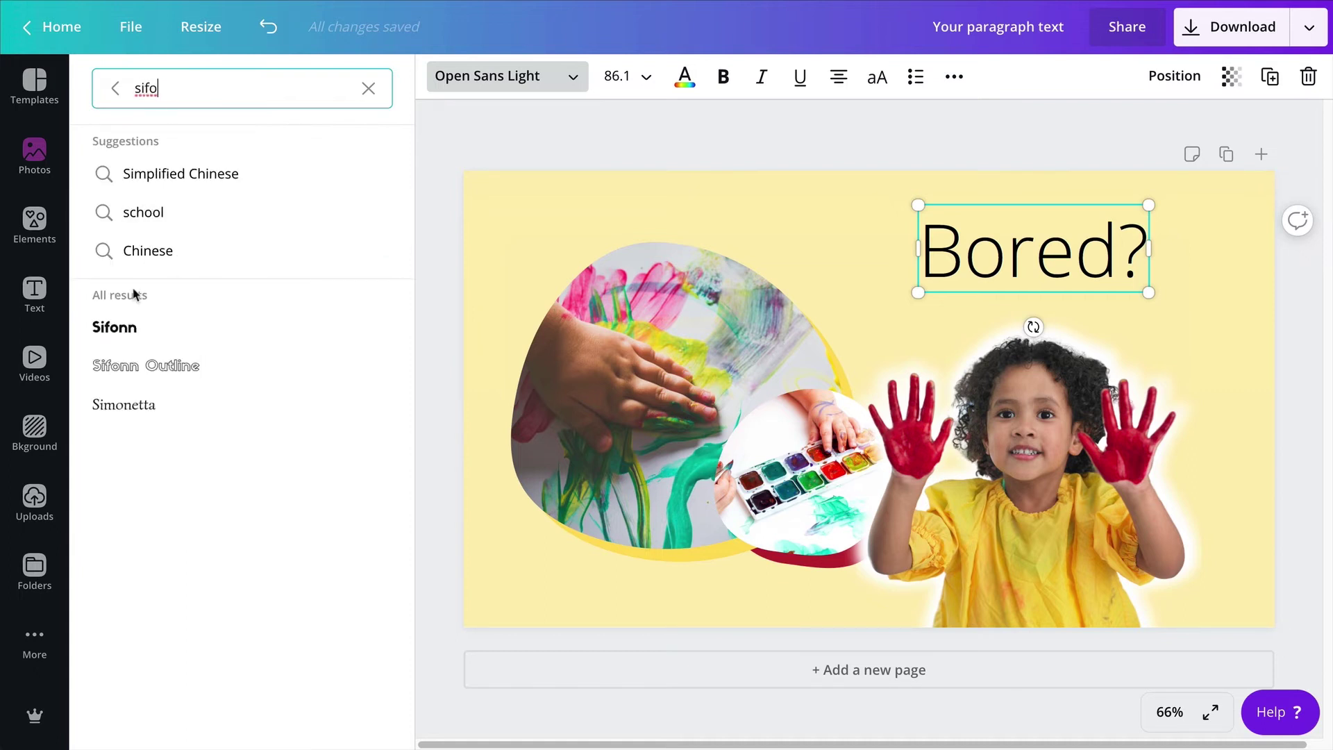
left_click(118, 327)
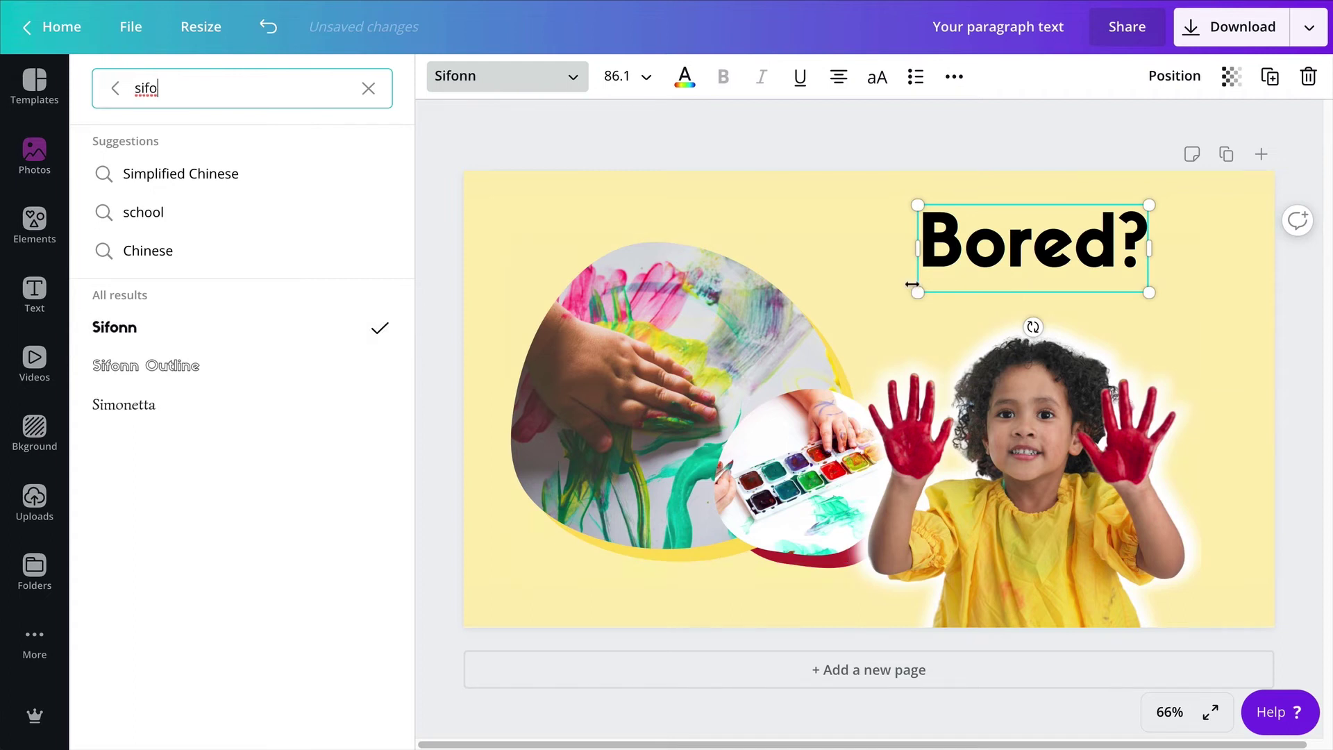
Step: Enlarge the "Bored?" text toward the photo blobs and set its font size to 120
left_click_drag(910, 300, 835, 329)
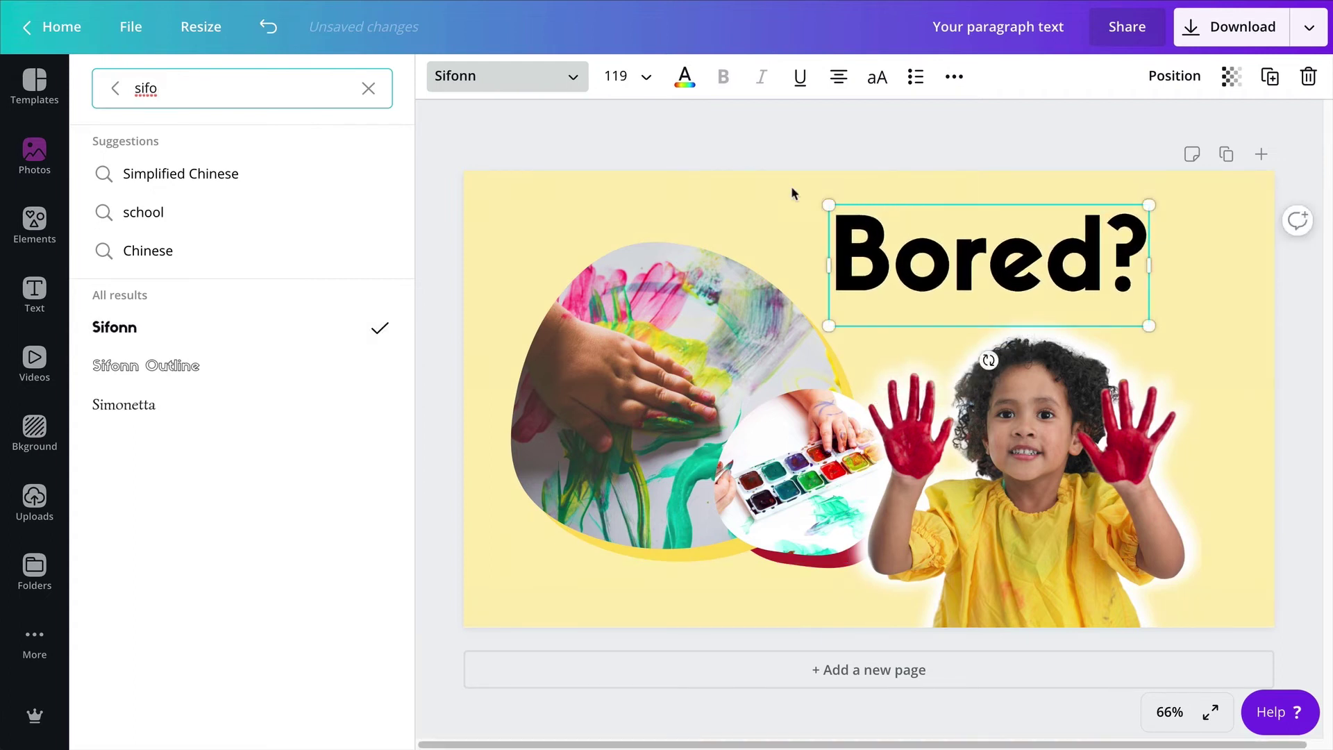
left_click(617, 76)
type("120")
key("Return")
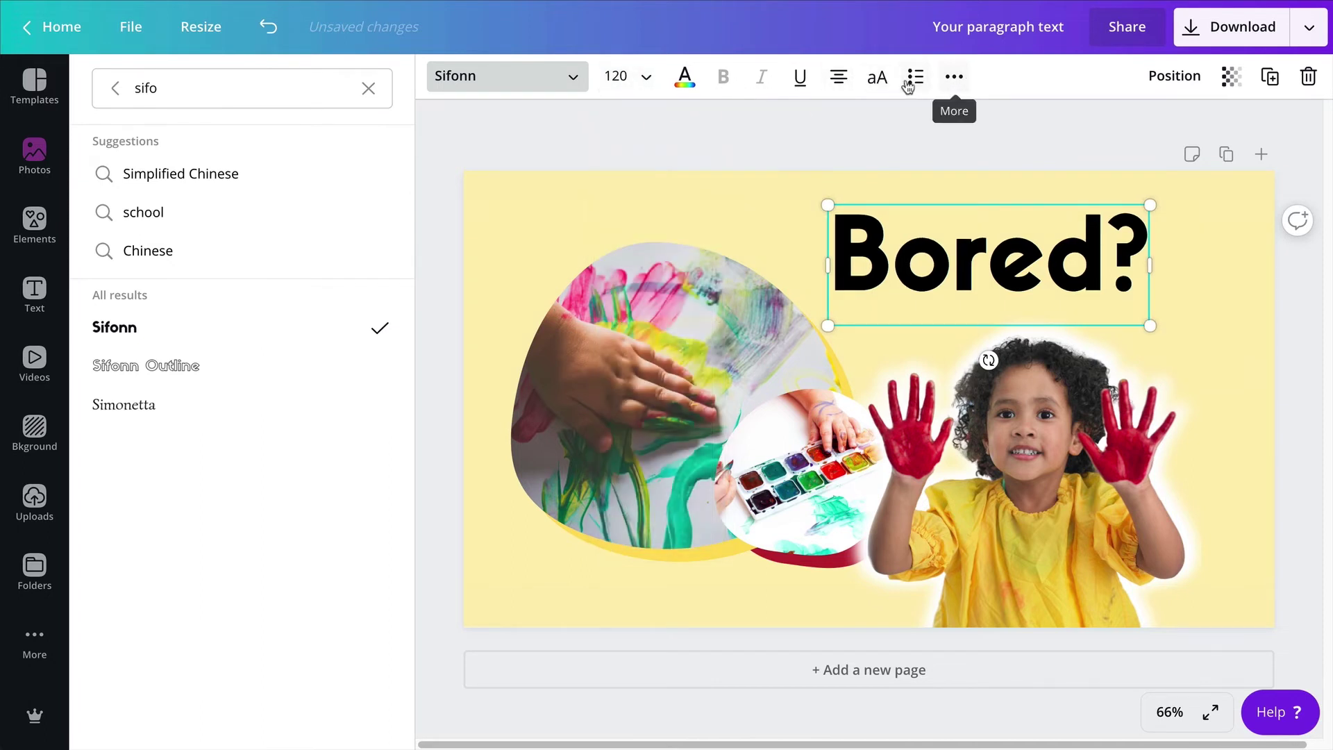
Step: Tighten the letter spacing of the "Bored?" text to -18
left_click(950, 77)
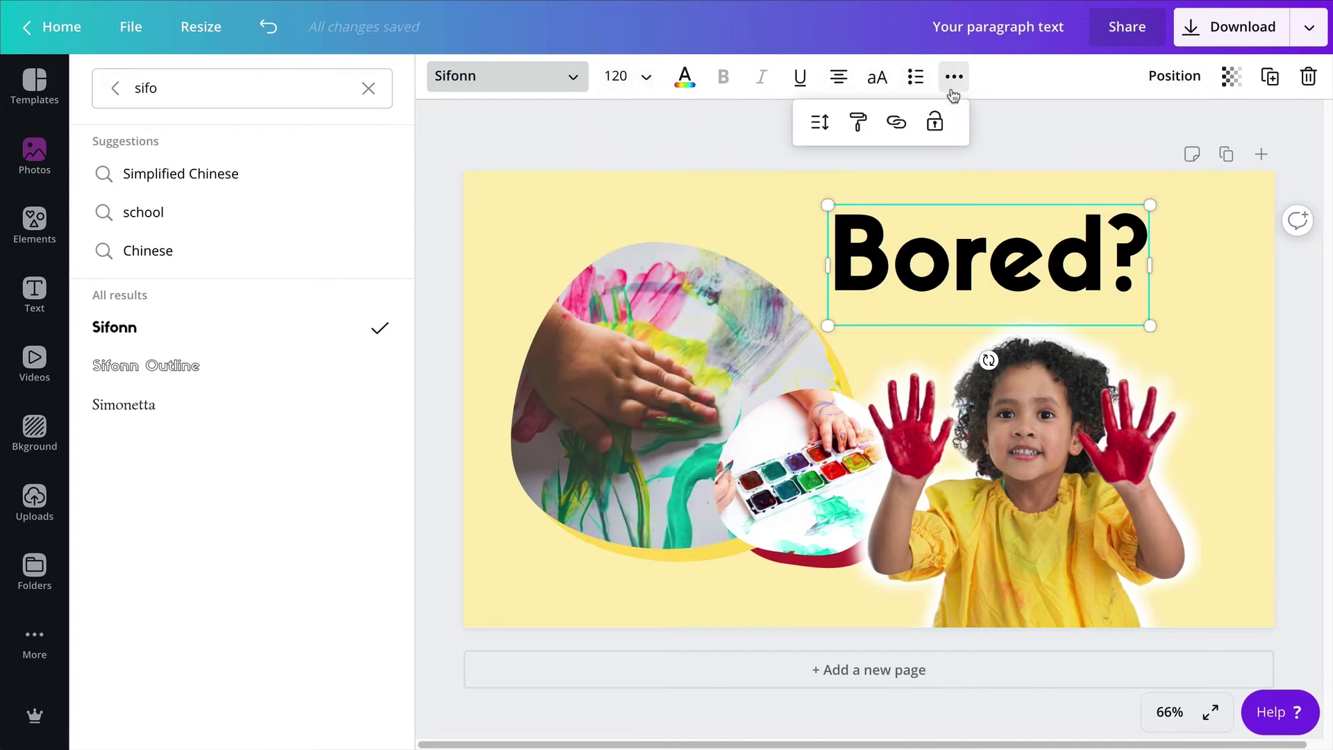
left_click(821, 123)
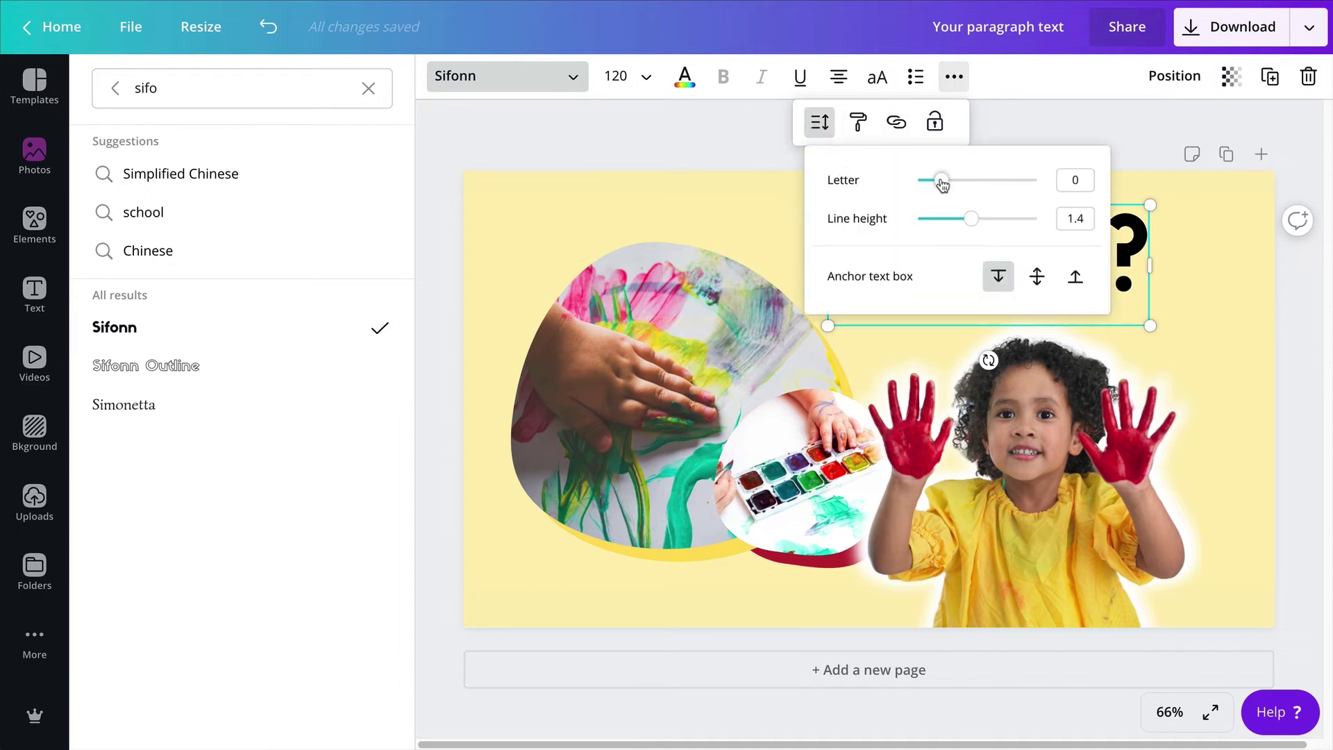
left_click_drag(942, 184, 939, 182)
left_click(1060, 180)
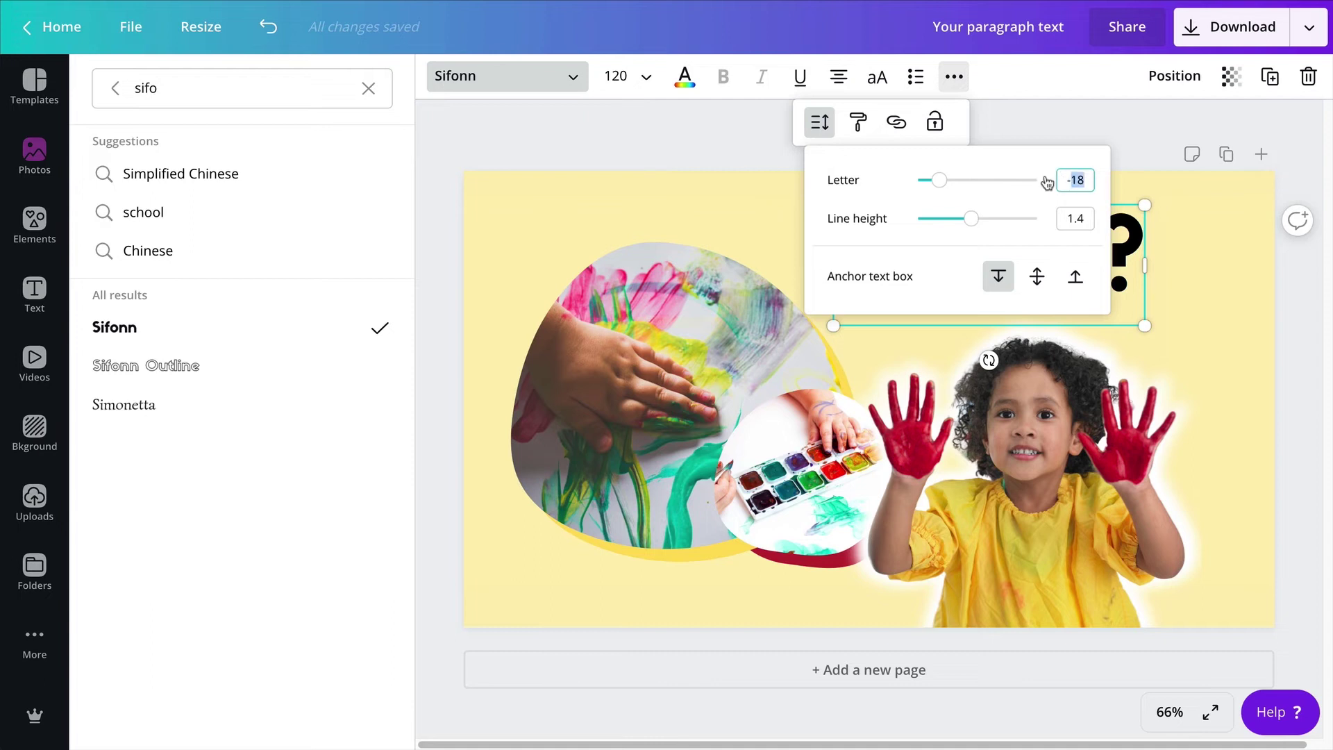
left_click(1223, 373)
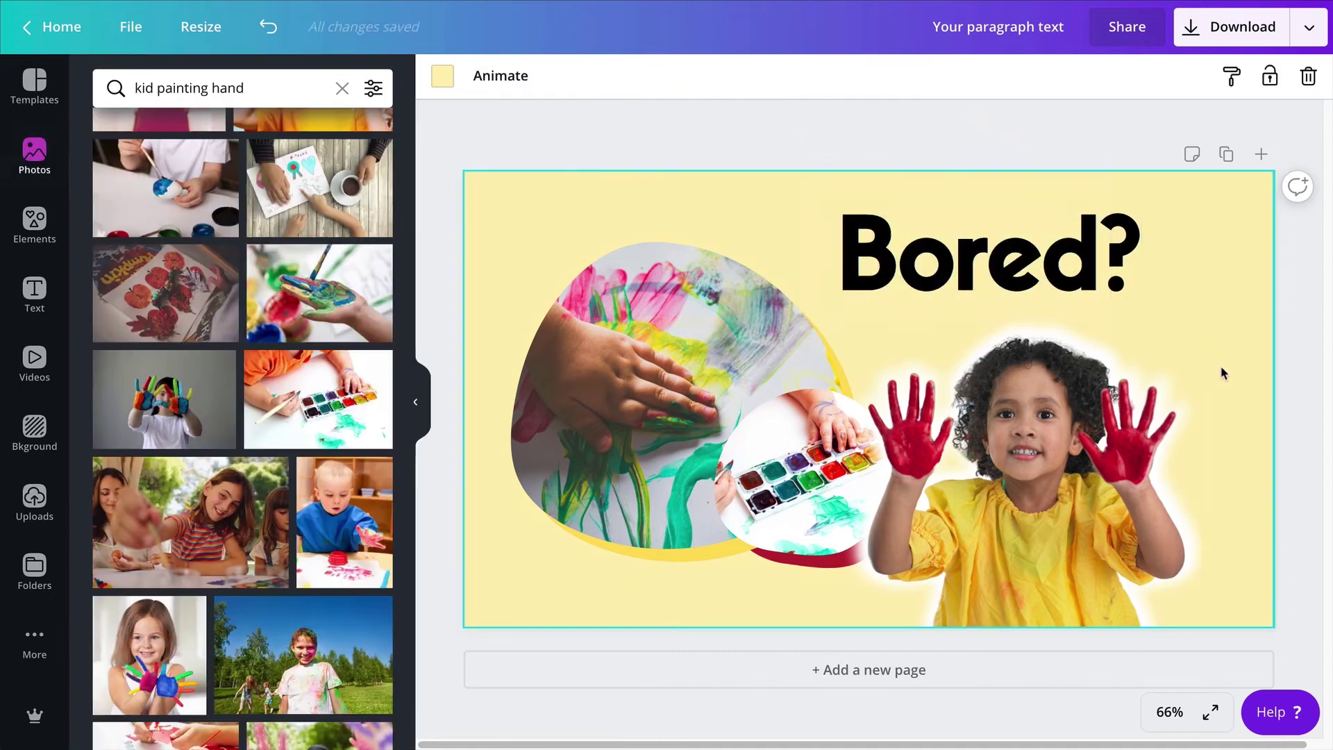
Step: Move the "Bored?" text right to sit over the girl and color it the document's darker yellow
left_click_drag(1050, 271, 1086, 270)
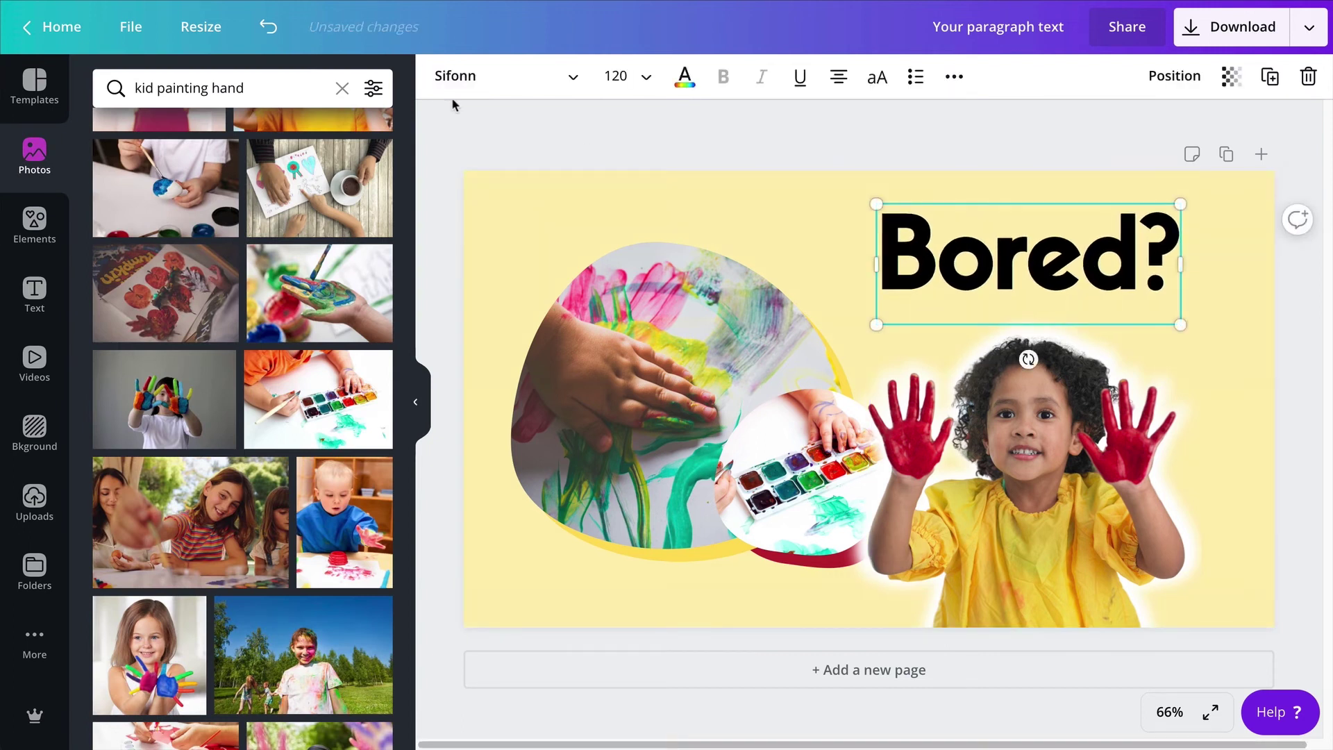
left_click(684, 76)
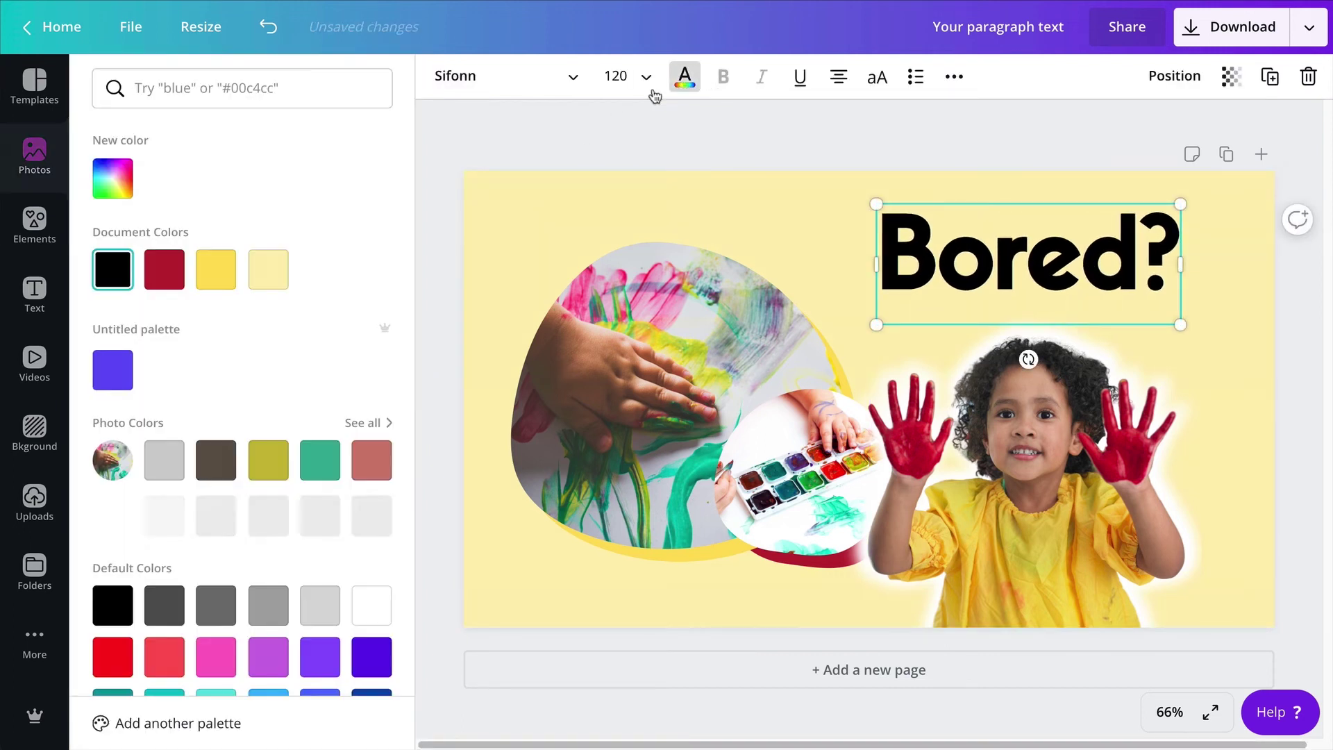
left_click(215, 276)
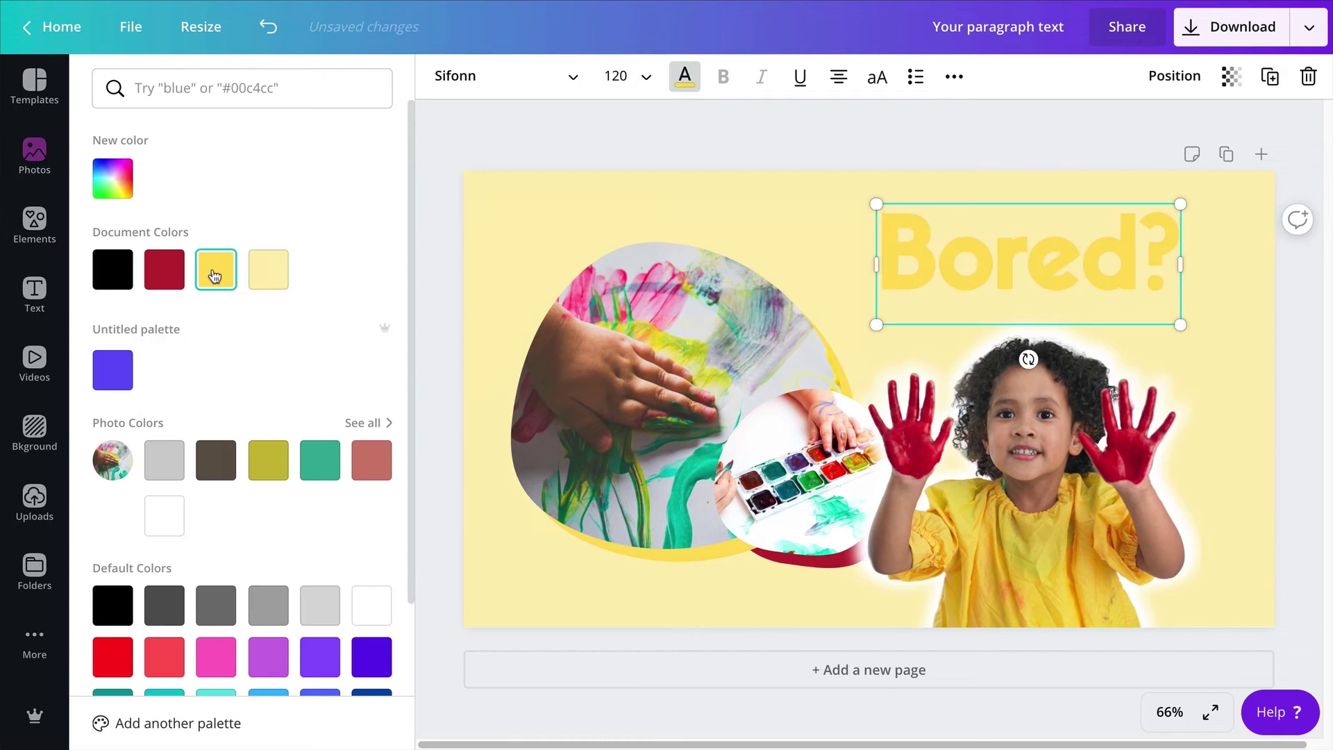
Step: Duplicate the yellow "Bored?" text, color the copy dark red and offset it slightly up and left of the original
left_click(1270, 76)
left_click(112, 270)
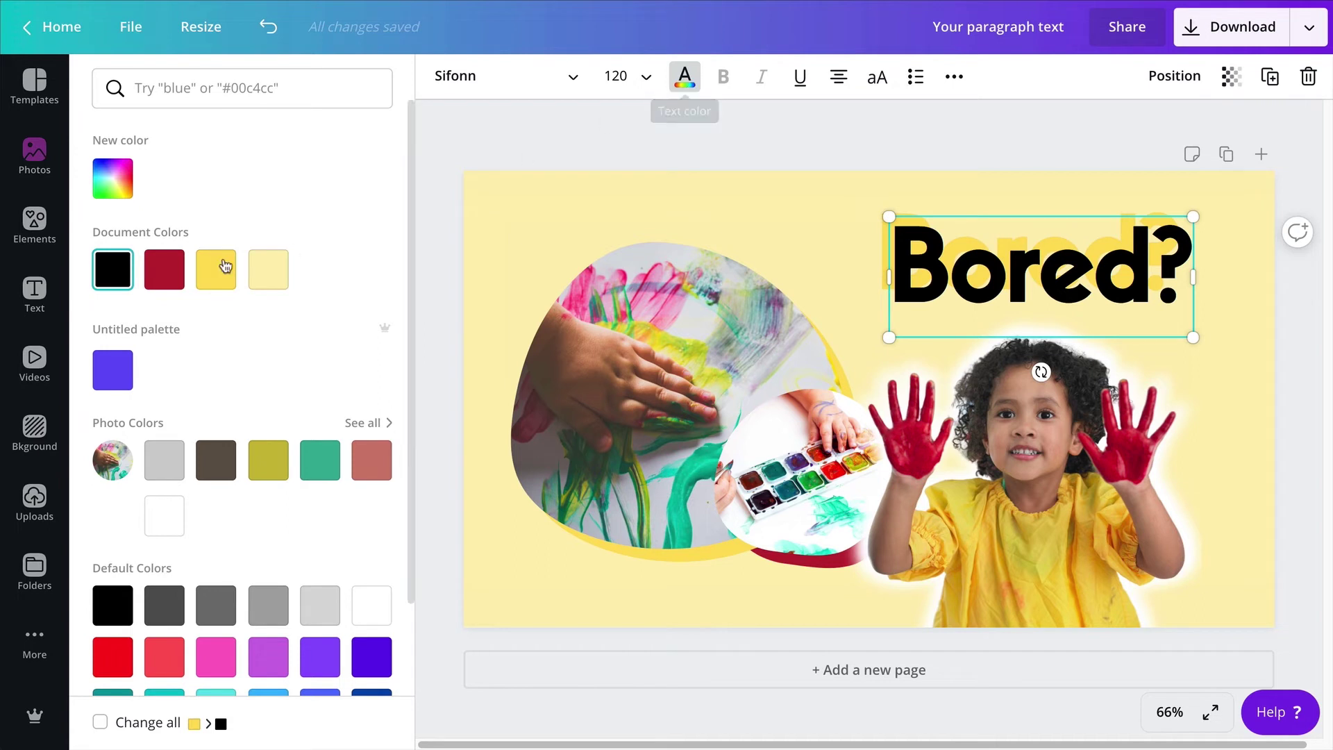
left_click(164, 270)
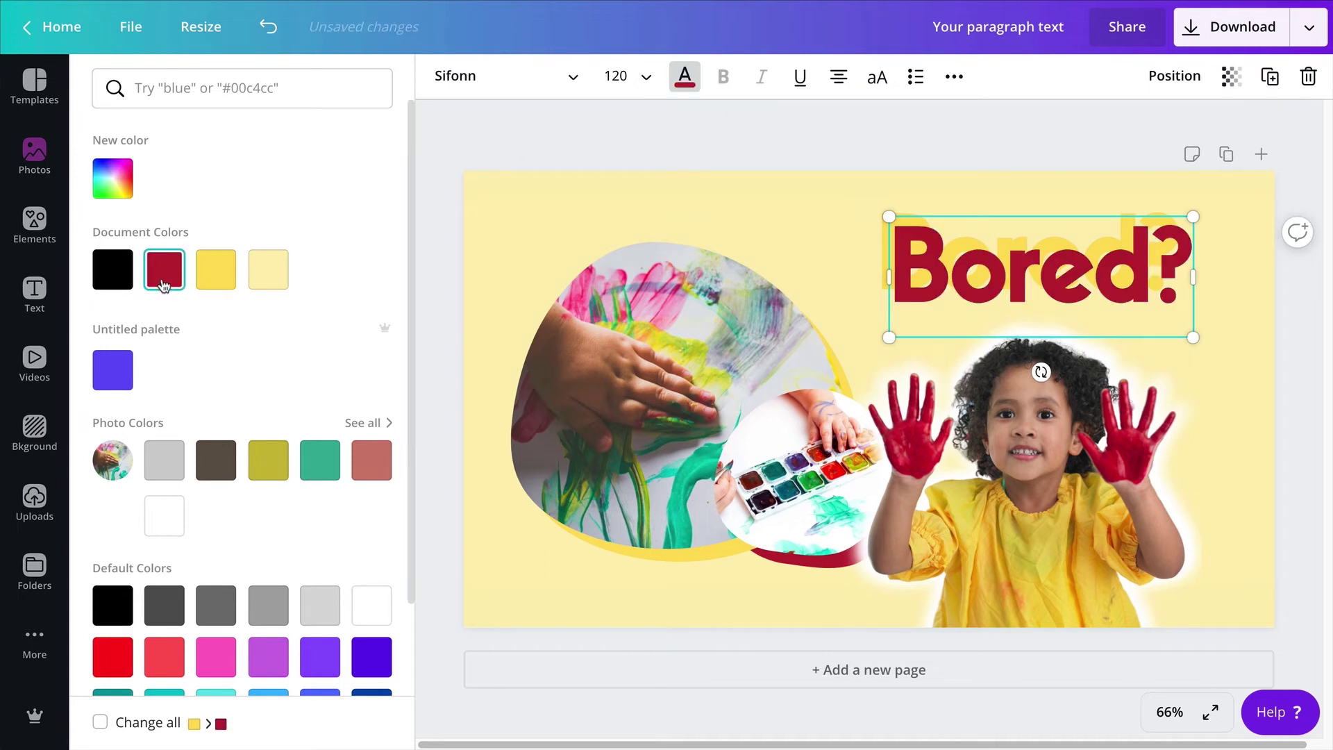
left_click_drag(1062, 288, 1041, 265)
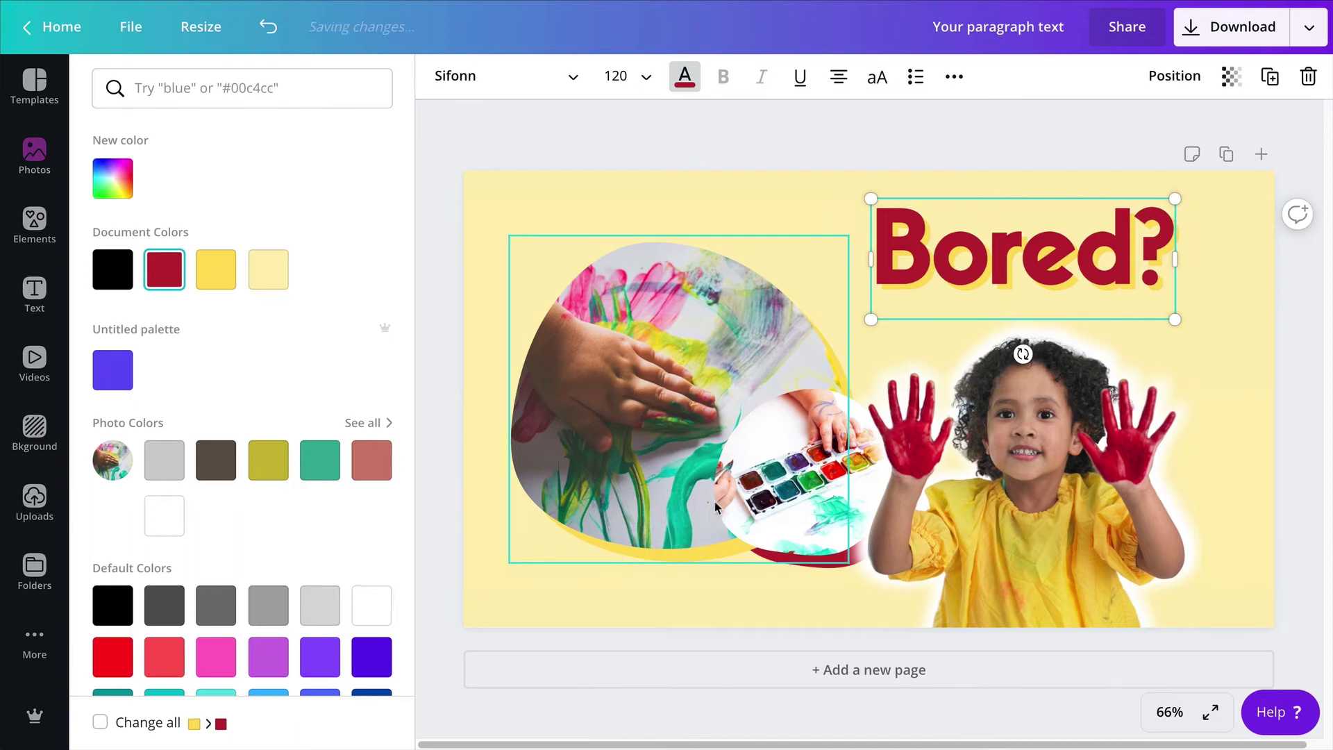
Step: Add a new text box above the photo blobs and make it read "at home"
left_click(758, 164)
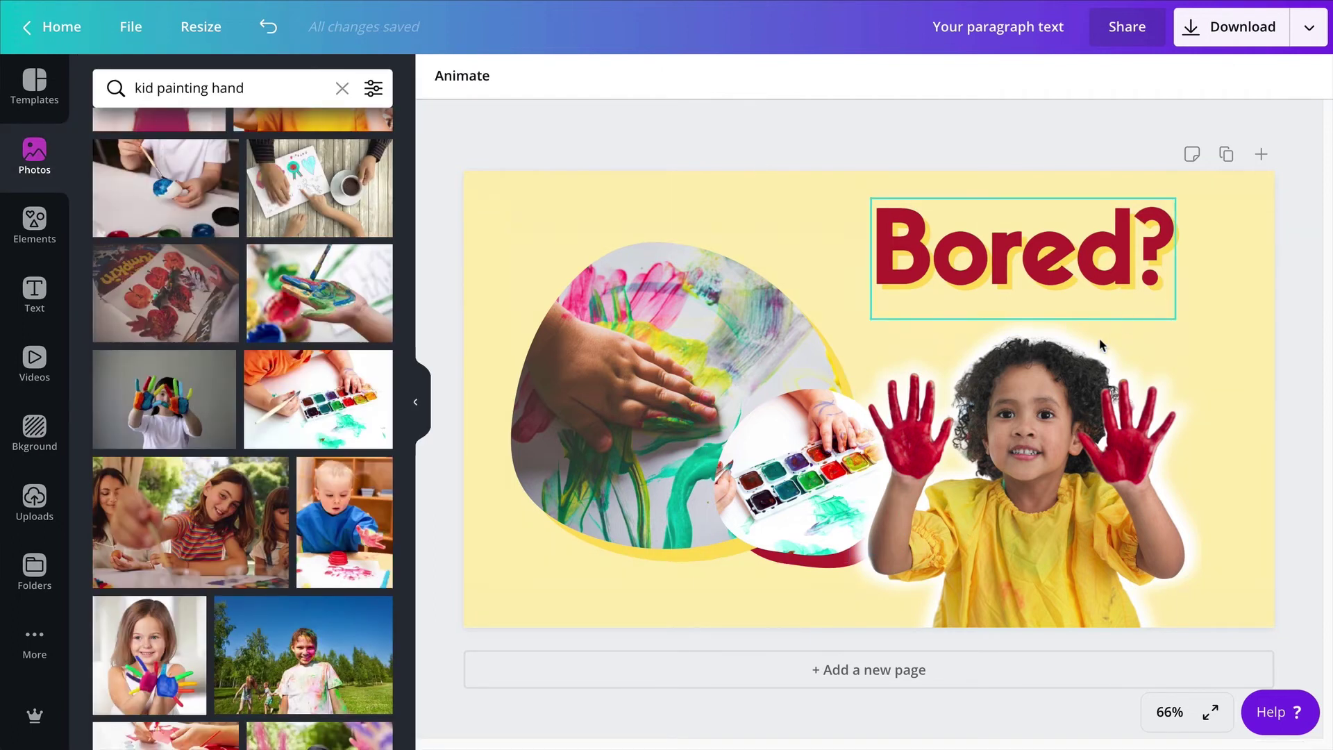
left_click(748, 208)
key("t")
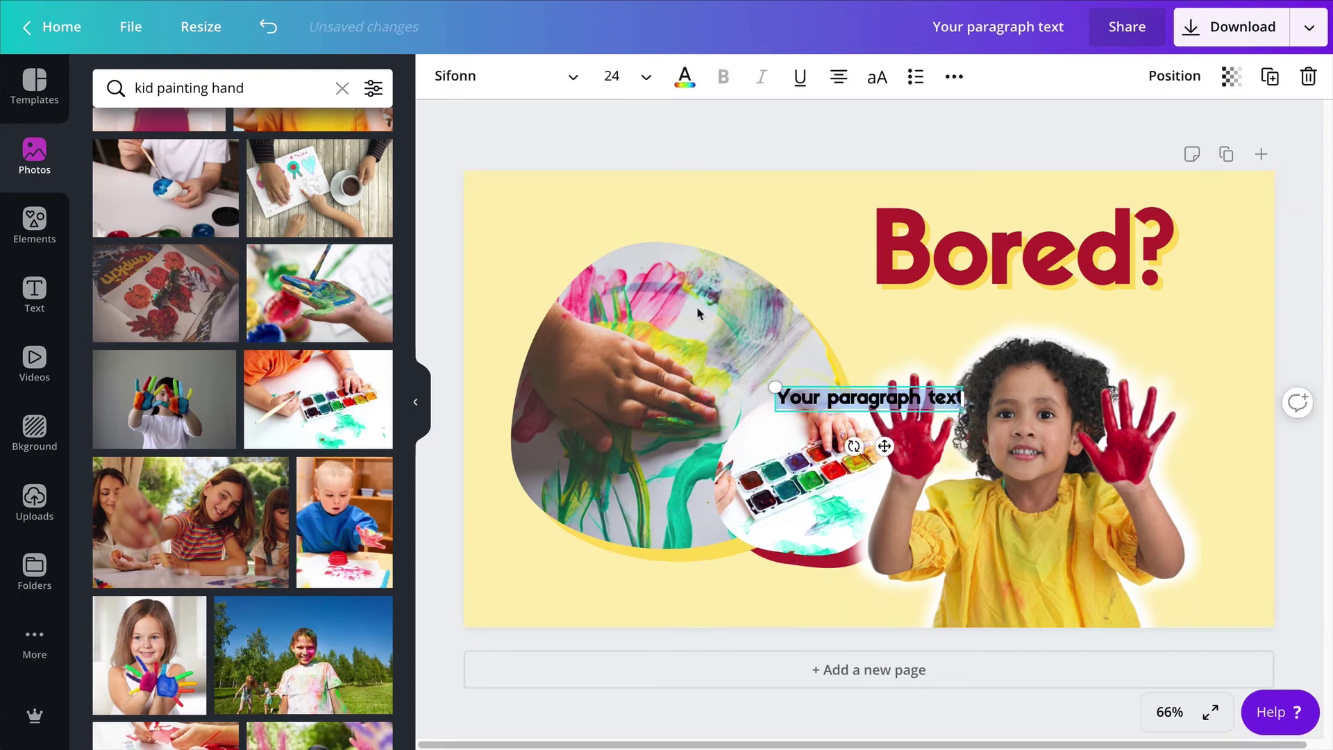
left_click_drag(884, 445, 758, 257)
double_click(748, 208)
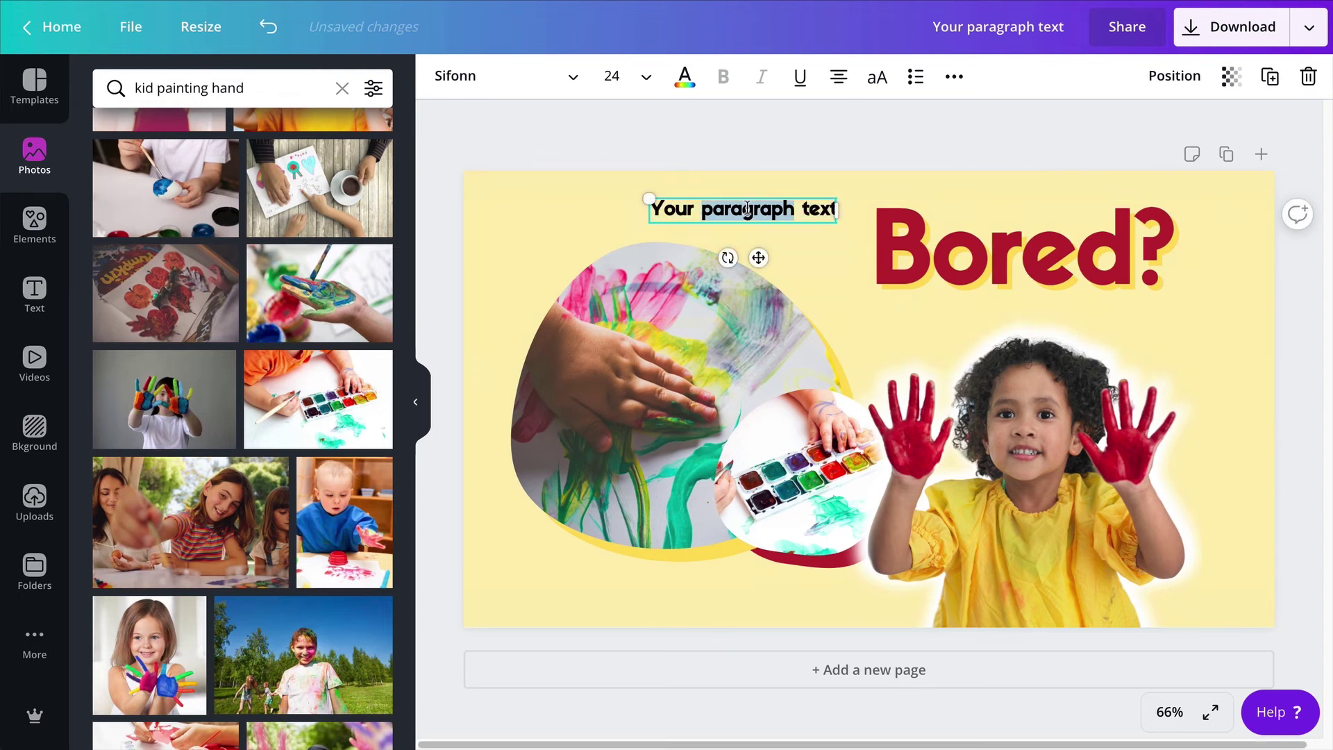
key("ctrl+a")
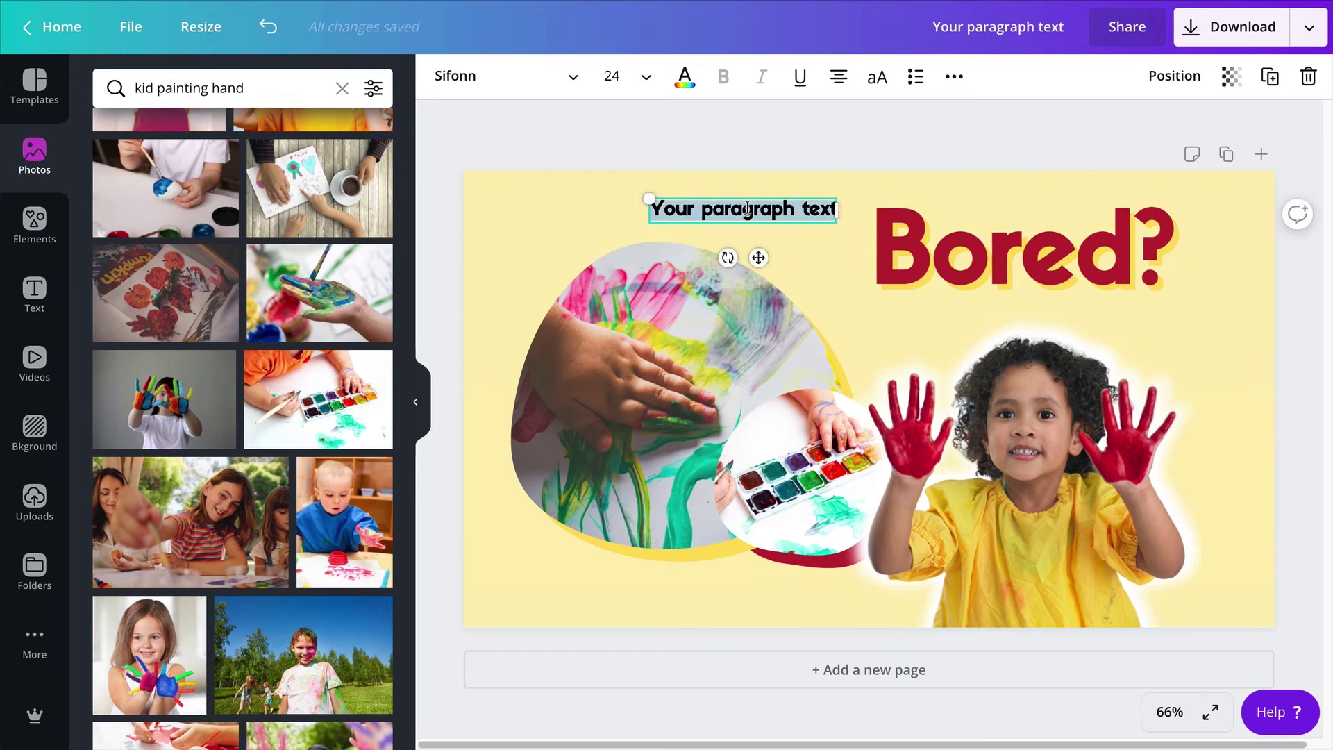
type("at home")
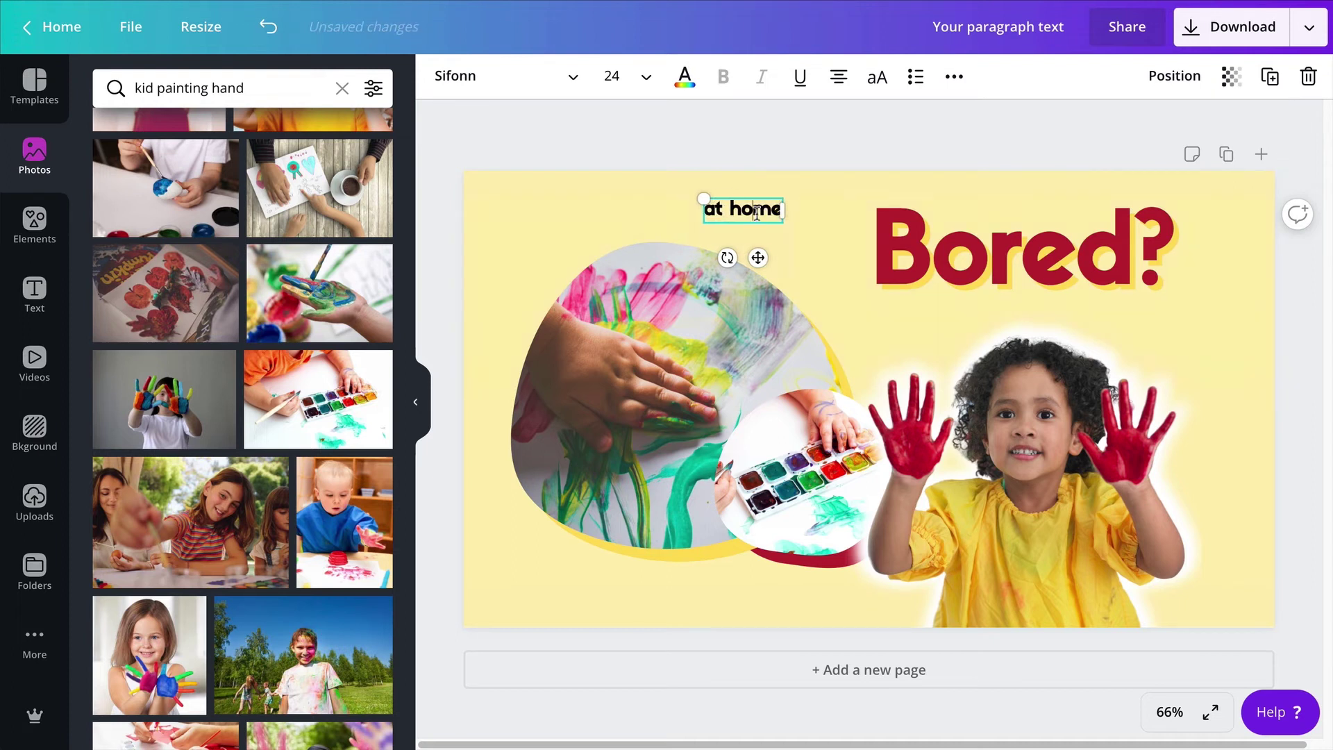
Step: Find a handwriting font for the "at home" text and set it to Finger Paint
key("ctrl+a")
left_click(467, 80)
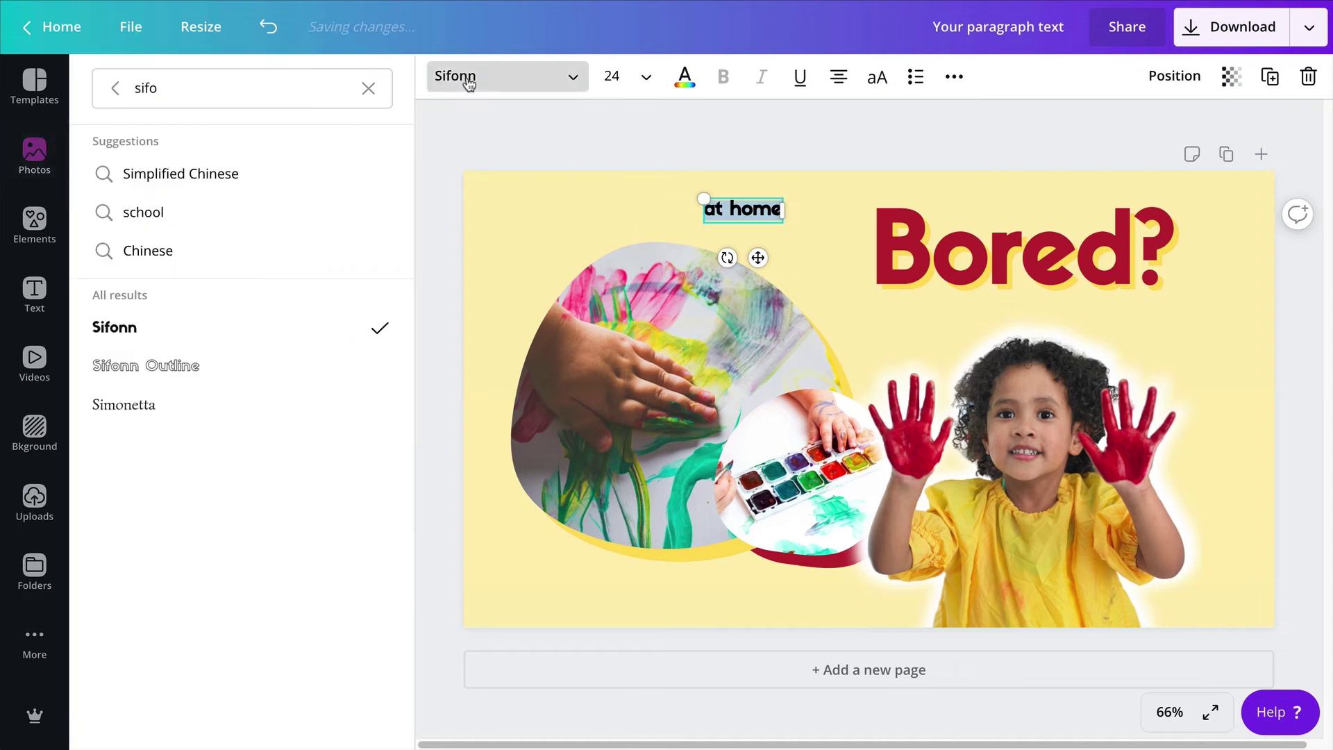
left_click_drag(283, 85, 136, 96)
type("hand")
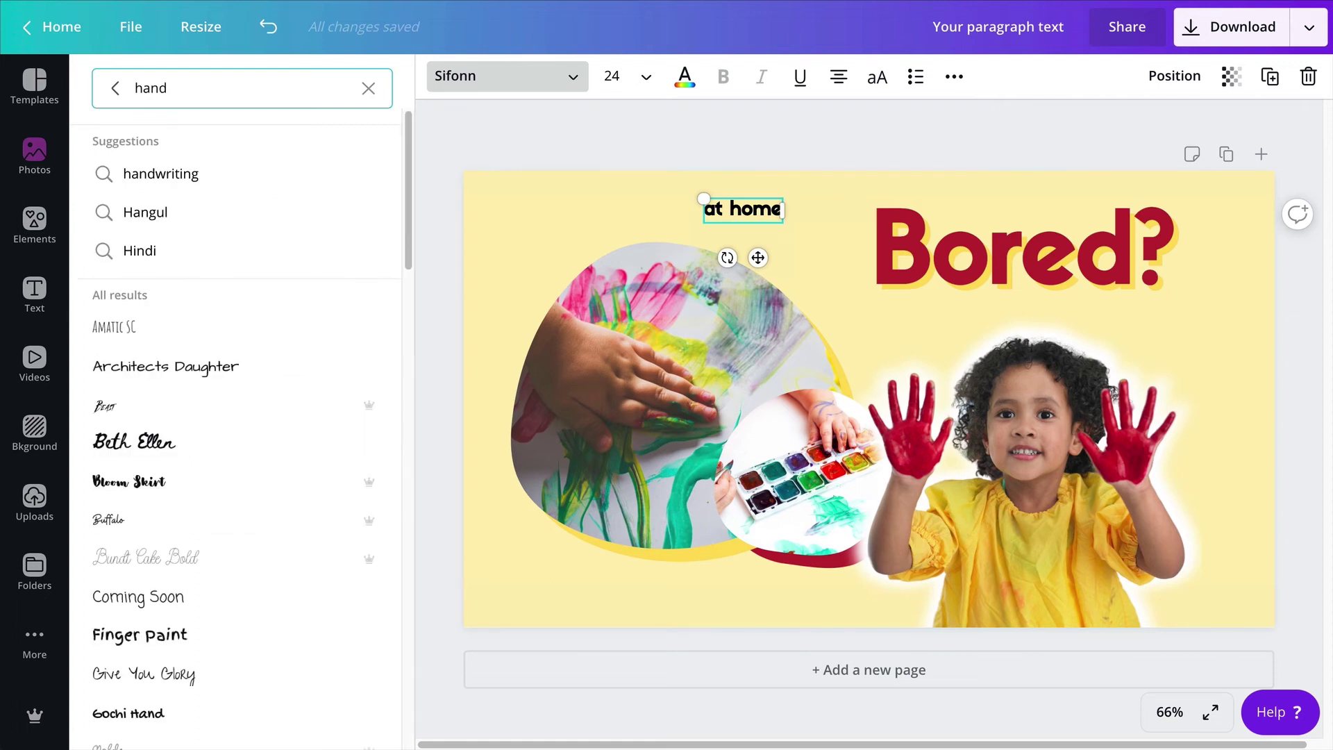
left_click(173, 176)
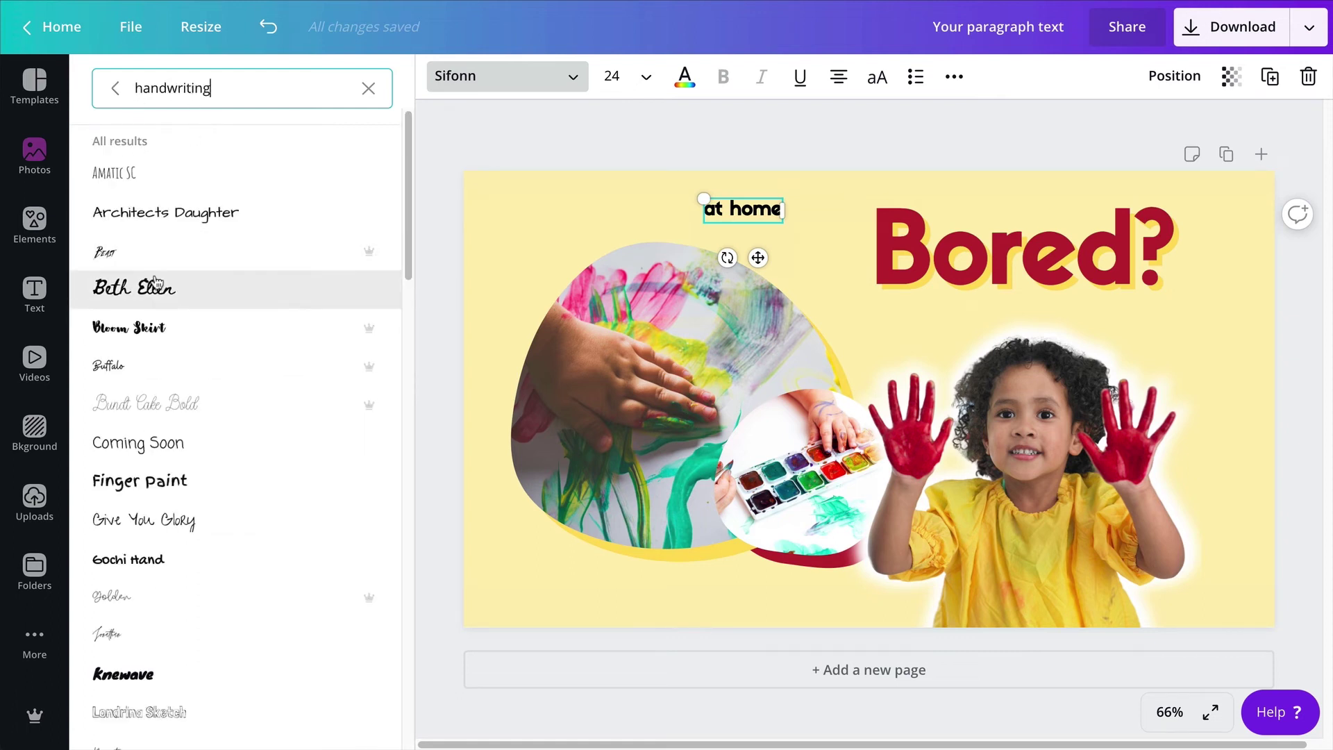
scroll(157, 301, "down", 3)
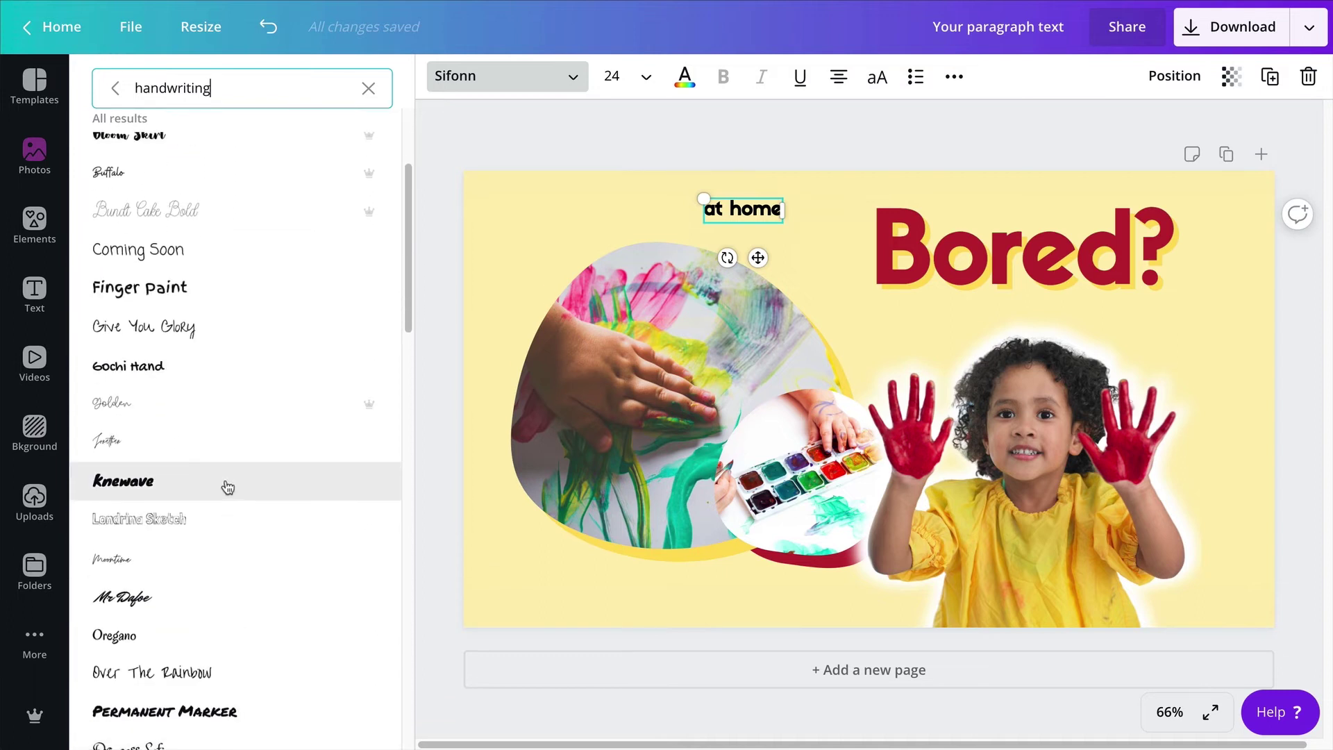
scroll(226, 484, "up", 3)
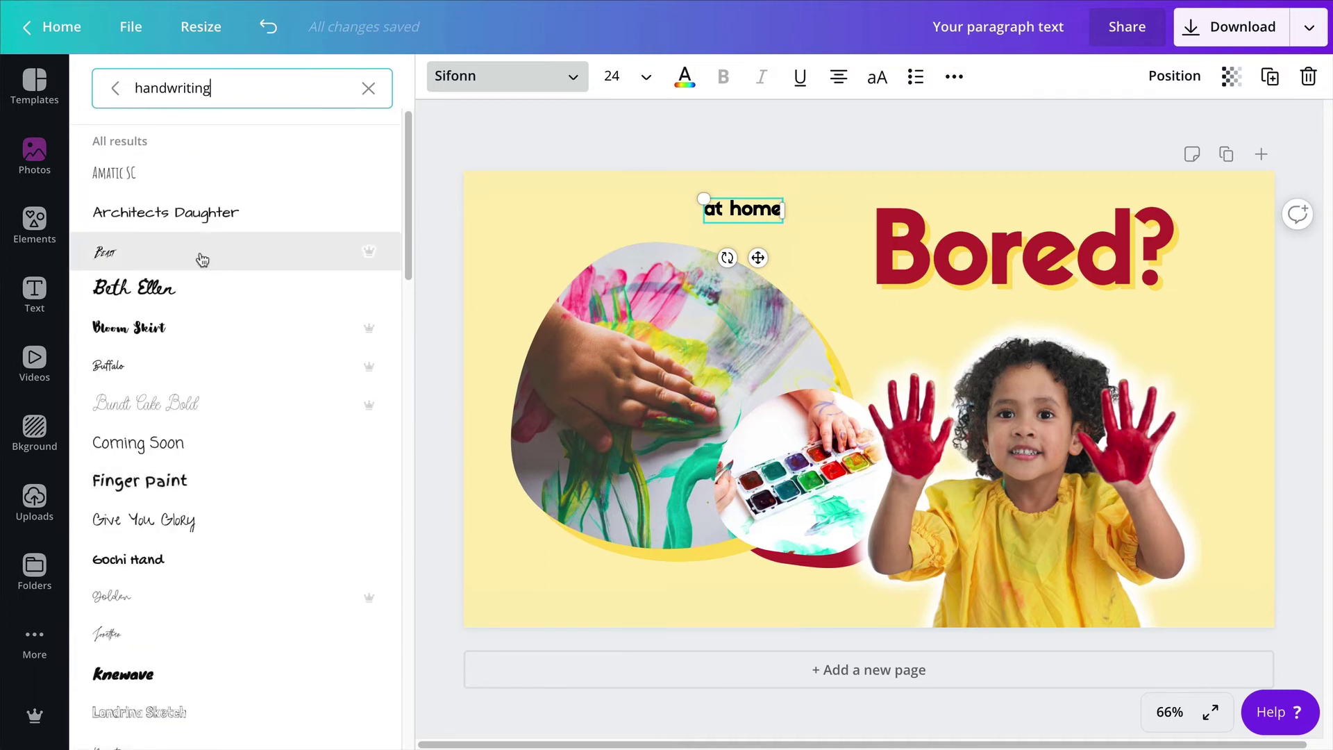
scroll(186, 514, "down", 1)
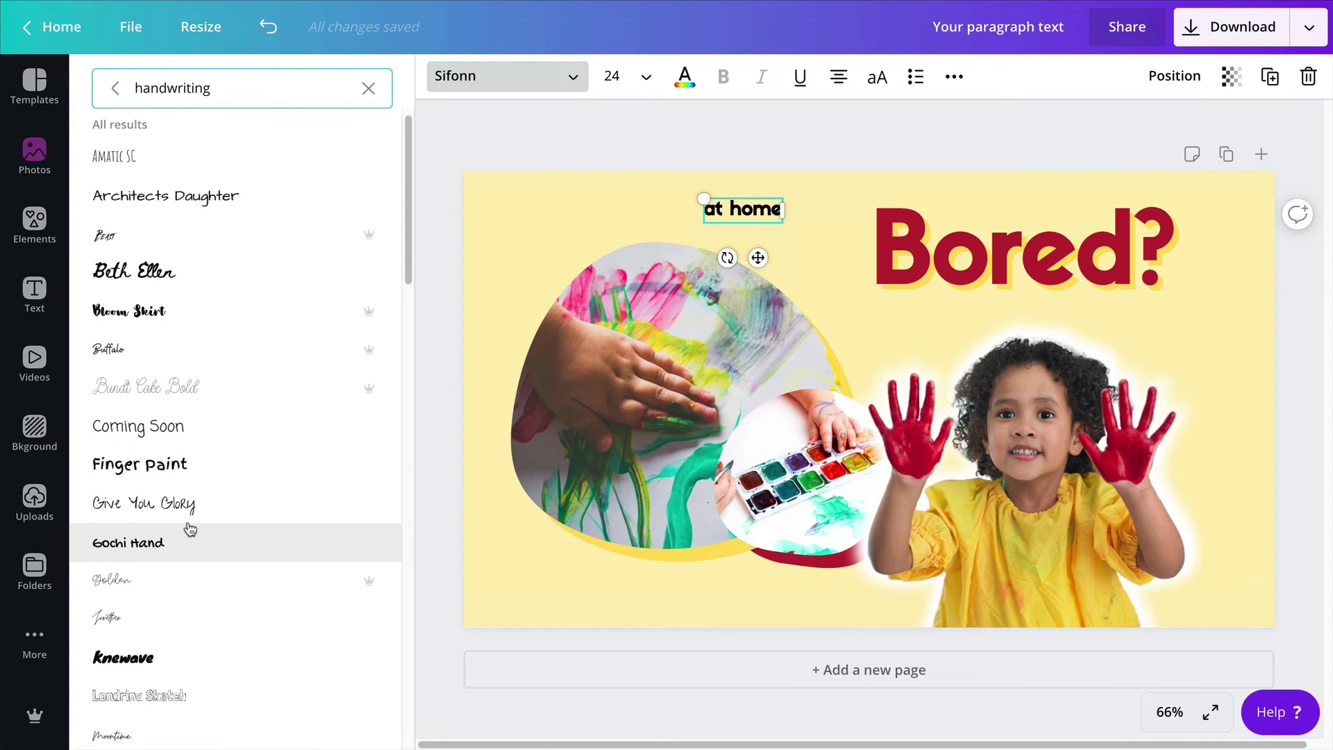
left_click(145, 473)
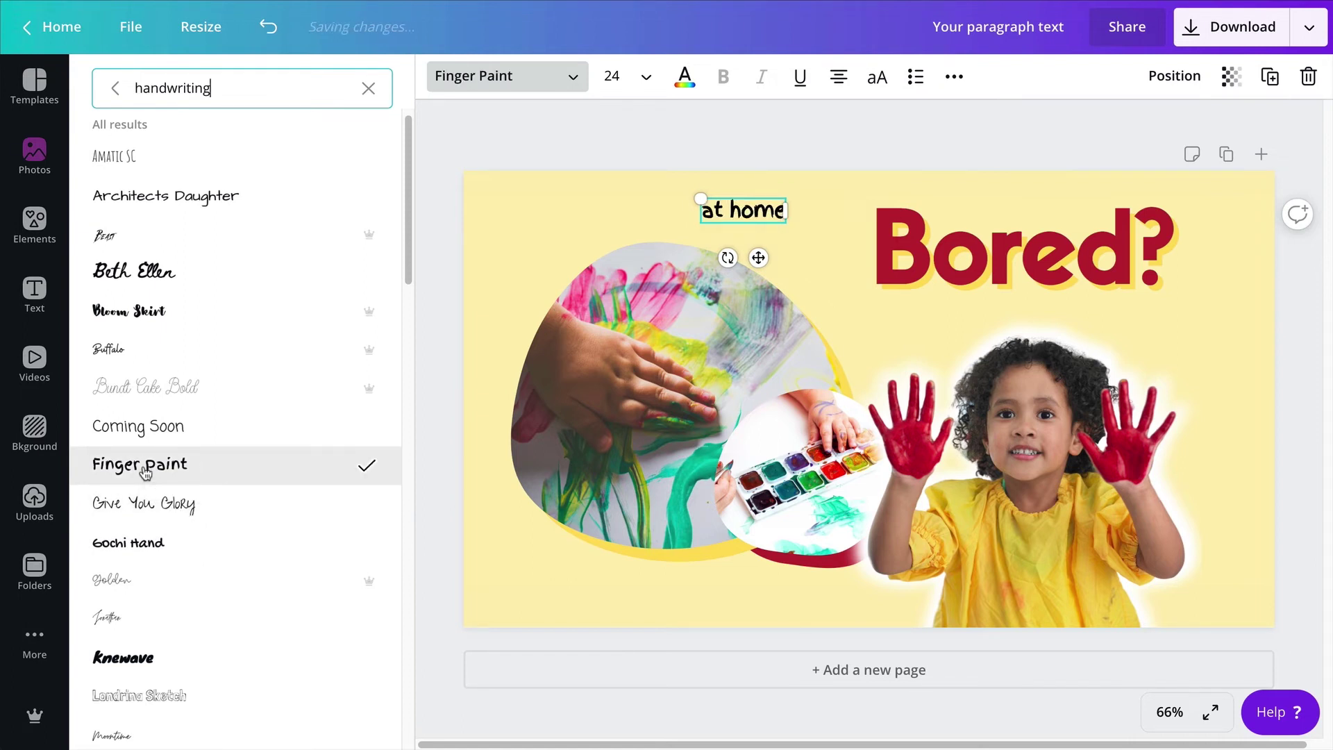
key("Escape")
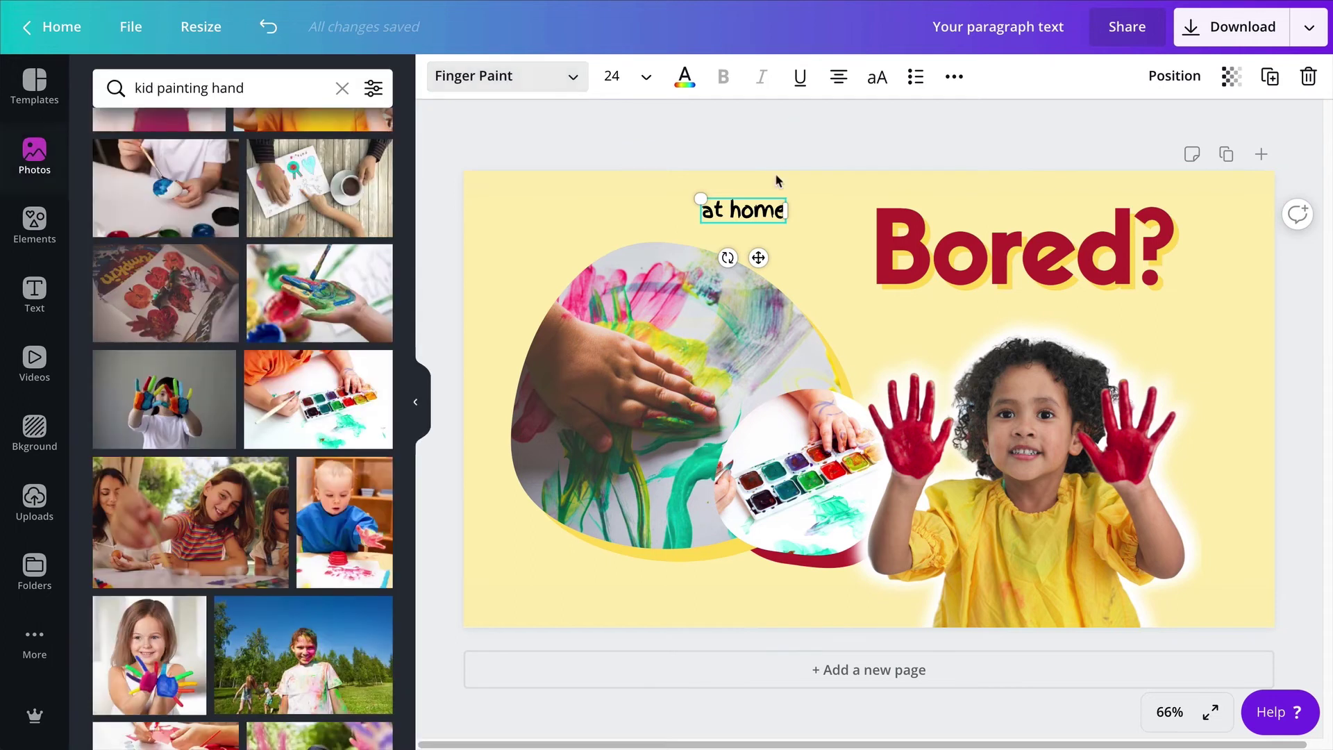
Step: Enlarge the "at home" text and position it just beneath the right part of "Bored?", above the girl's head
left_click(780, 149)
left_click_drag(769, 201, 1010, 297)
left_click(1198, 232)
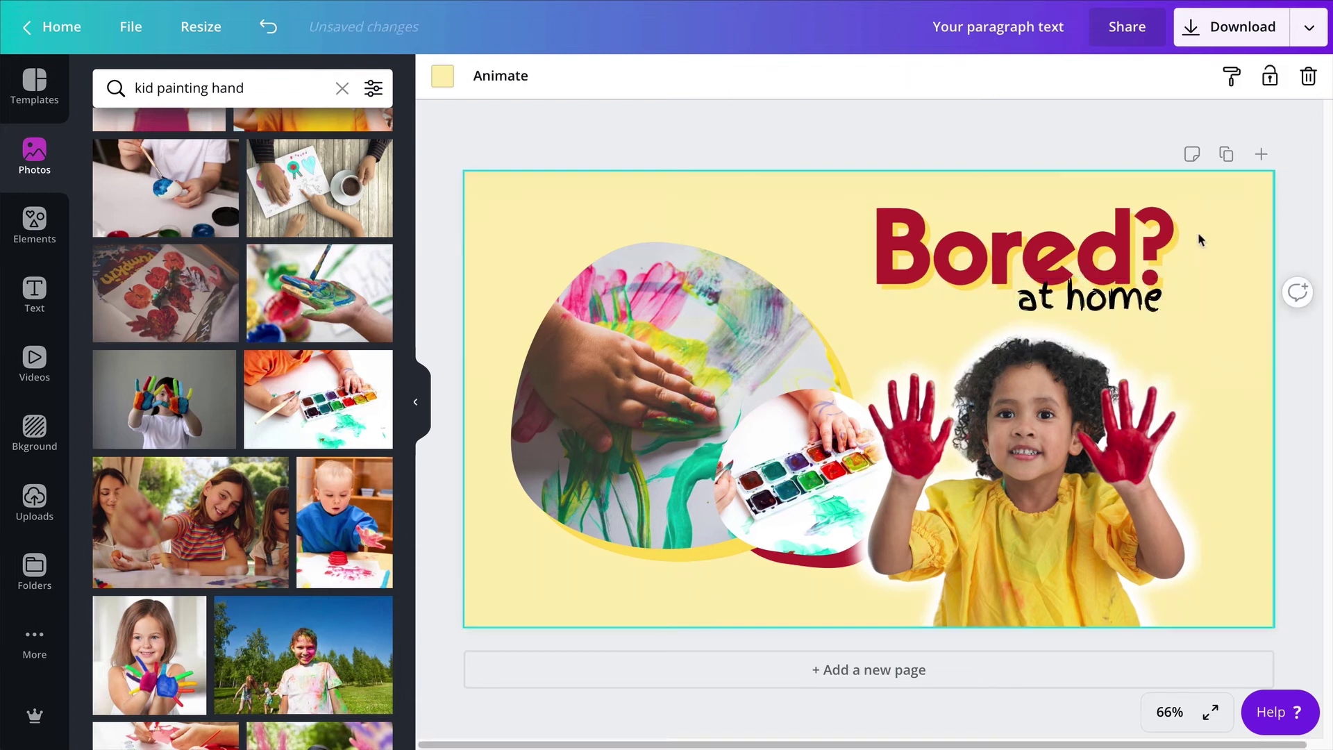
left_click_drag(1130, 304, 1122, 314)
left_click(1249, 274)
Step: Open the zoom level choices for the canvas
left_click(1169, 711)
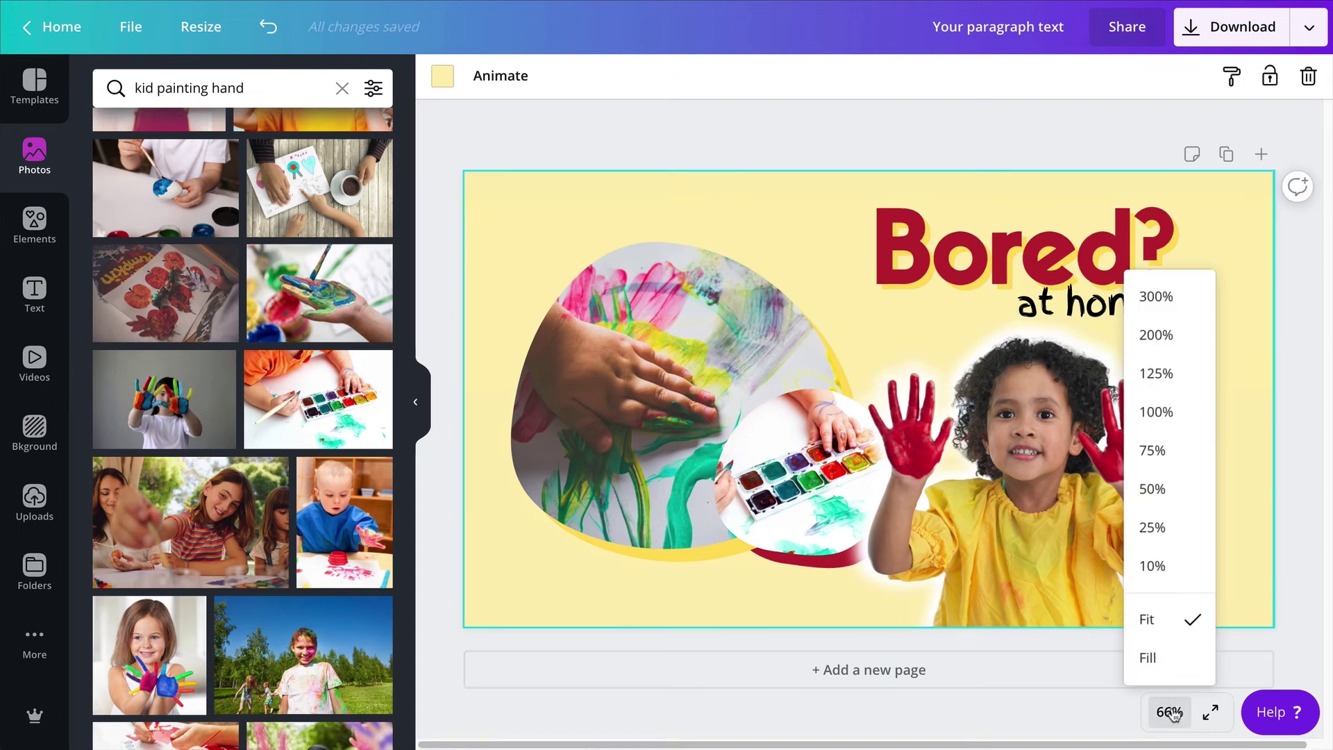